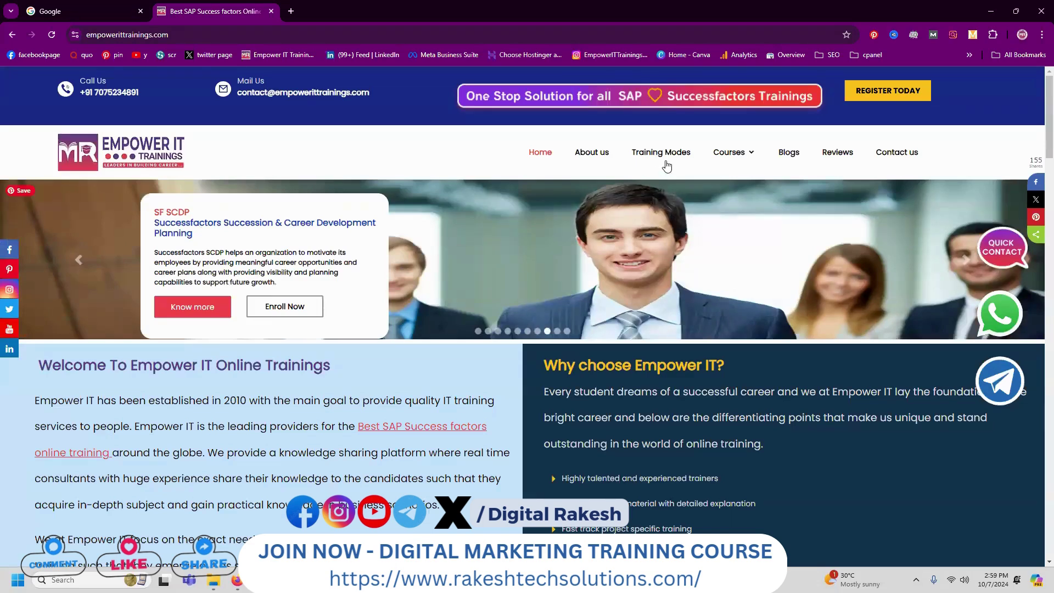
# Browse the Empower IT Trainings Courses page through the SF Fast-track, SF ECP and SF PMGM course cards
pyautogui.moveTo(732, 157)
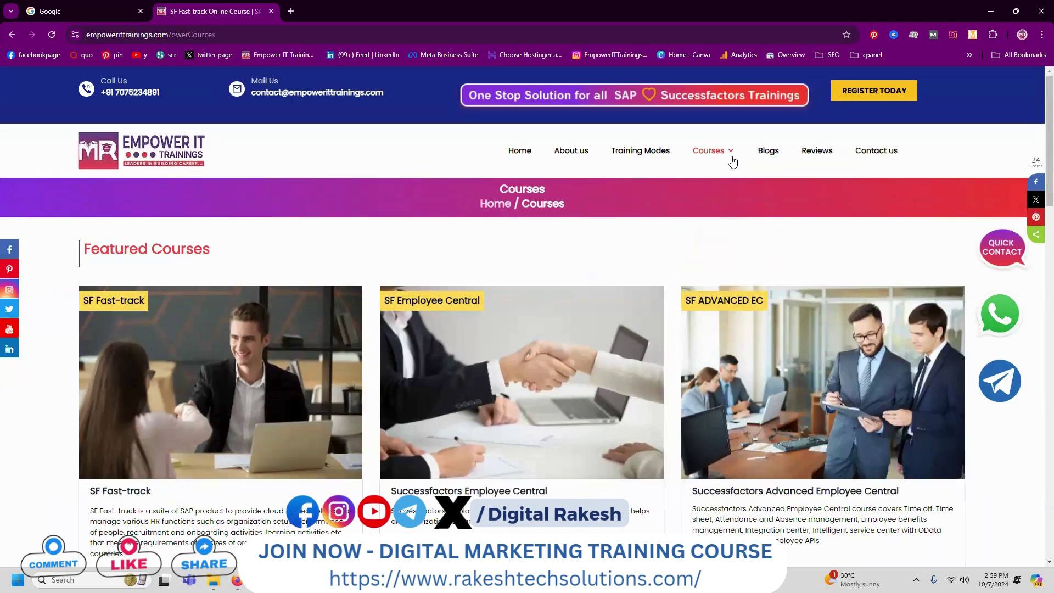
pyautogui.scroll(-1, 635, 240)
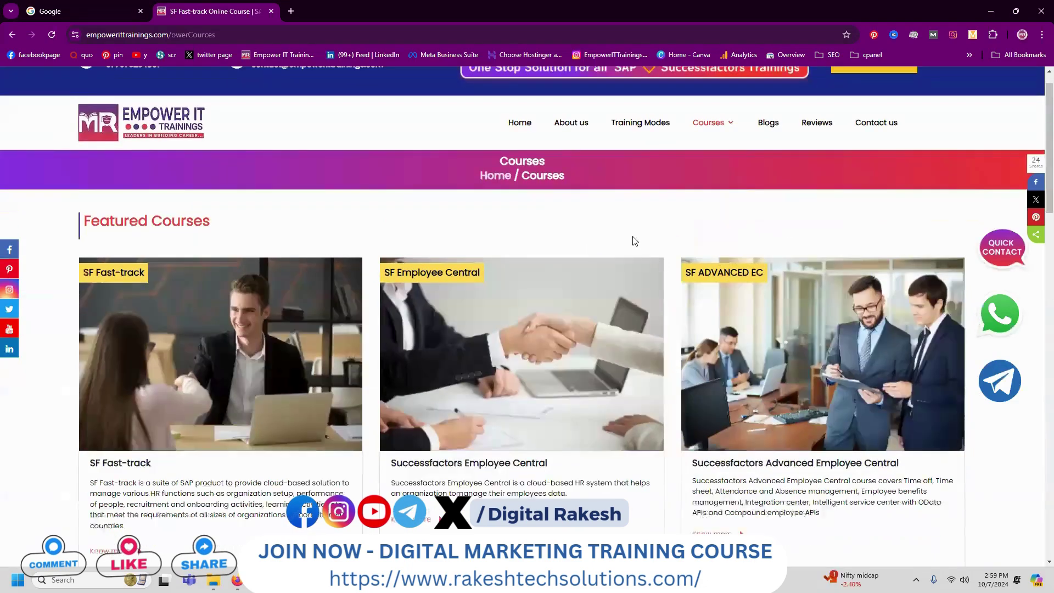
pyautogui.scroll(-5, 635, 243)
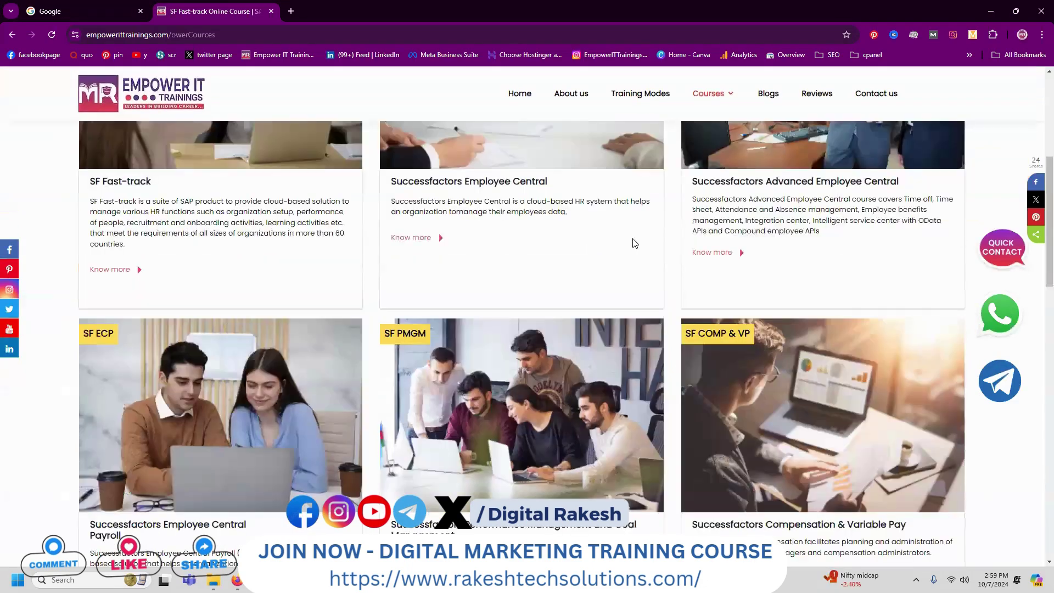
pyautogui.scroll(-3, 636, 243)
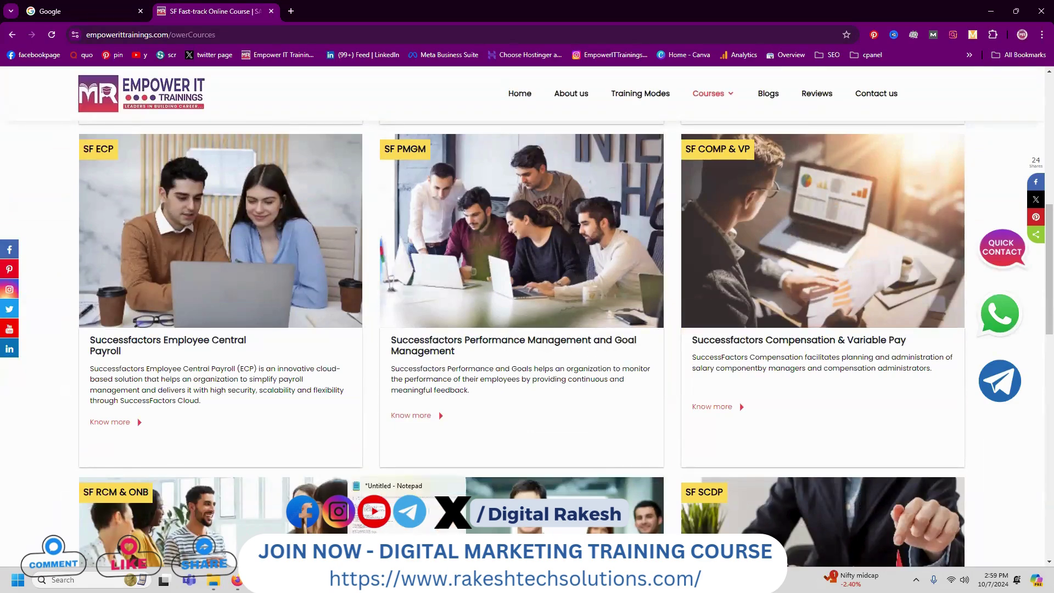
pyautogui.hotkey('alt', 'Tab')
# Search 'SAP SuccessFactors Employee Central Time Management Certification Online training' on Google in an Incognito window
pyautogui.moveTo(365, 140); pyautogui.dragTo(13, 144)
pyautogui.hotkey('ctrl', 'c')
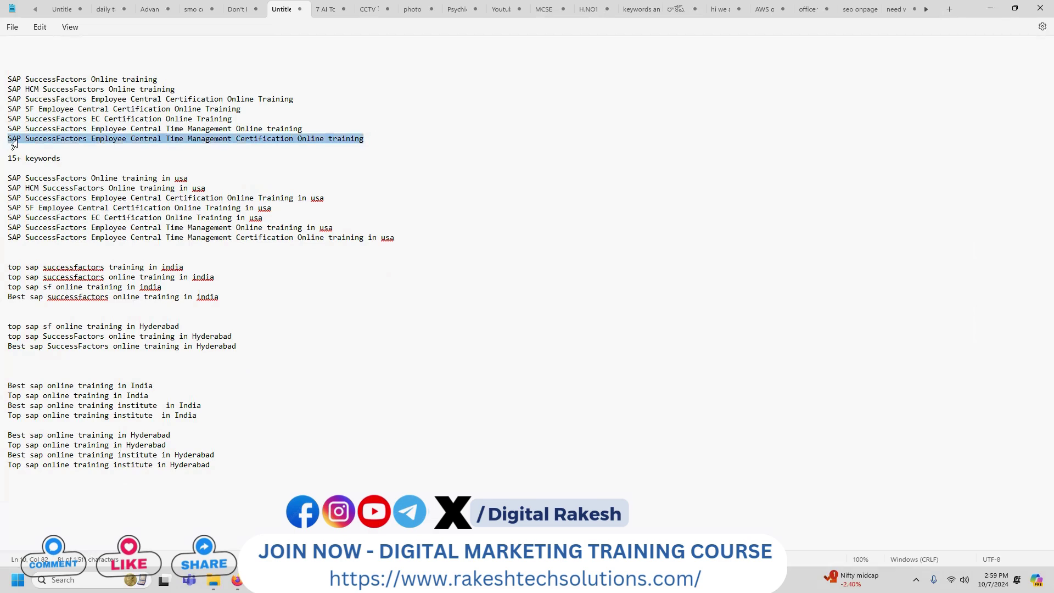
pyautogui.click(991, 12)
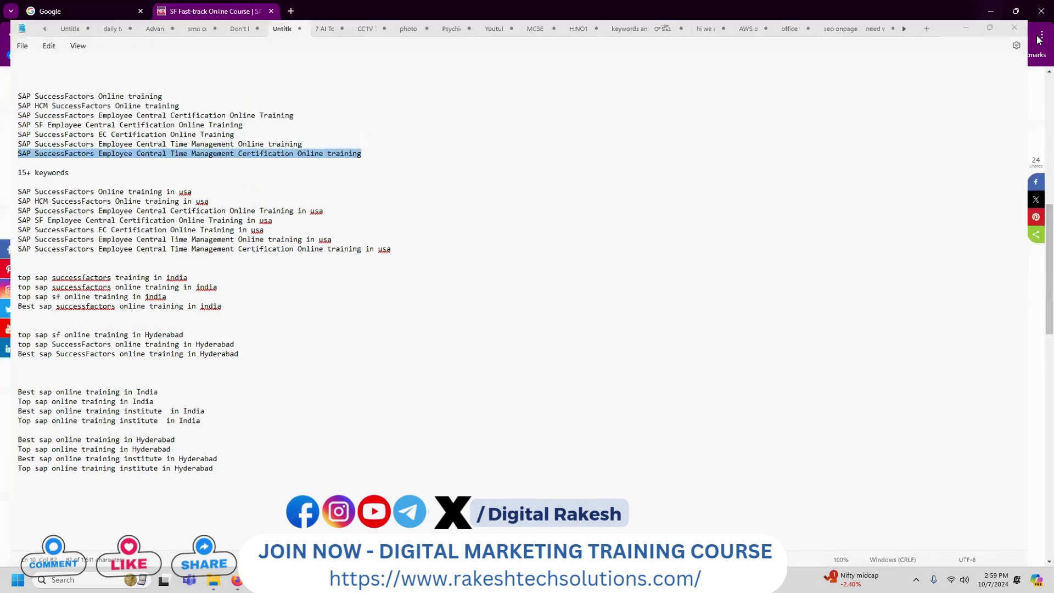
pyautogui.click(1041, 35)
pyautogui.click(984, 87)
pyautogui.hotkey('ctrl', 'v')
pyautogui.press('Return')
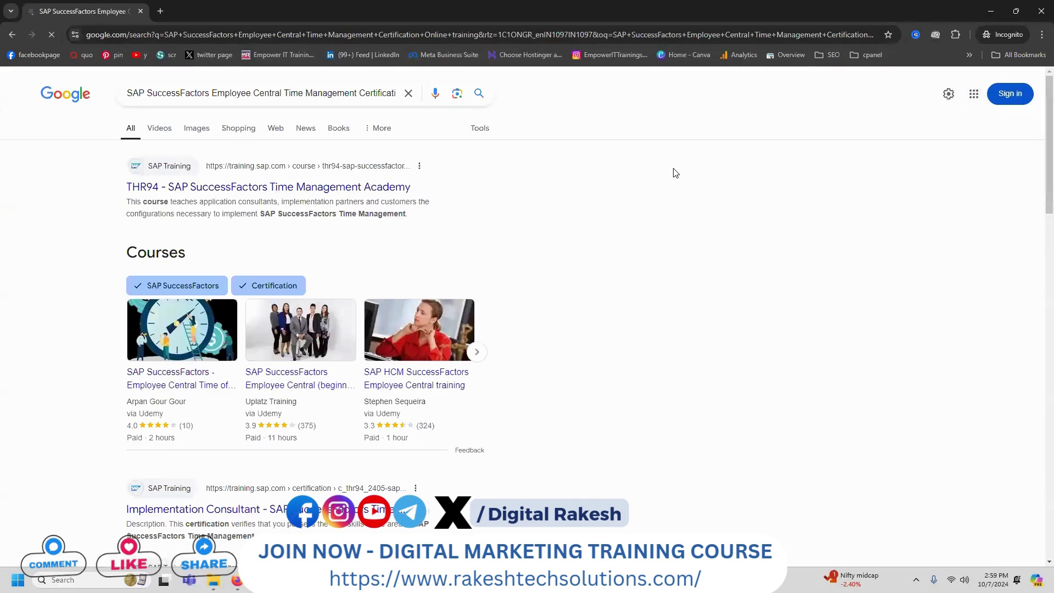
# Search the Version IT result title 'SAP SF Time Management Online Training in Hyderabad' and check results through page 2
pyautogui.scroll(-13, 674, 173)
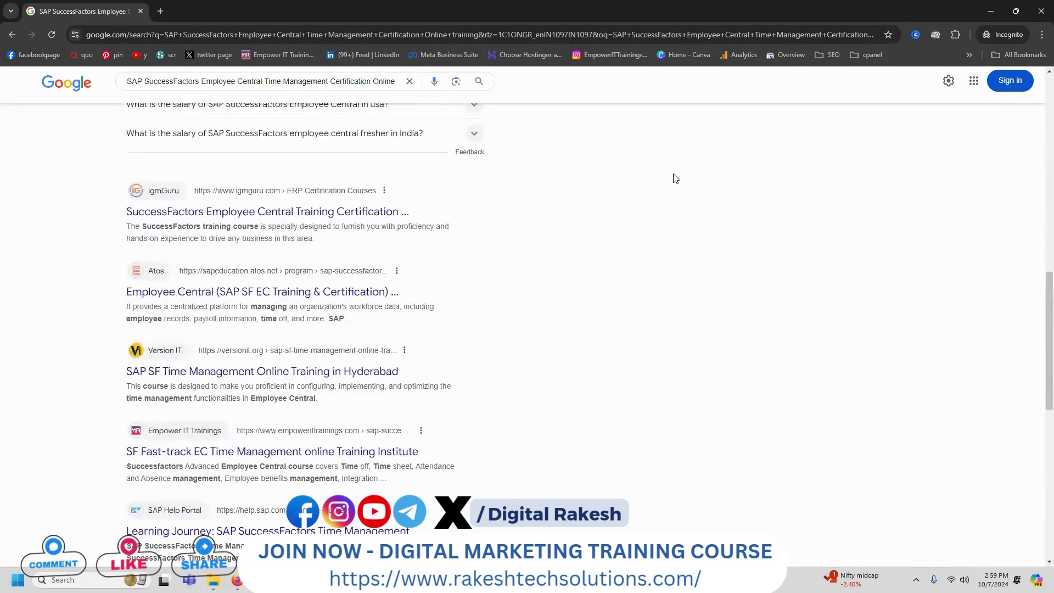
pyautogui.scroll(-3, 676, 178)
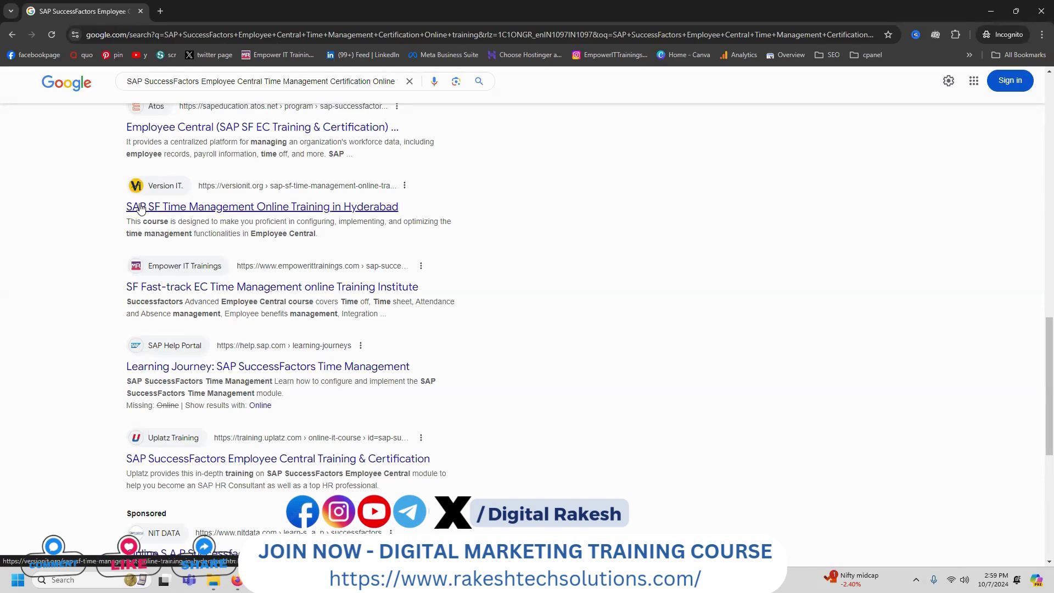
pyautogui.moveTo(113, 207); pyautogui.dragTo(406, 218)
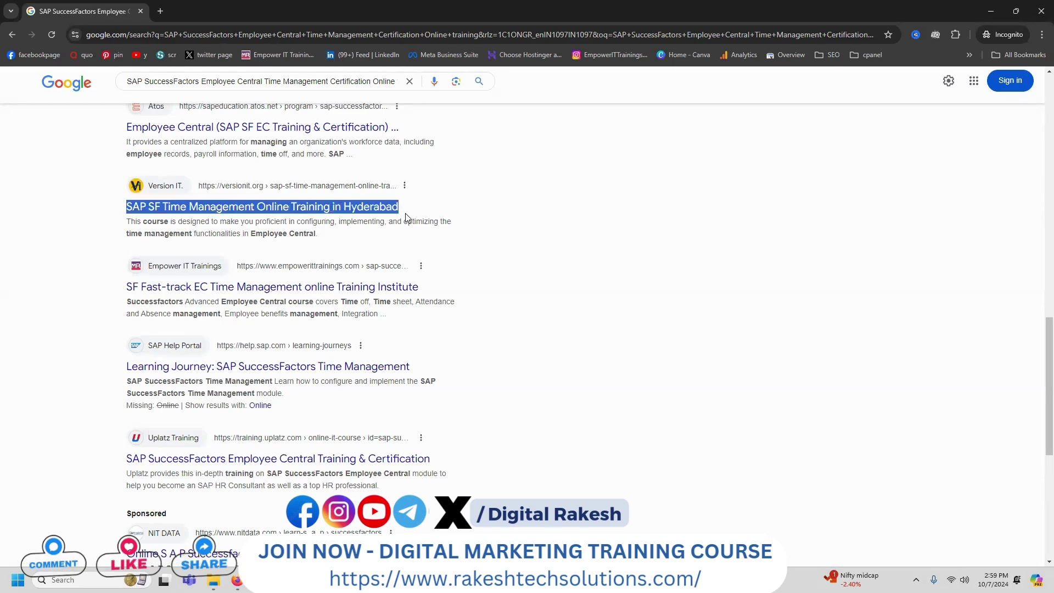
pyautogui.moveTo(184, 1); pyautogui.dragTo(164, 11)
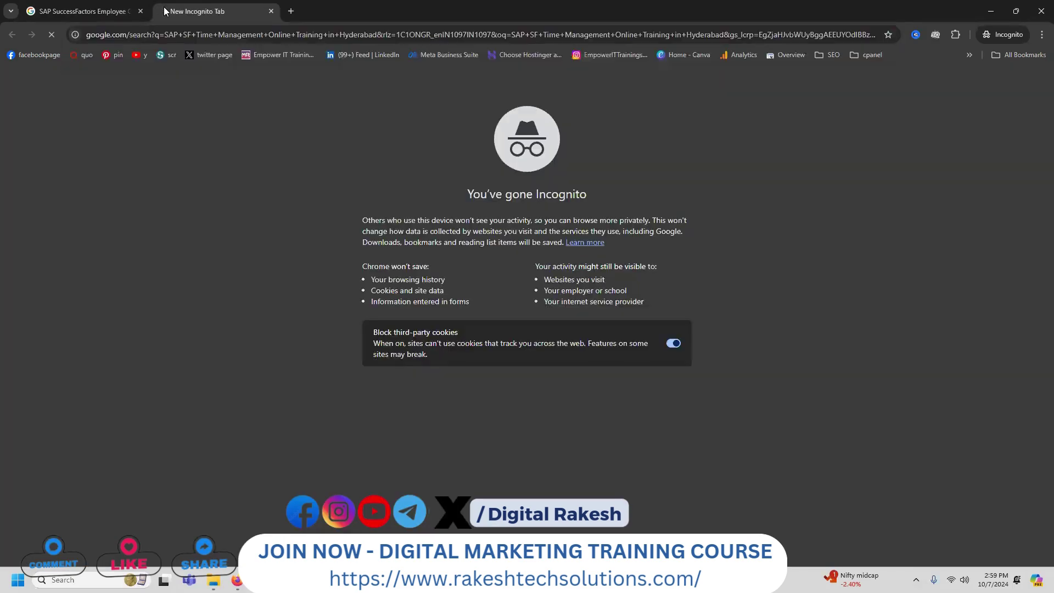
pyautogui.scroll(-9, 541, 229)
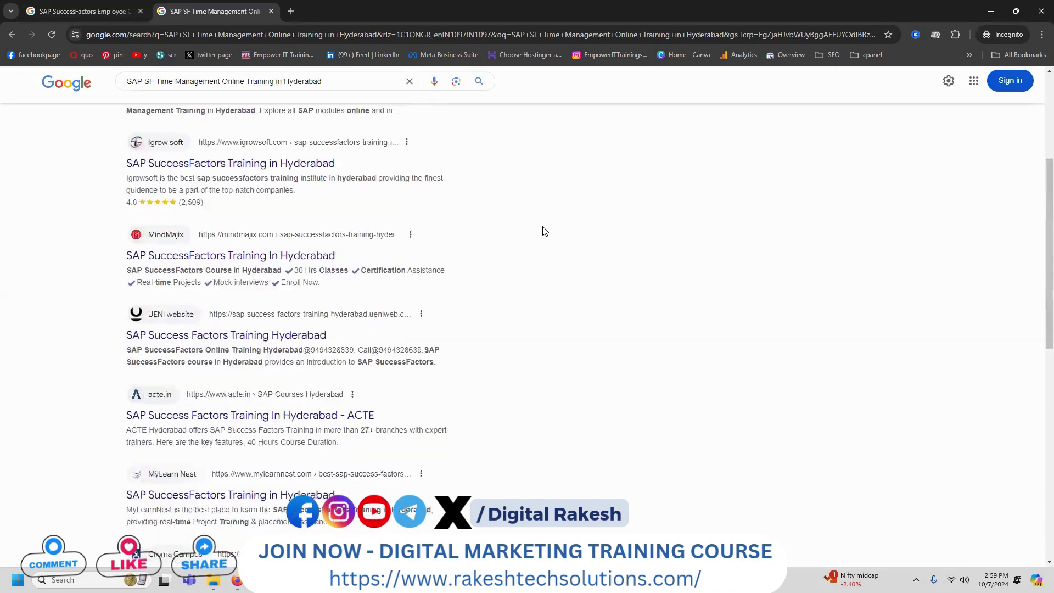
pyautogui.scroll(-5, 541, 229)
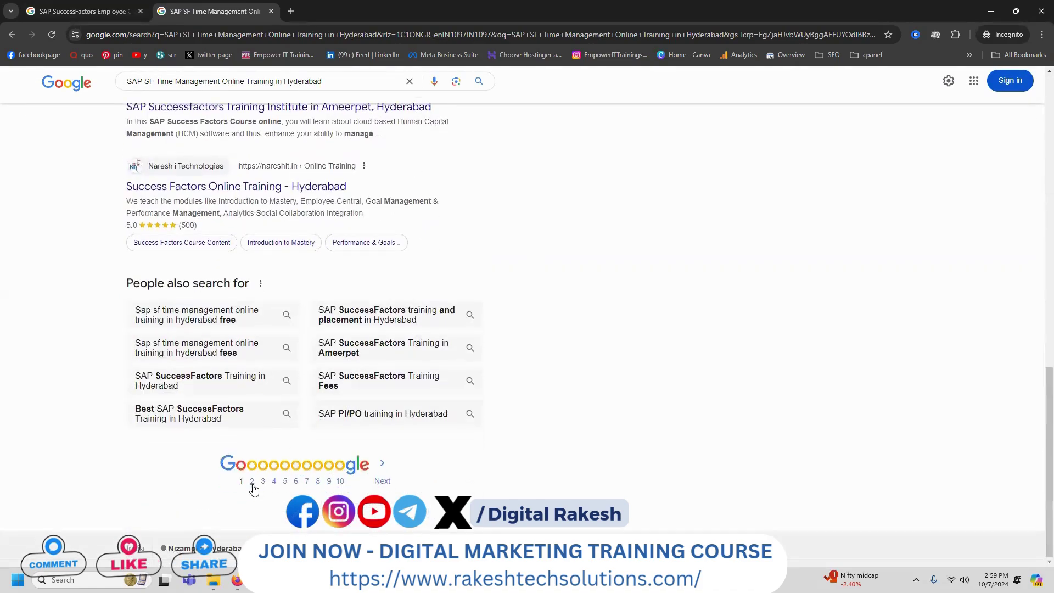
pyautogui.click(255, 488)
pyautogui.scroll(-5, 556, 231)
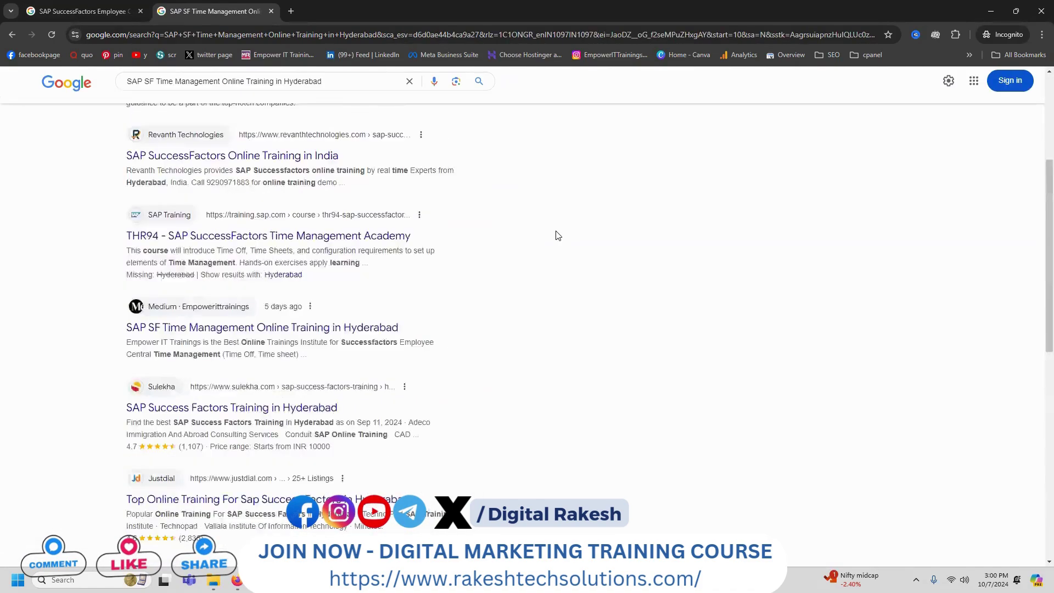
pyautogui.scroll(-7, 558, 237)
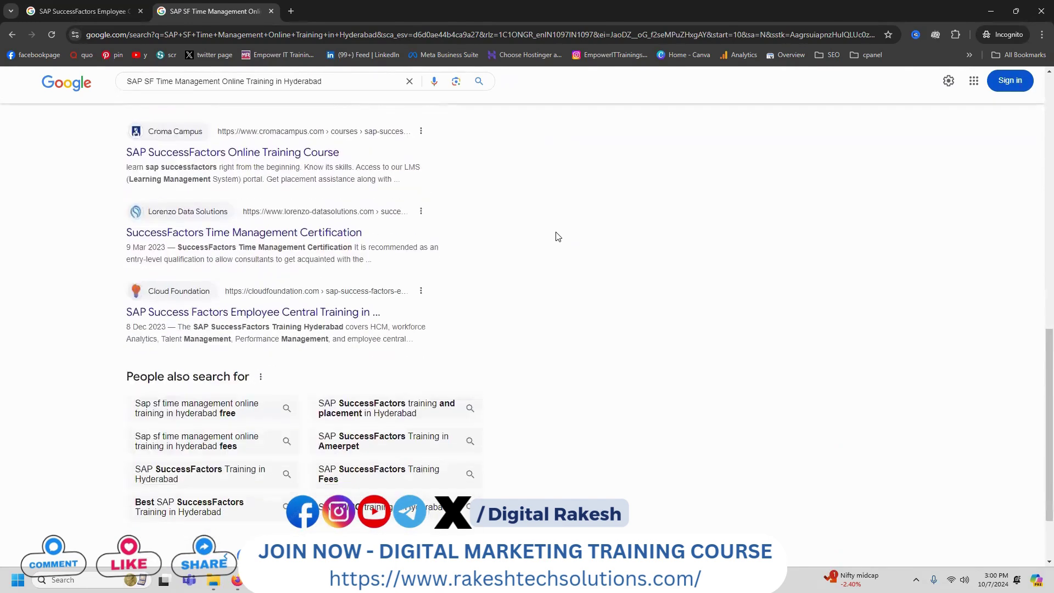
pyautogui.scroll(-1, 558, 237)
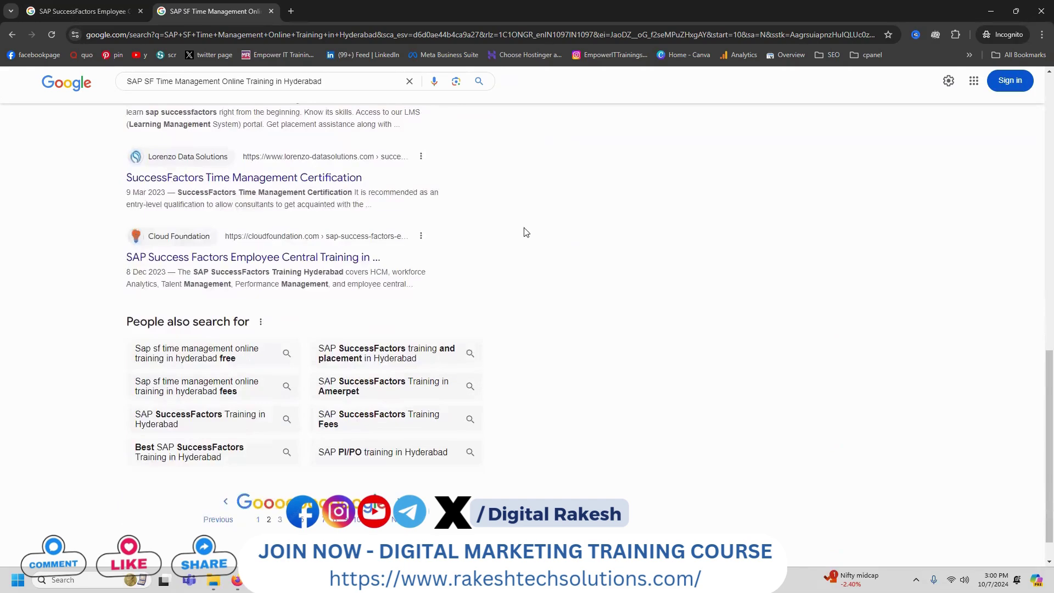
# Change the query's location from Hyderabad to usa and search again
pyautogui.doubleClick(307, 82)
pyautogui.write('usa')
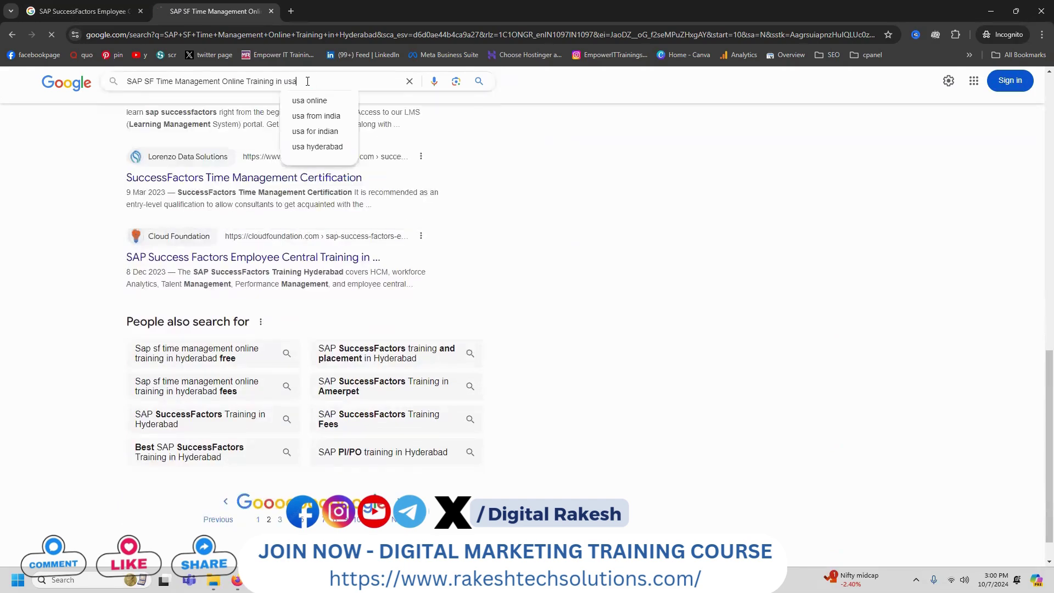
pyautogui.press('Return')
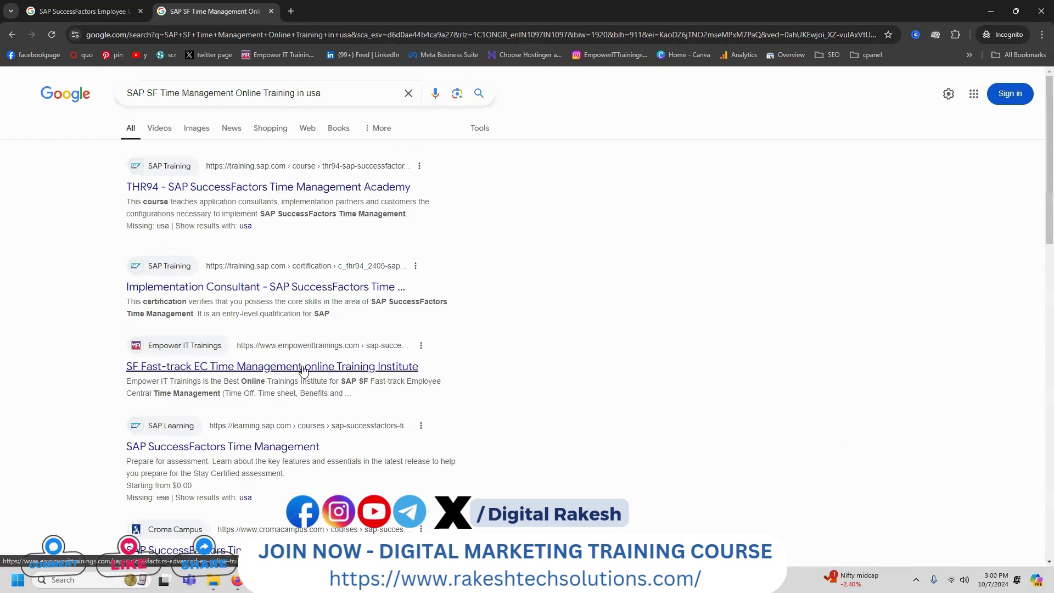
pyautogui.tripleClick(298, 94)
pyautogui.hotkey('ctrl', 'c')
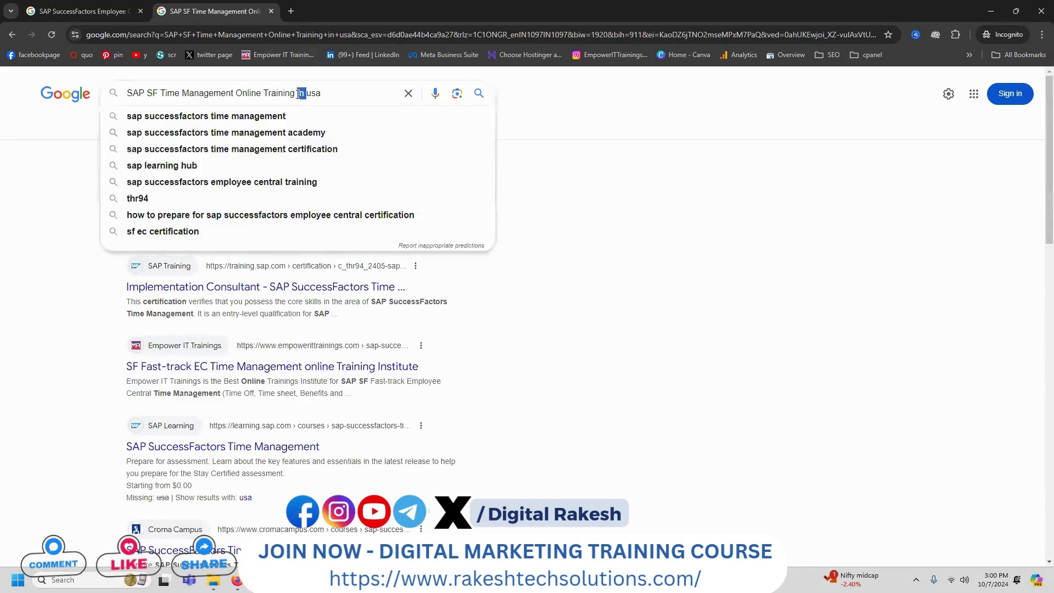
# Search 'SAP SF Time Management Online Training in canada' in a new Incognito tab
pyautogui.click(291, 11)
pyautogui.hotkey('ctrl', 'v')
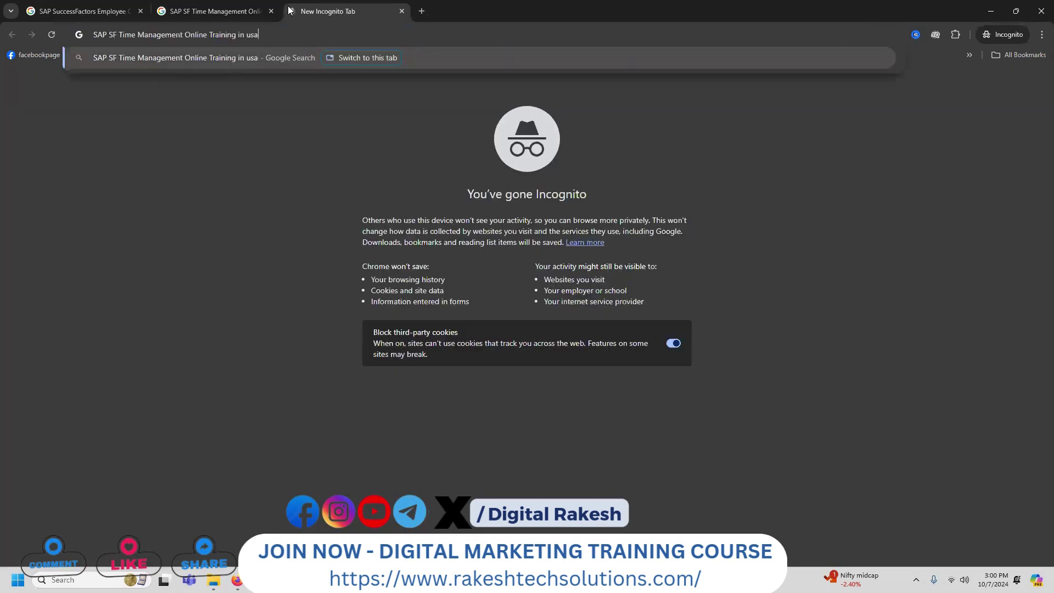
pyautogui.press('BackSpace')
pyautogui.press('BackSpace')
pyautogui.press('BackSpace')
pyautogui.write('c')
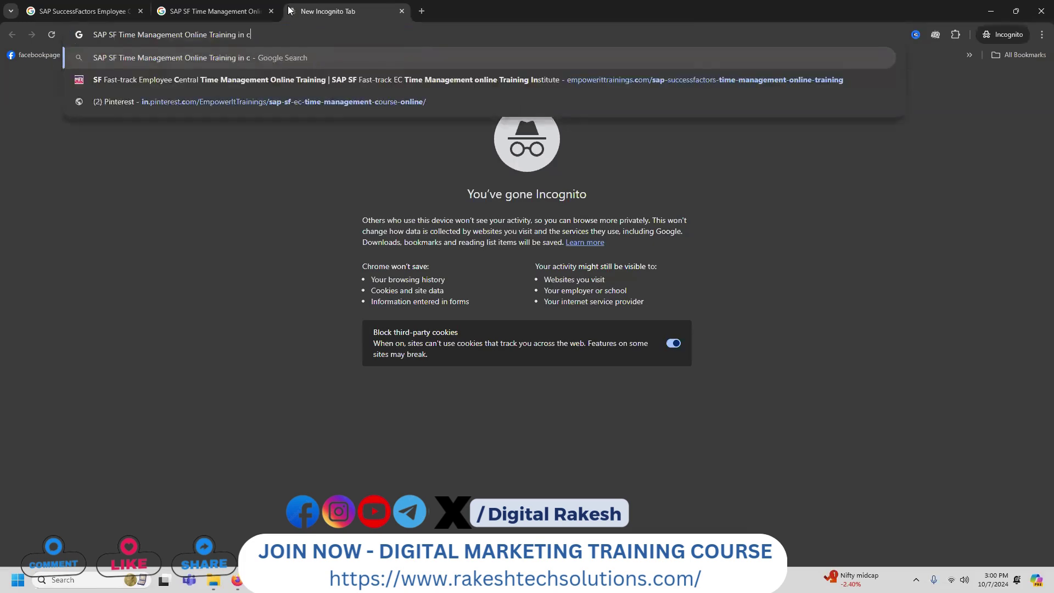
pyautogui.write('anada')
pyautogui.press('Return')
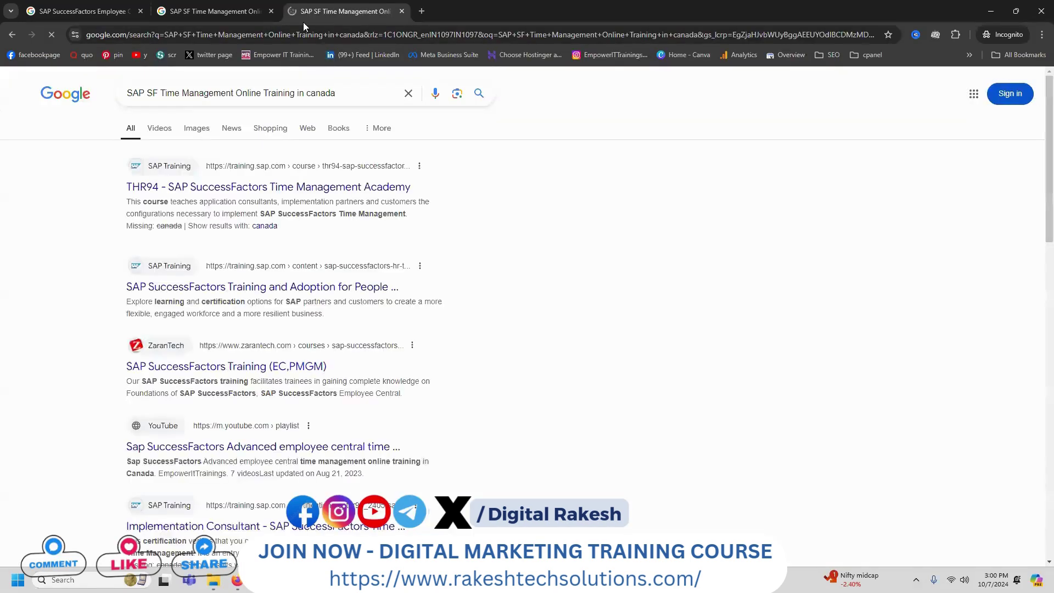
# On results page 2, view the first-ranked Empower IT Trainings course page, then close it
pyautogui.scroll(-6, 560, 134)
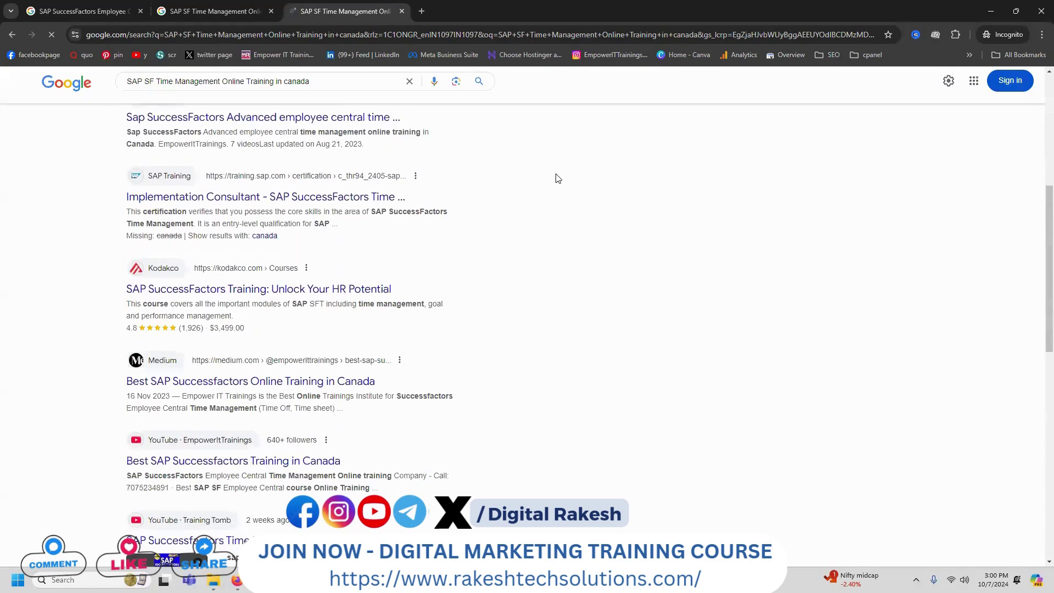
pyautogui.scroll(-10, 558, 179)
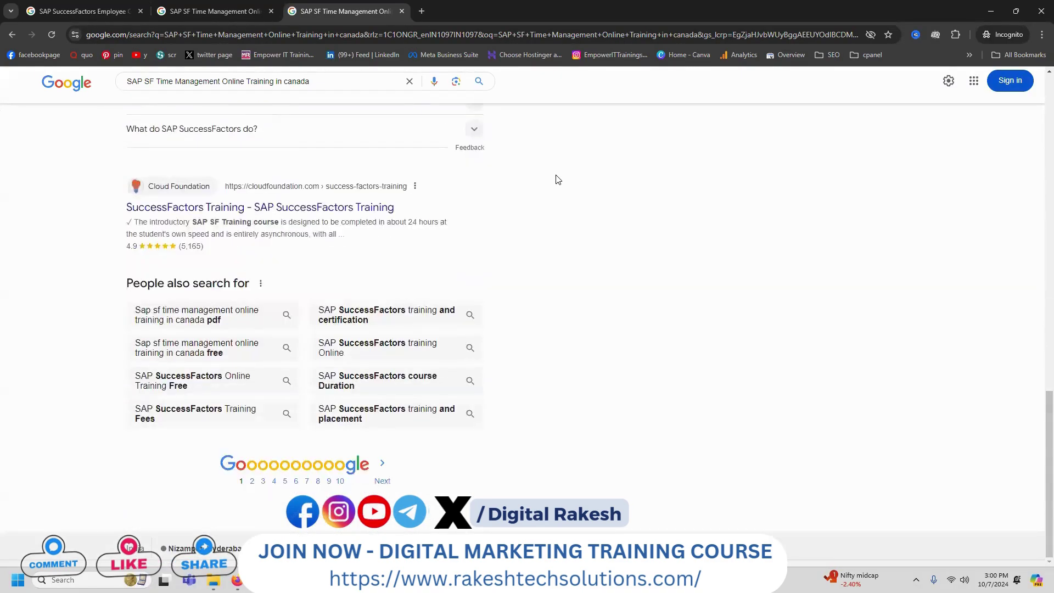
pyautogui.scroll(17, 558, 179)
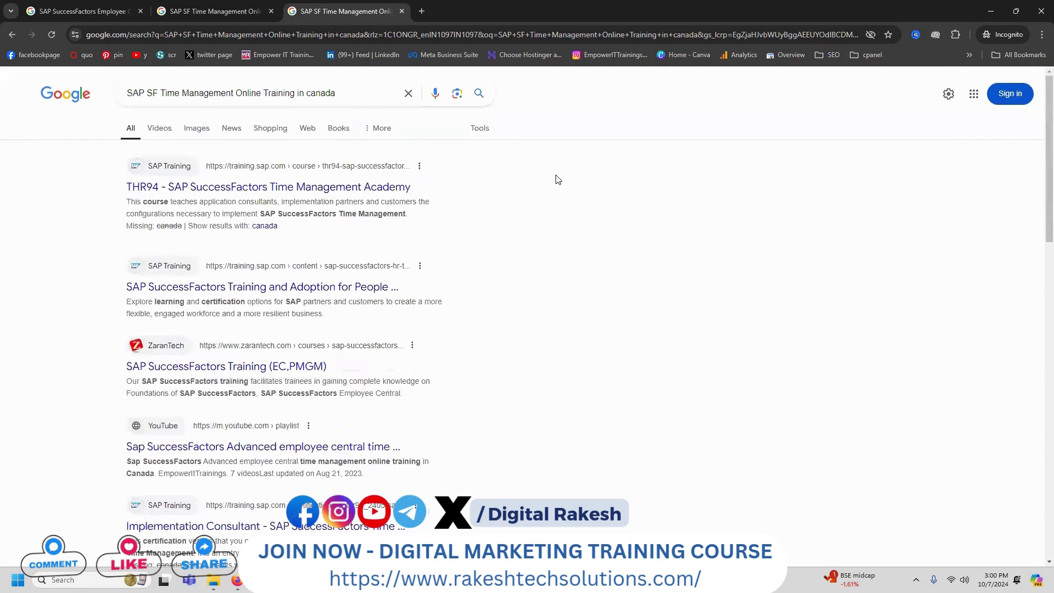
pyautogui.scroll(-12, 558, 179)
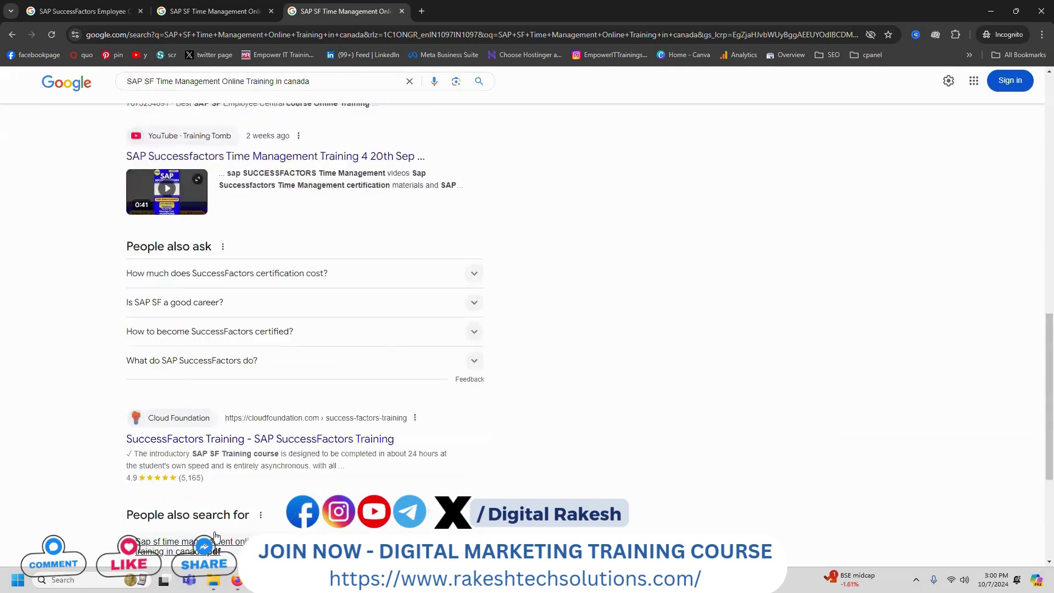
pyautogui.scroll(-4, 216, 536)
pyautogui.click(251, 493)
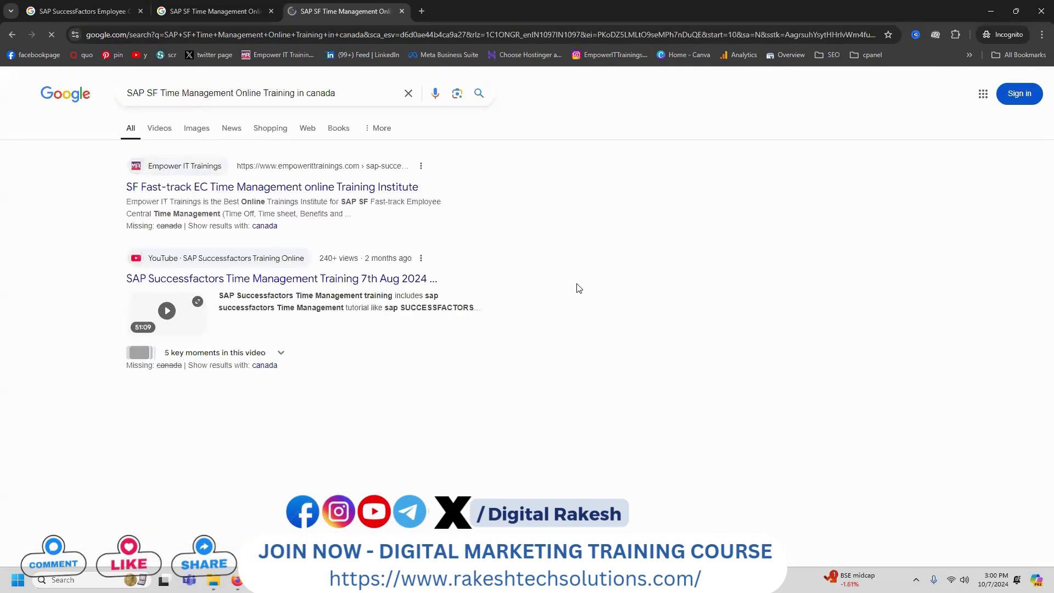
pyautogui.rightClick(379, 187)
pyautogui.click(409, 198)
pyautogui.click(440, 7)
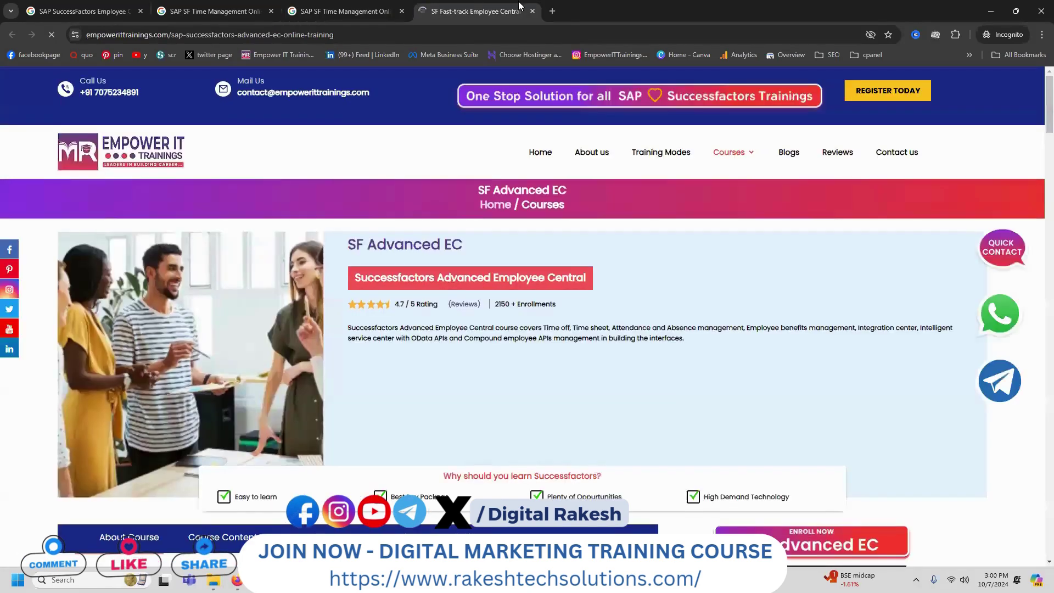
pyautogui.click(533, 11)
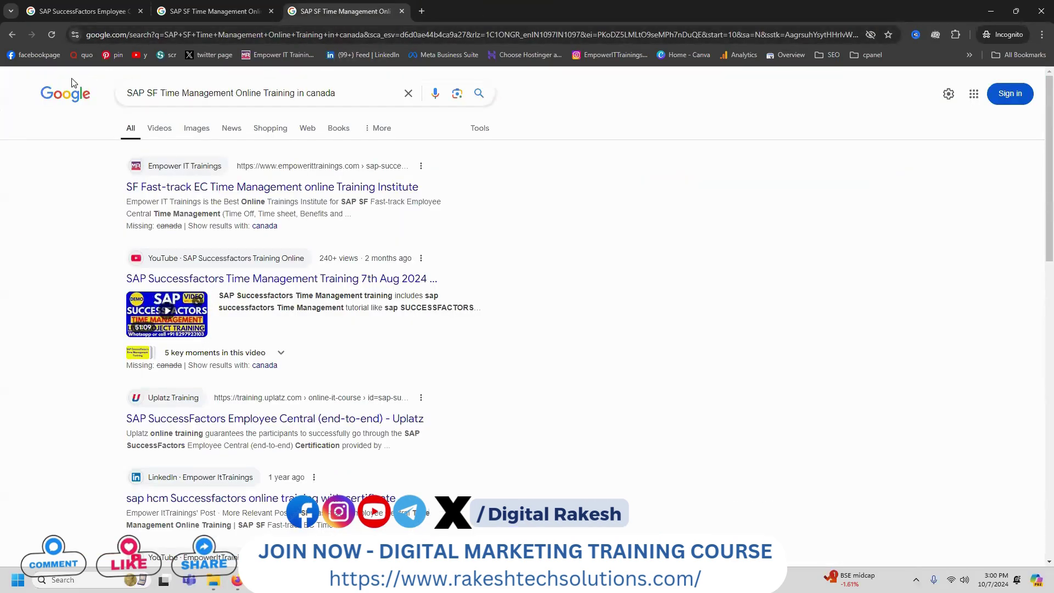
# Check pages 3 and 4 of the Hyderabad Time Management results
pyautogui.hotkey('ctrl', 'Tab')
pyautogui.hotkey('ctrl', 'Tab')
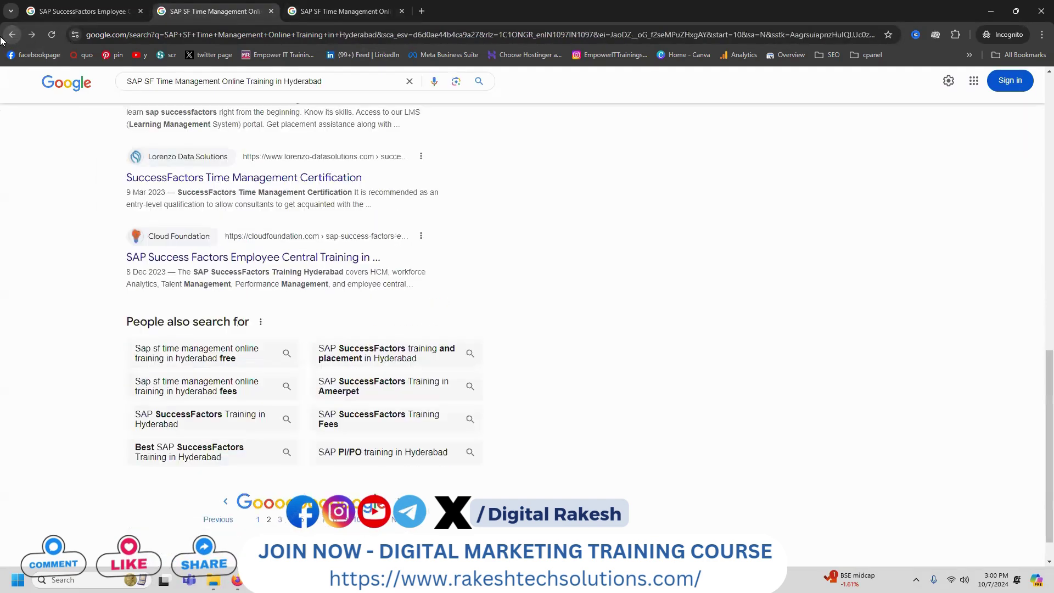
pyautogui.click(278, 522)
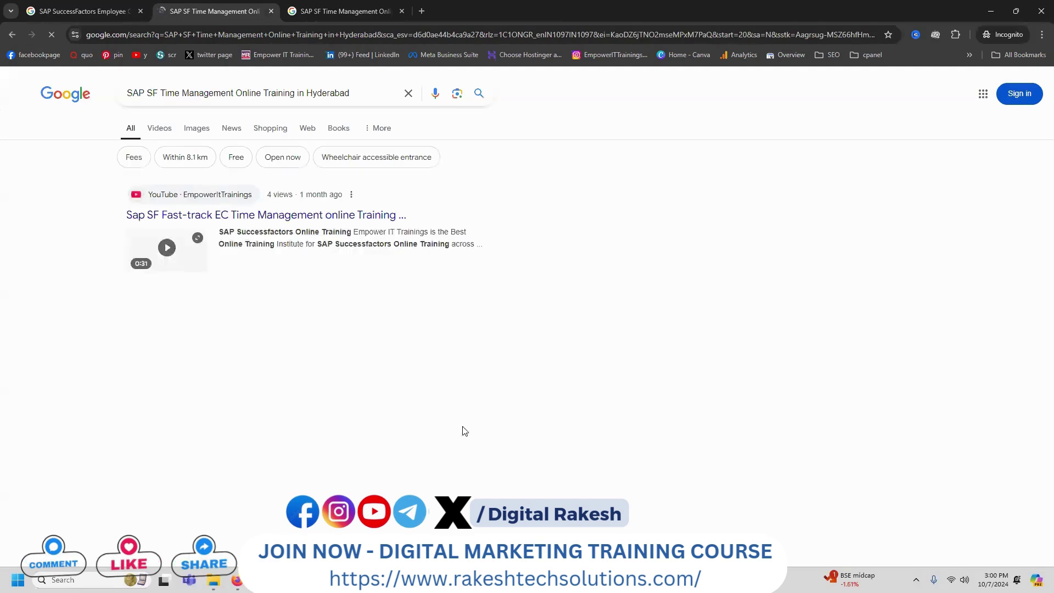
pyautogui.scroll(-4, 578, 350)
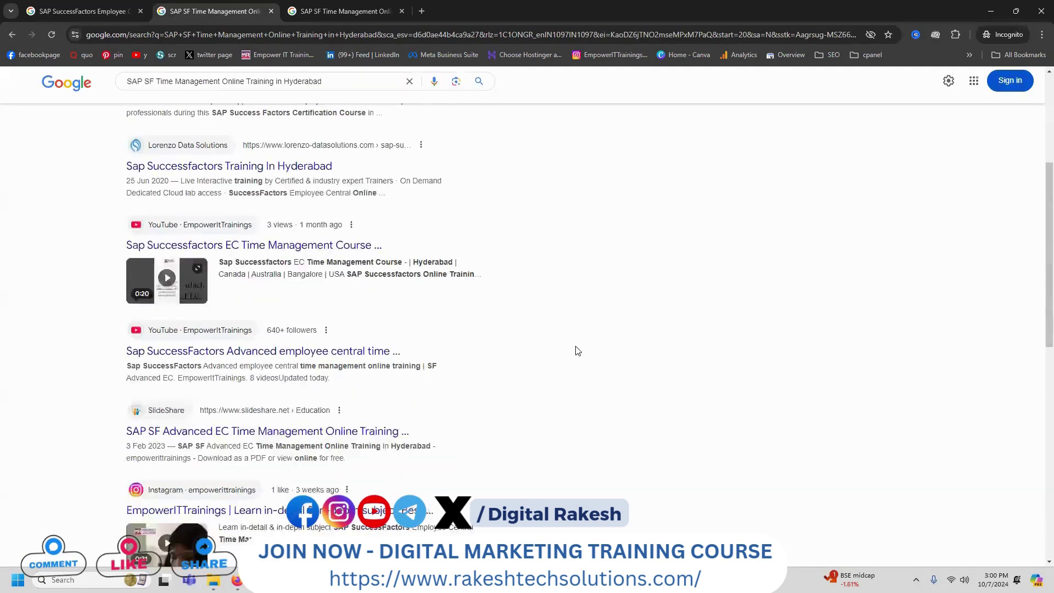
pyautogui.scroll(-10, 577, 351)
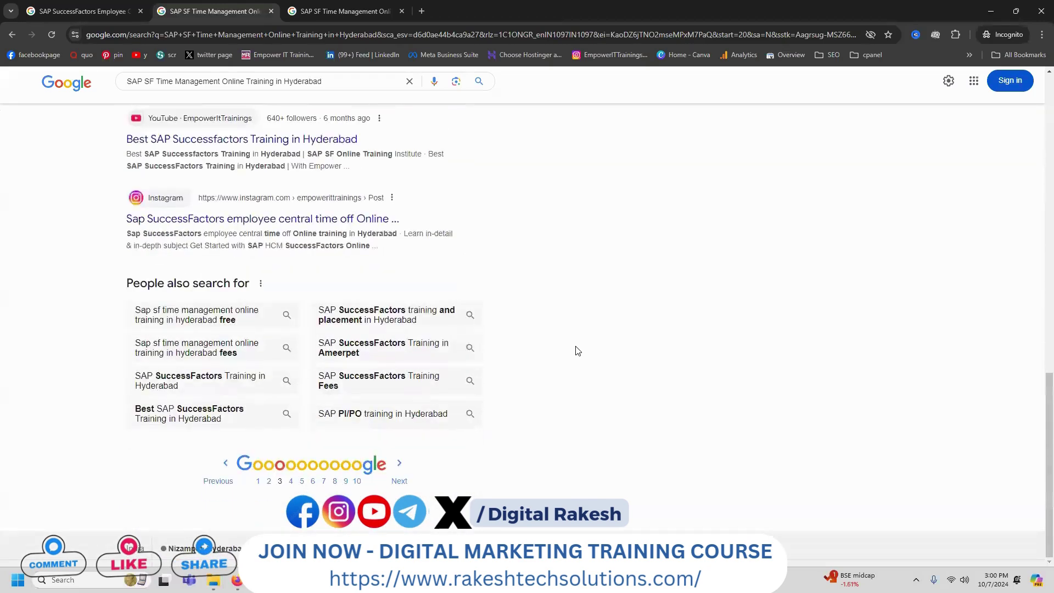
pyautogui.click(290, 486)
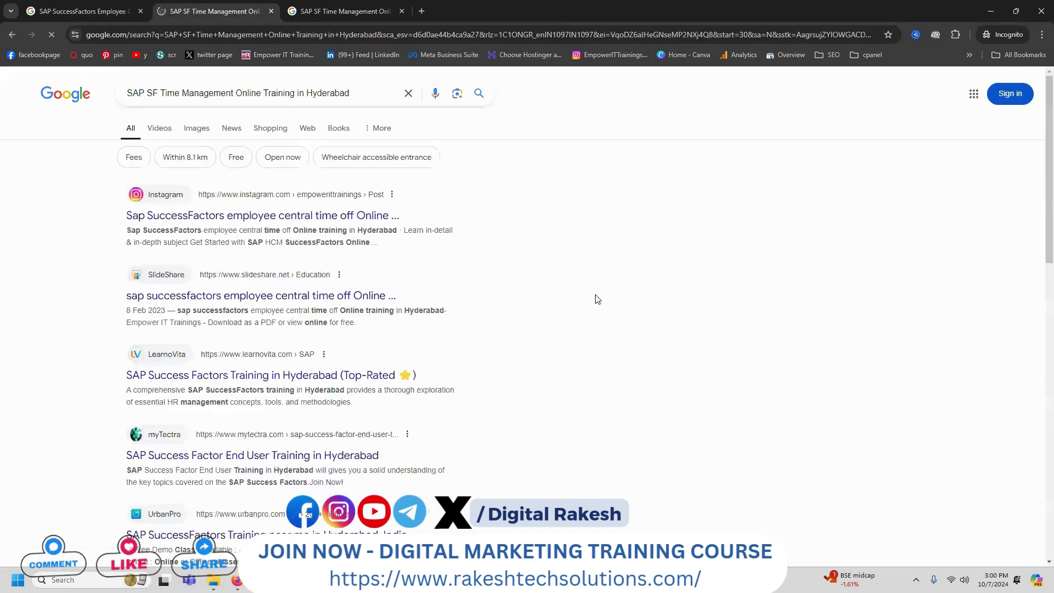
pyautogui.scroll(-4, 597, 300)
pyautogui.scroll(-9, 597, 299)
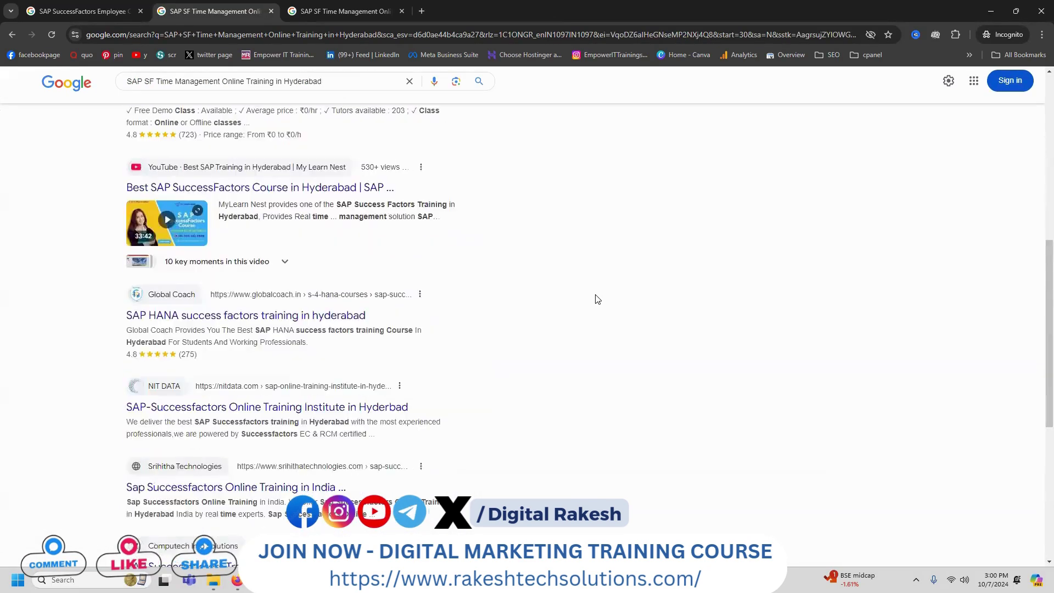
# Rerun the Hyderabad search, check page 2, and copy the query over to Notepad
pyautogui.click(479, 81)
pyautogui.scroll(-12, 571, 205)
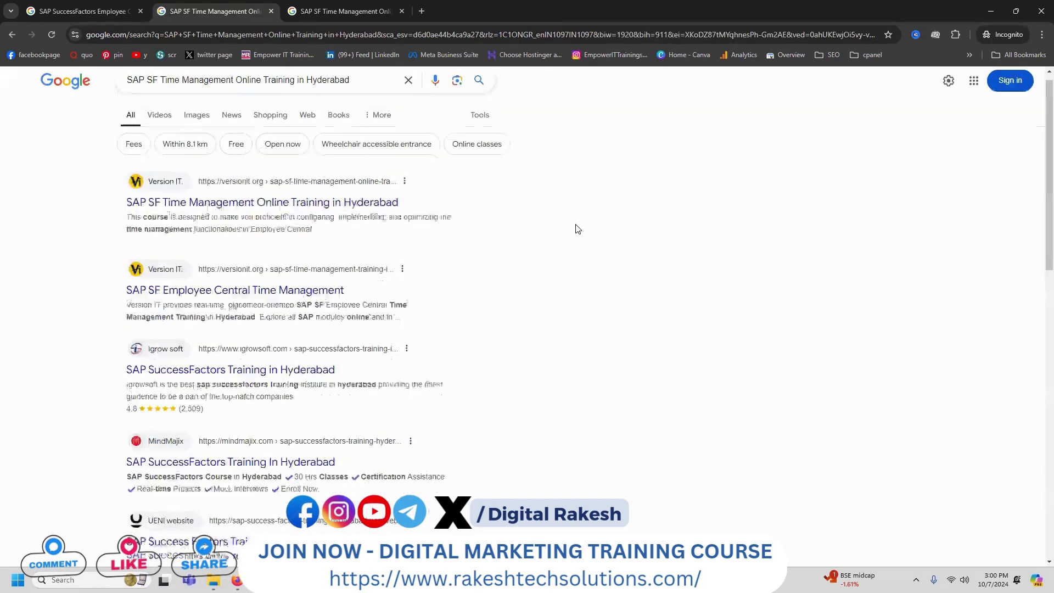
pyautogui.scroll(-2, 577, 229)
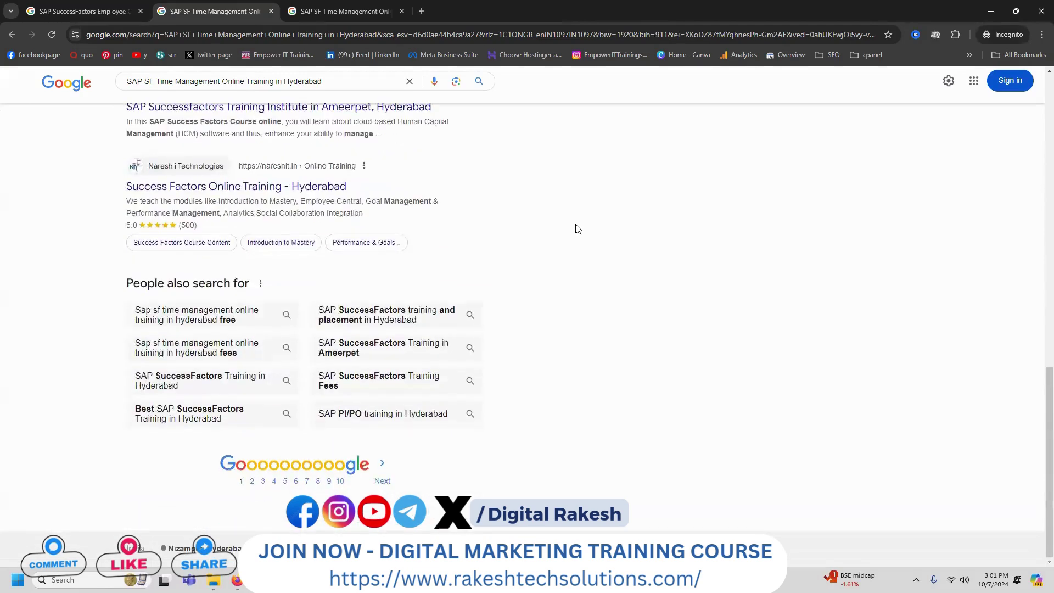
pyautogui.click(254, 481)
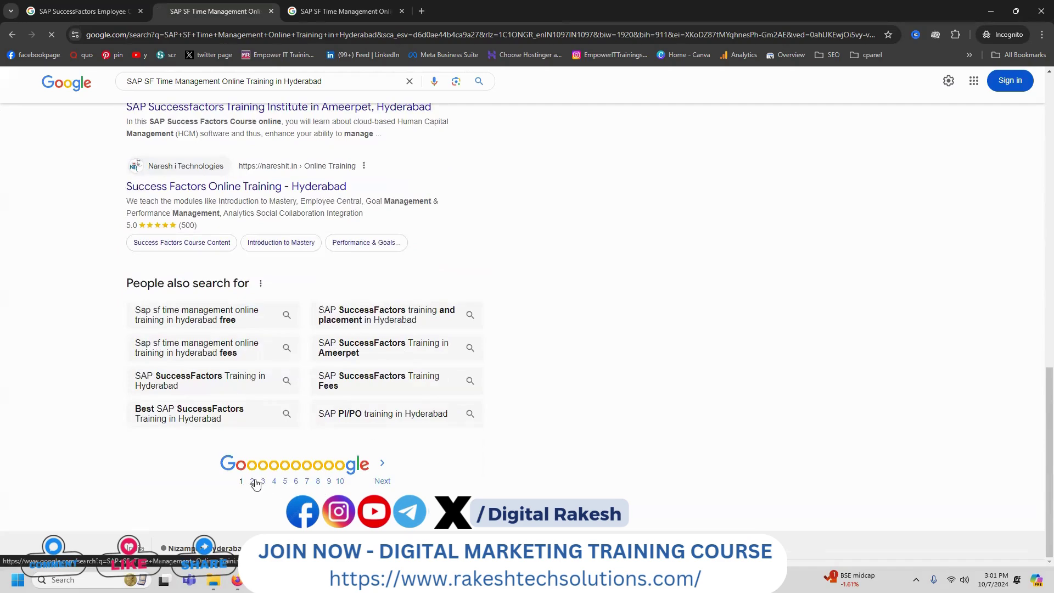
pyautogui.scroll(-1, 661, 236)
pyautogui.scroll(-3, 663, 243)
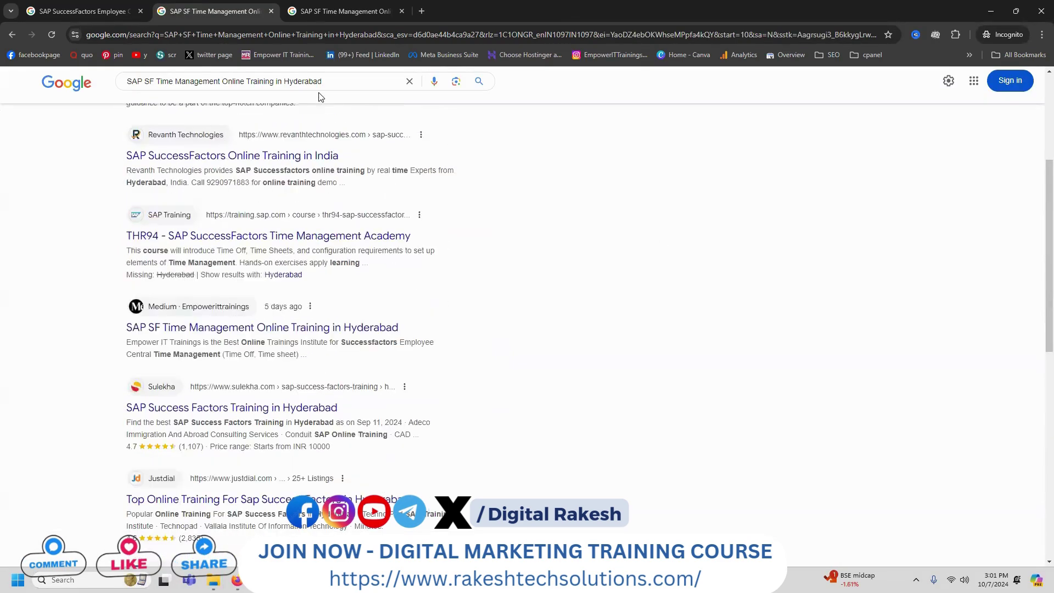
pyautogui.click(315, 88)
pyautogui.hotkey('ctrl', 'c')
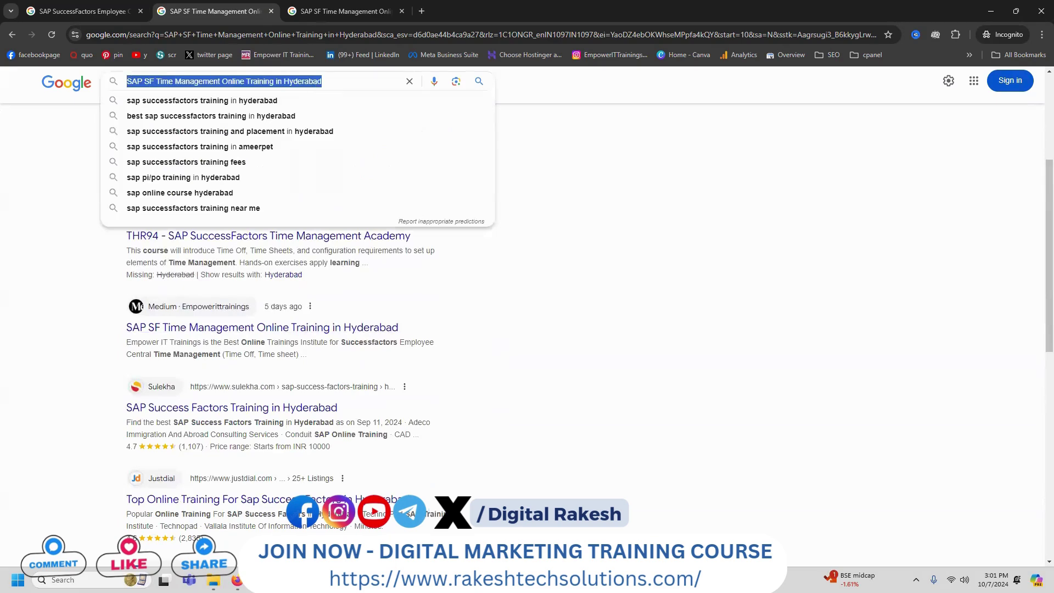
pyautogui.hotkey('alt', 'Tab')
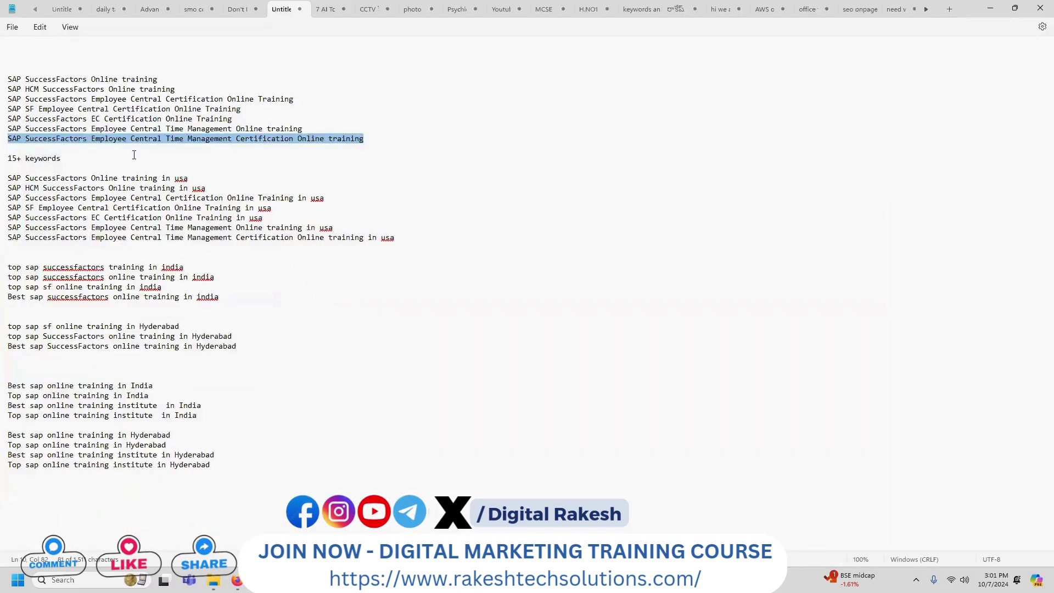
# Paste 'SAP SF Time Management Online Training in Hyderabad' as a new line below the first keyword block
pyautogui.click(376, 142)
pyautogui.press('Return')
pyautogui.press('Return')
pyautogui.press('Return')
pyautogui.hotkey('ctrl', 'v')
pyautogui.press('Return')
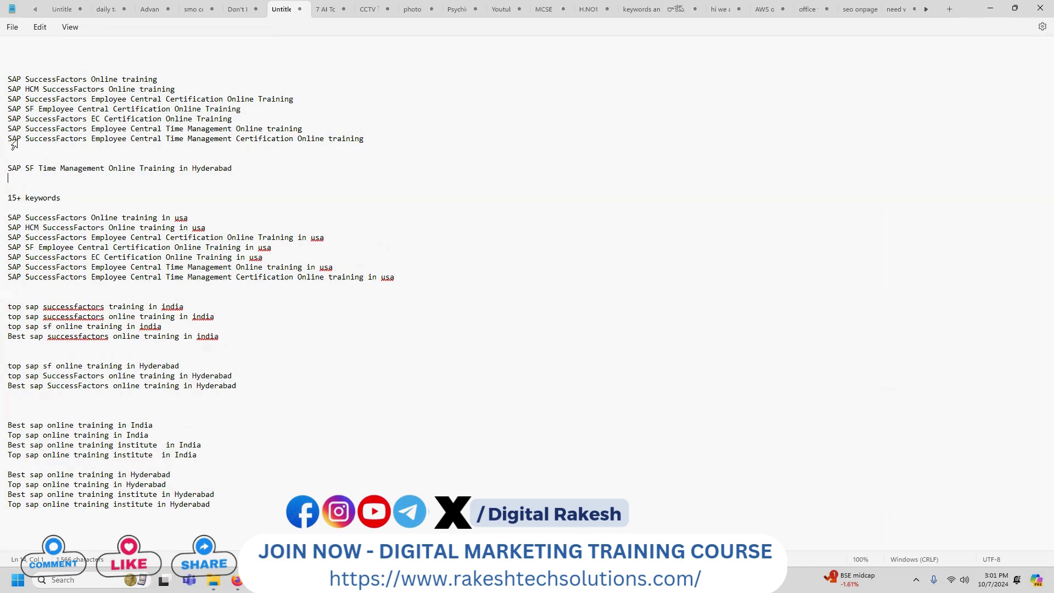
pyautogui.hotkey('alt', 'Tab')
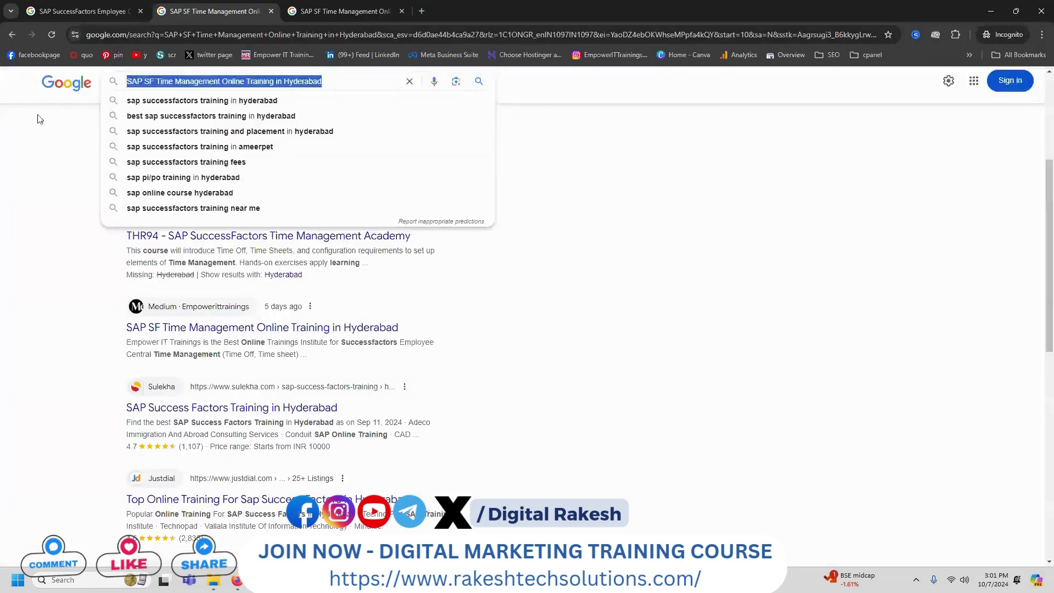
# Insert 'EC' into the query to search 'SAP SF EC Time Management Online Training in Hyderabad'
pyautogui.click(158, 81)
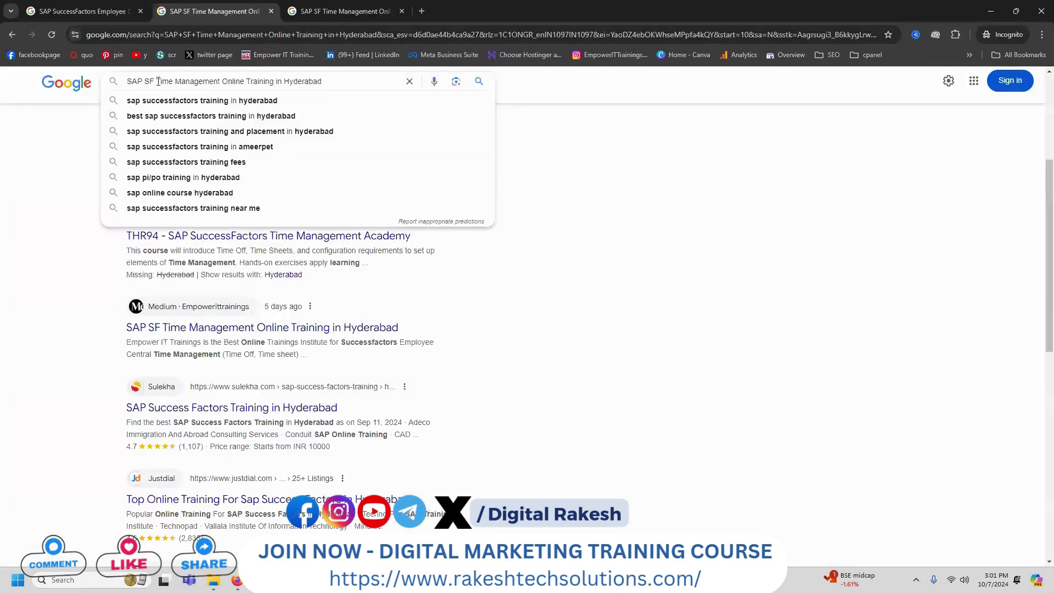
pyautogui.write('EC')
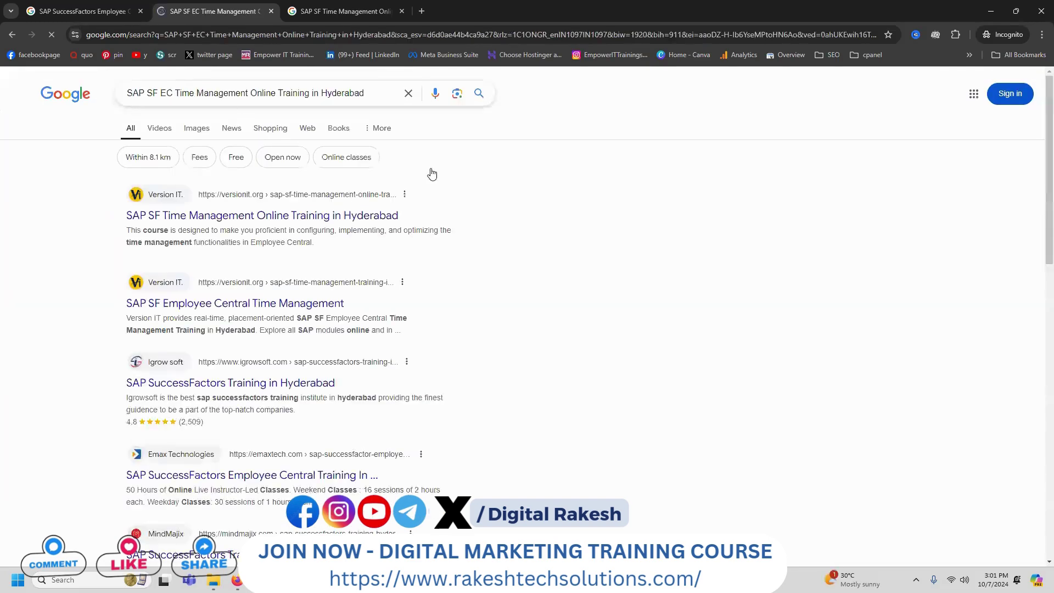
pyautogui.scroll(-5, 431, 173)
pyautogui.scroll(-9, 433, 179)
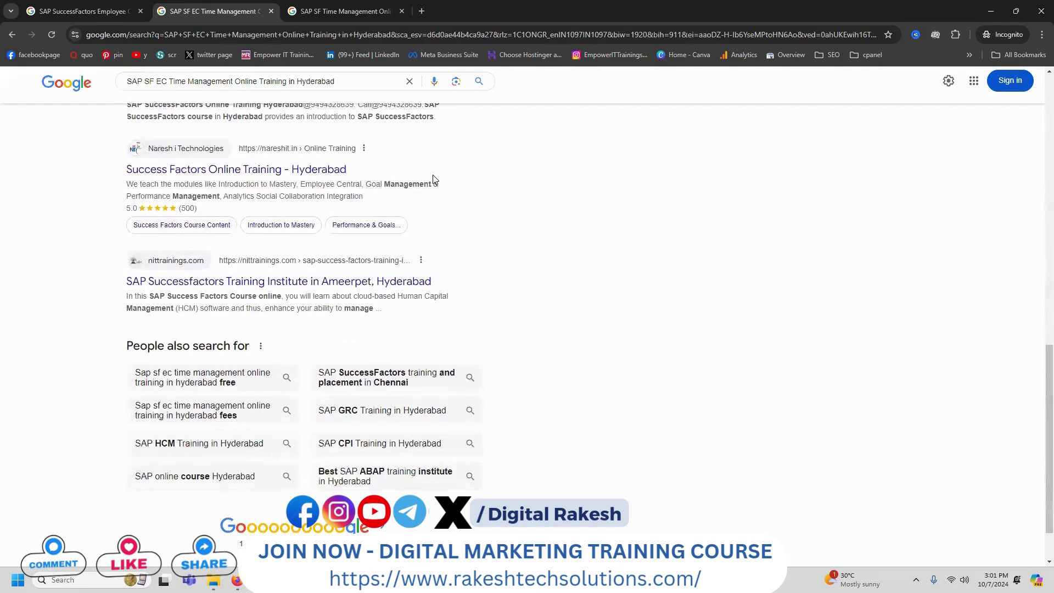
# On results page 2, view the Empower IT Trainings homepage, then select the query
pyautogui.click(251, 482)
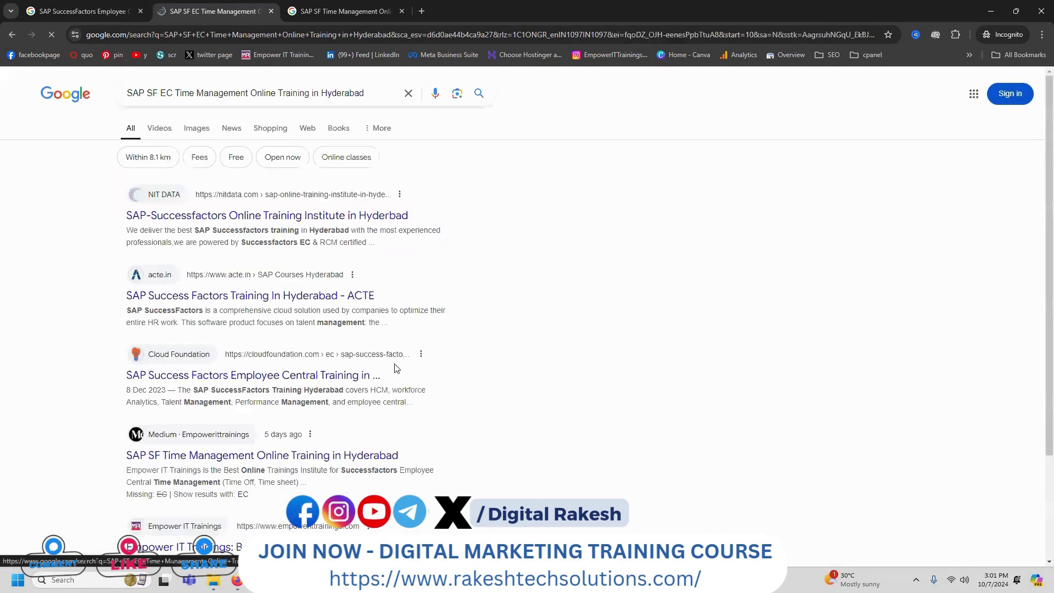
pyautogui.scroll(-4, 469, 250)
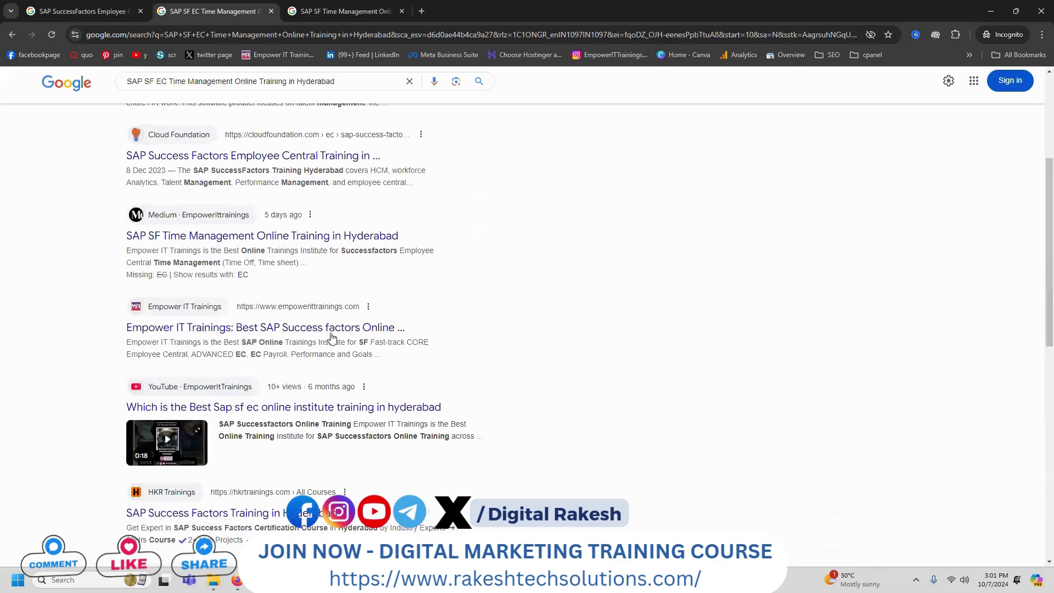
pyautogui.middleClick(307, 328)
pyautogui.click(316, 11)
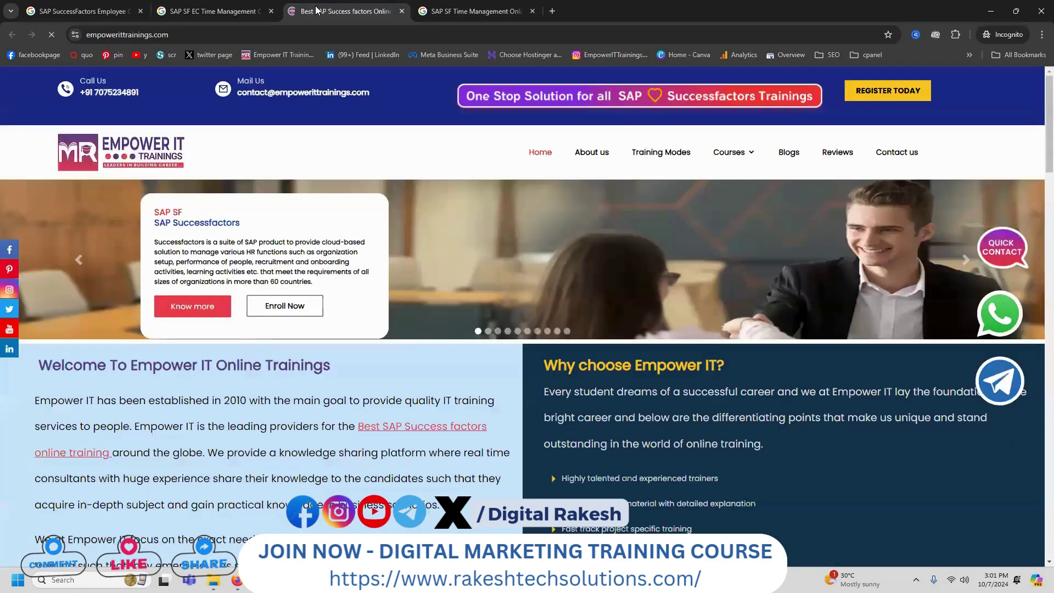
pyautogui.click(214, 11)
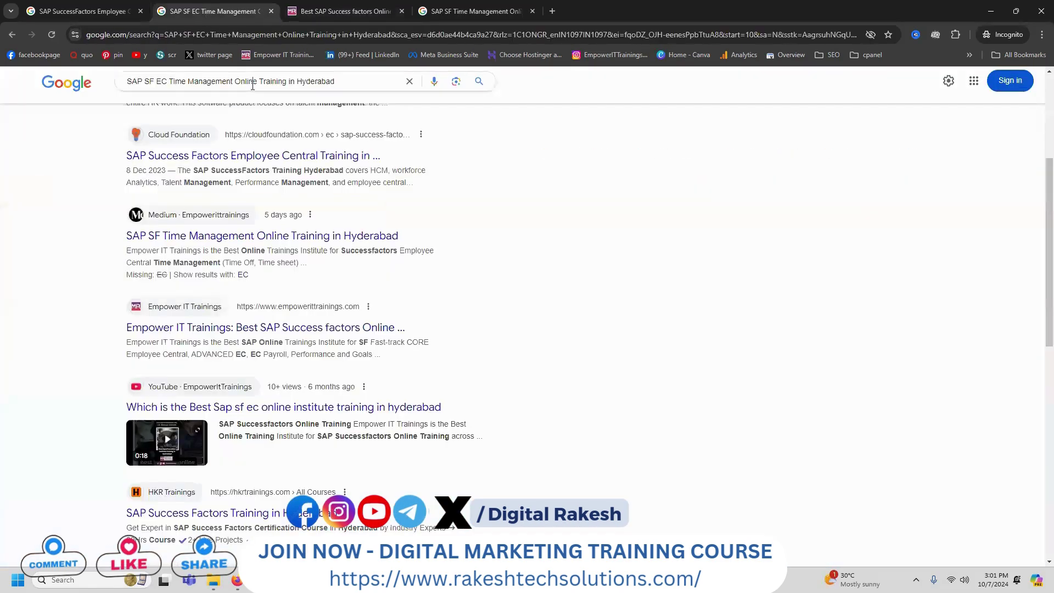
pyautogui.click(253, 83)
pyautogui.hotkey('ctrl', 'c')
# Add 'SAP SF EC Time Management Online Training in Hyderabad' as a new Notepad line
pyautogui.hotkey('alt', 'Tab')
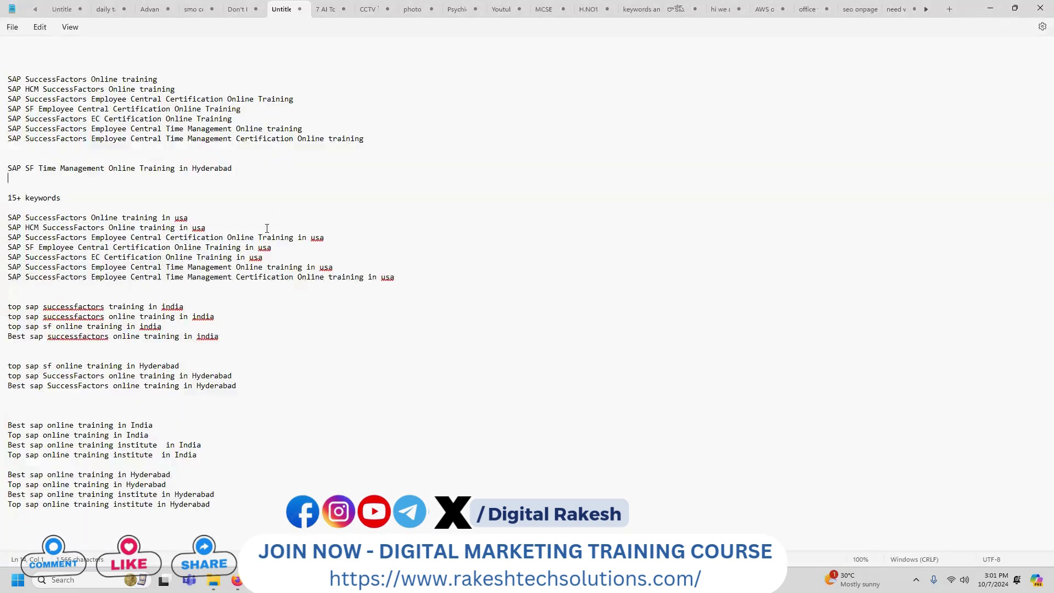
pyautogui.hotkey('ctrl', 'v')
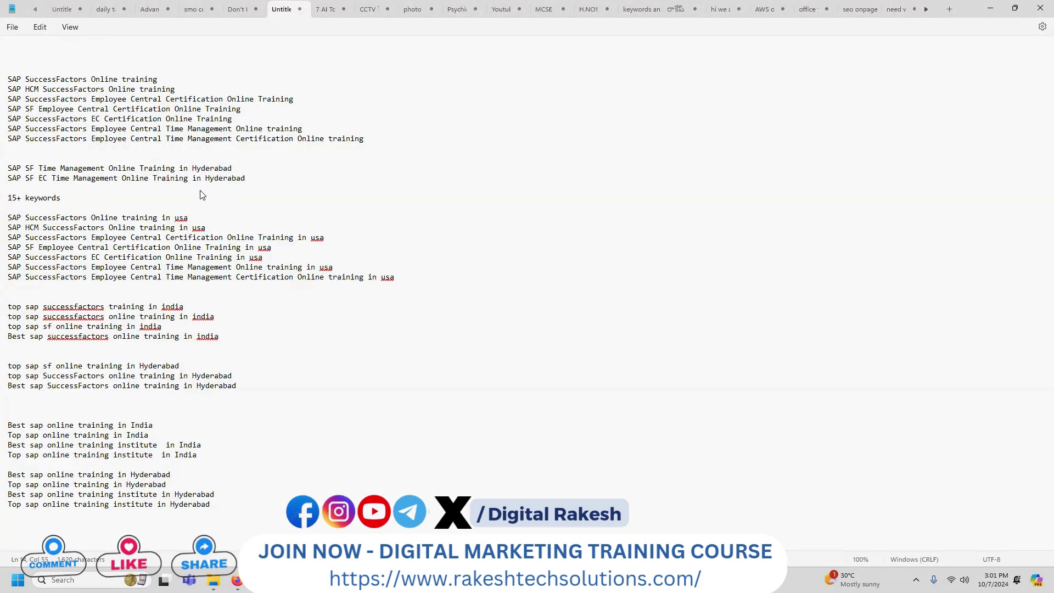
pyautogui.press('Return')
# Paste the Notepad keyword 'SAP SuccessFactors EC Certification Online Training' into Google's search box
pyautogui.moveTo(238, 118); pyautogui.dragTo(2, 122)
pyautogui.hotkey('ctrl', 'c')
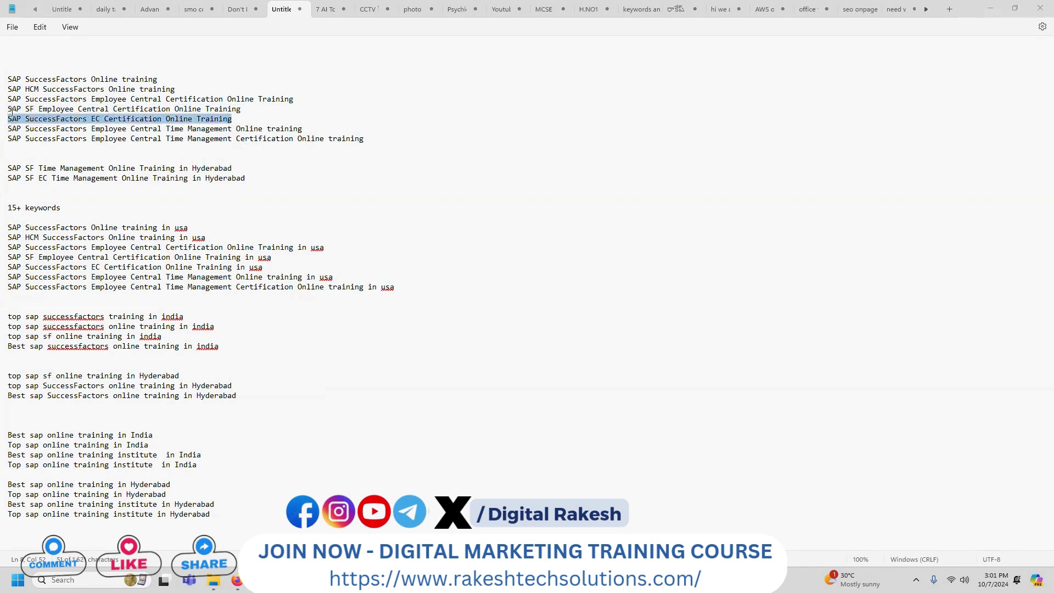
pyautogui.hotkey('alt', 'Tab')
pyautogui.hotkey('ctrl', 'v')
# Search 'SAP SuccessFactors EC Certification Online Training' and page through the results to page 4
pyautogui.press('Return')
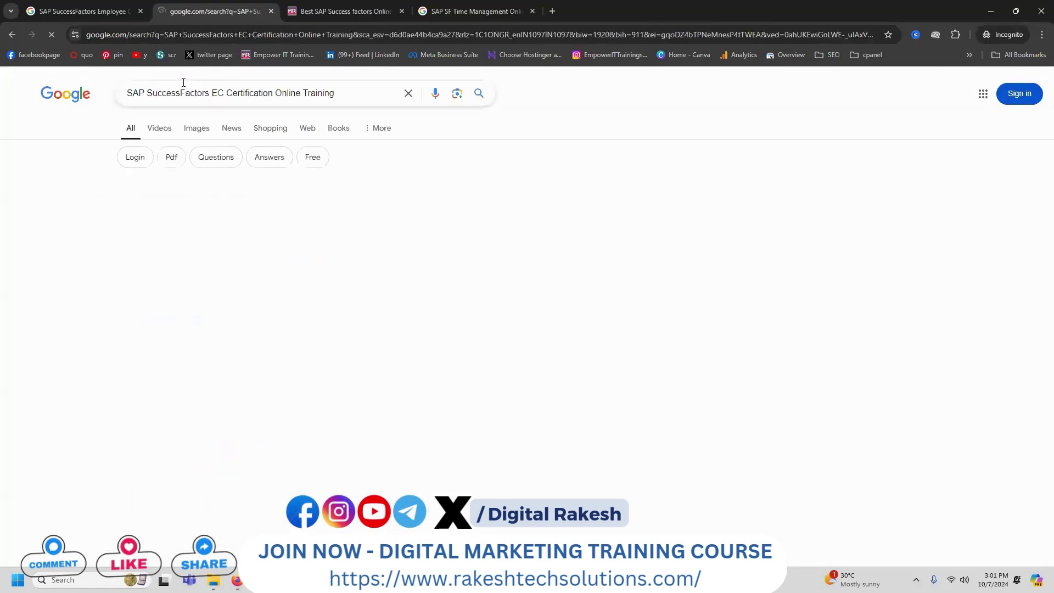
pyautogui.scroll(-4, 679, 232)
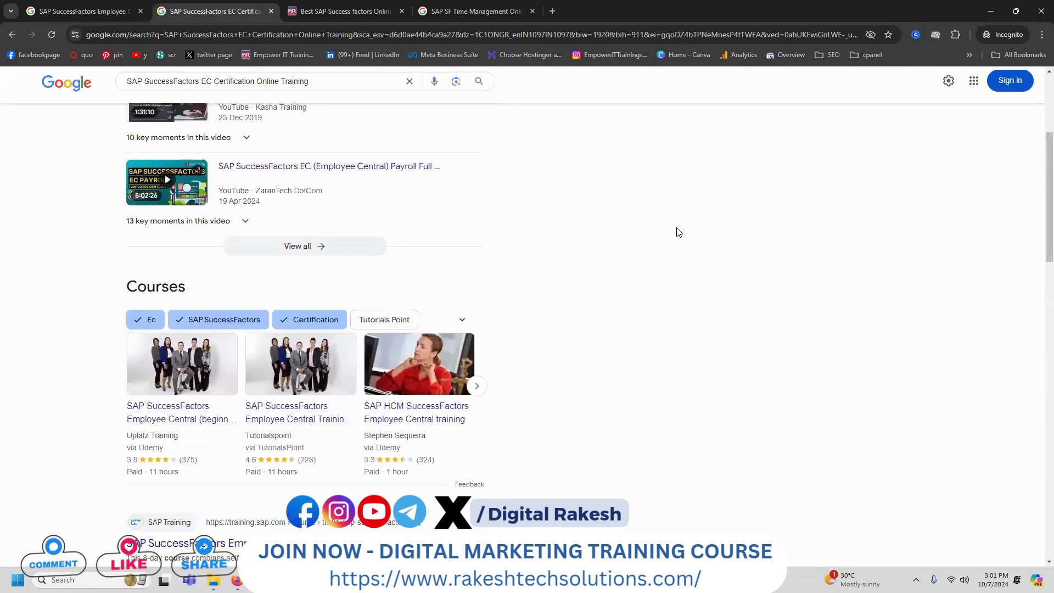
pyautogui.scroll(-3, 680, 233)
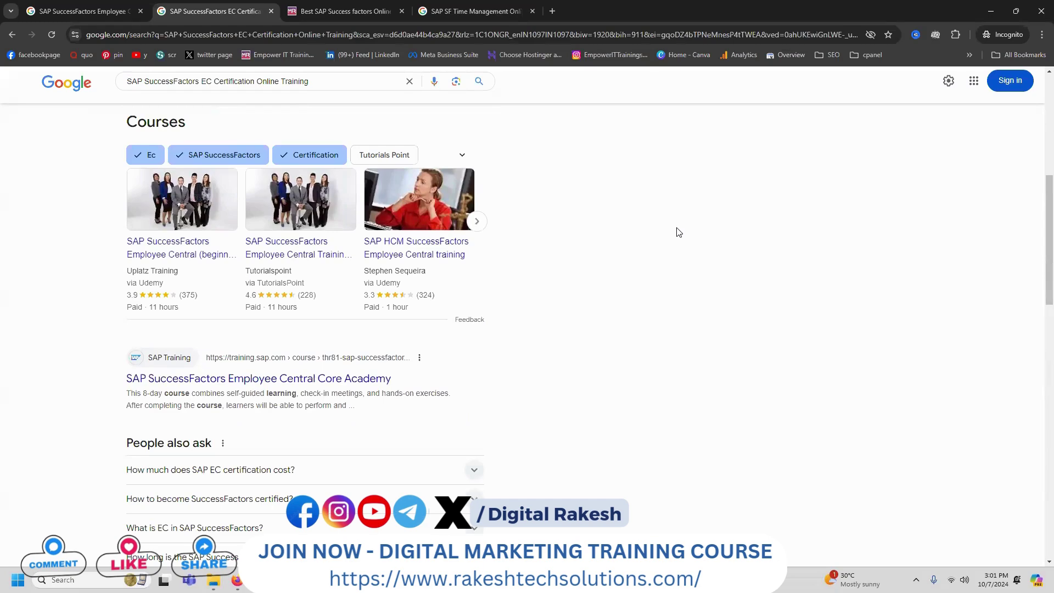
pyautogui.scroll(-12, 704, 259)
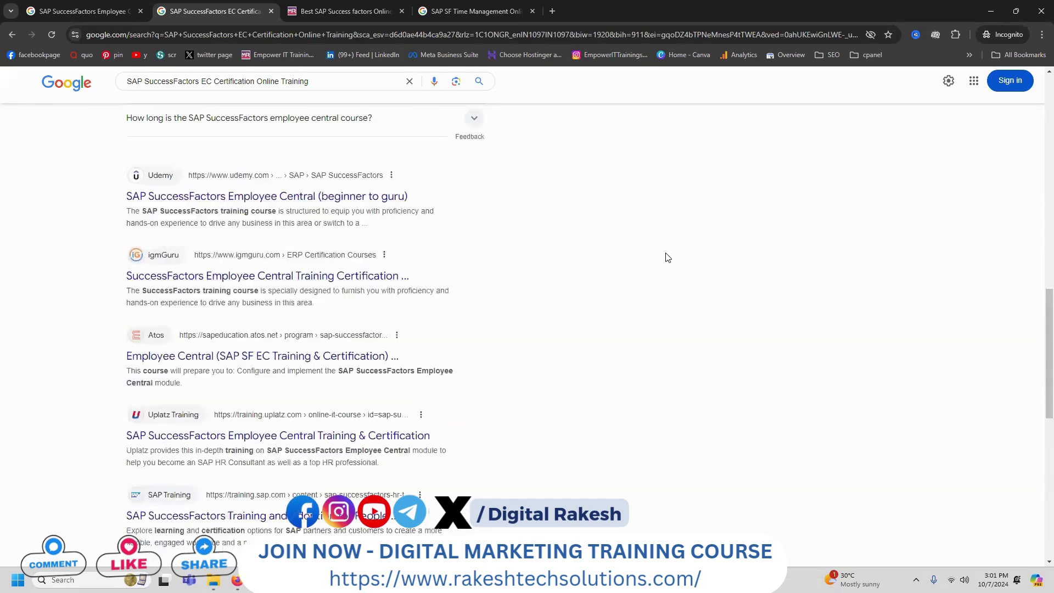
pyautogui.scroll(-5, 666, 259)
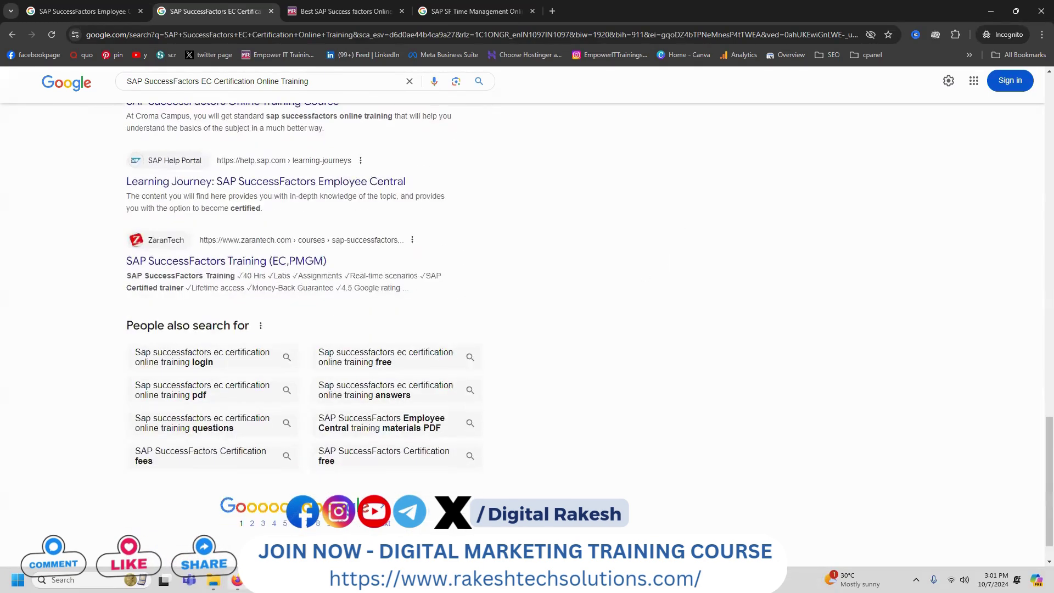
pyautogui.click(254, 526)
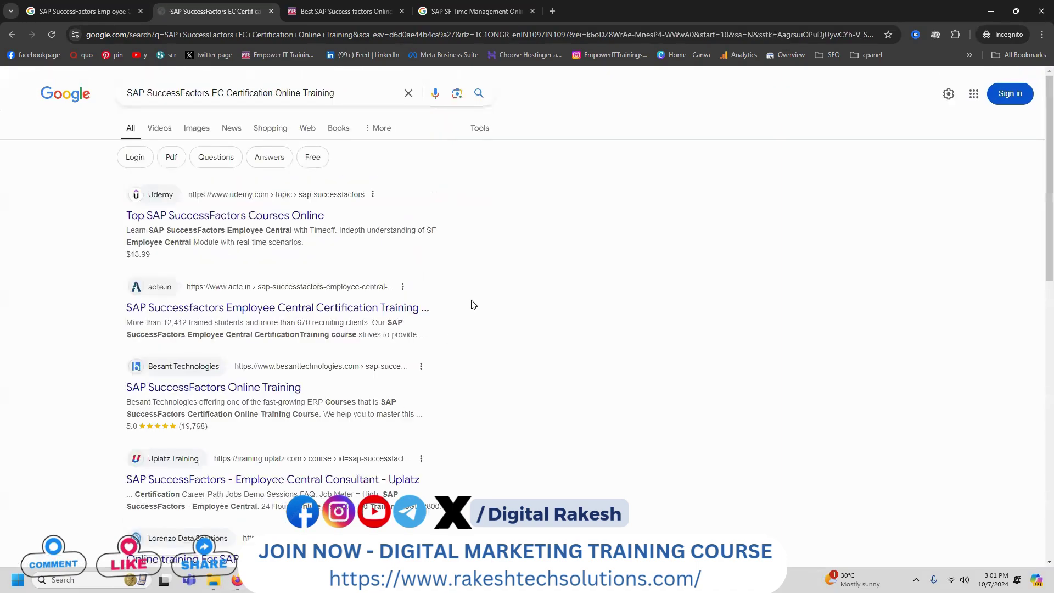
pyautogui.scroll(-5, 473, 304)
pyautogui.scroll(-8, 474, 304)
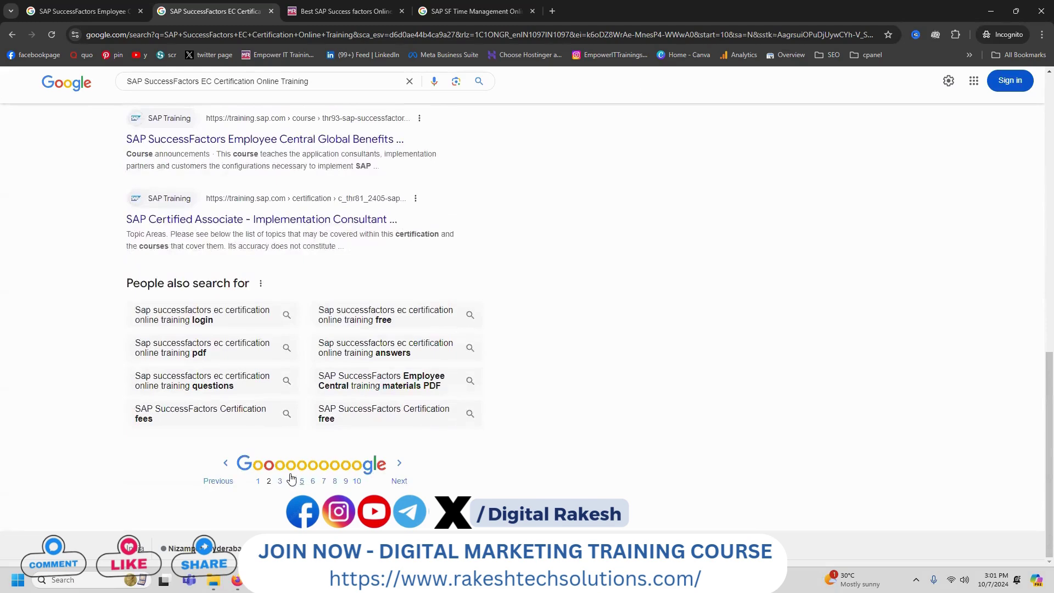
pyautogui.click(282, 482)
pyautogui.scroll(-5, 555, 200)
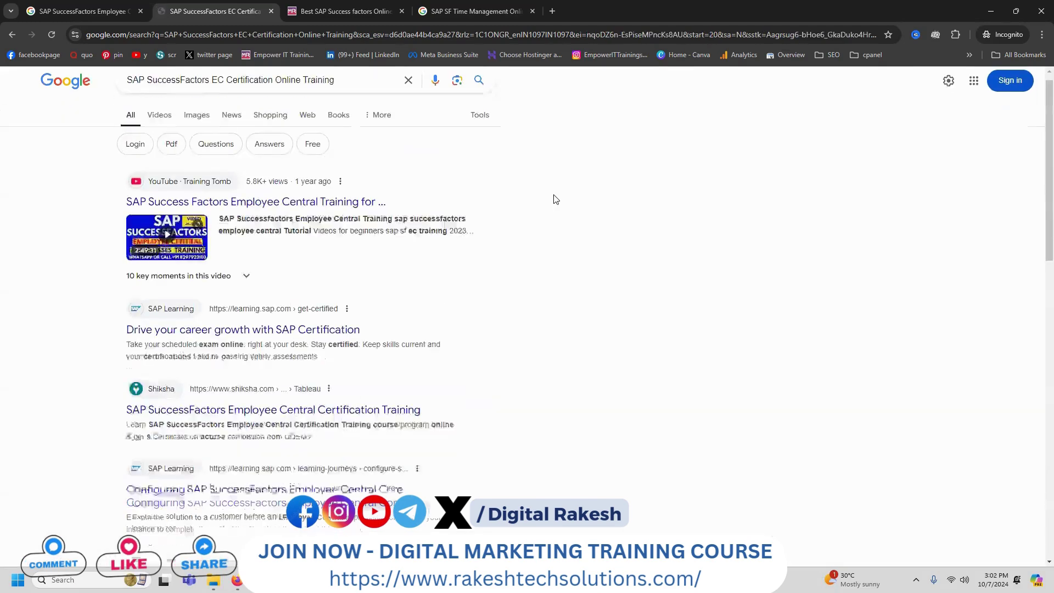
pyautogui.scroll(-10, 555, 200)
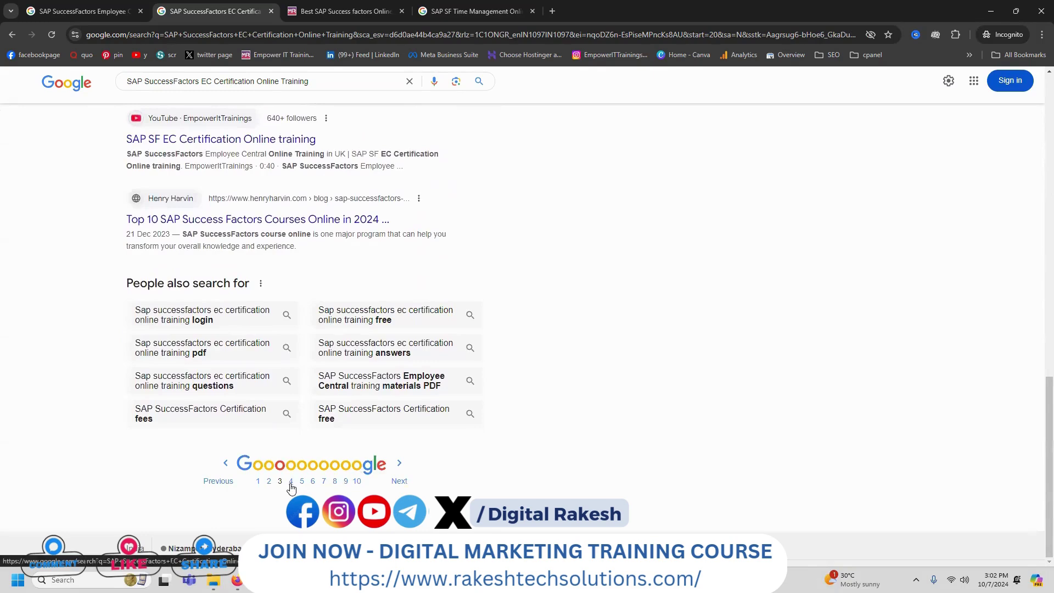
pyautogui.click(290, 482)
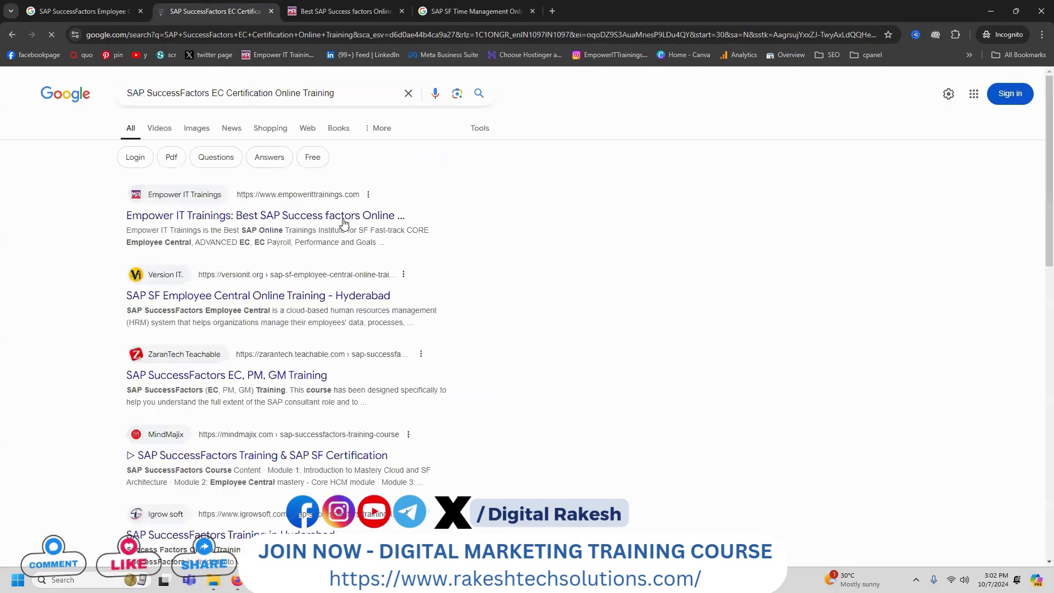
# View the first-ranked Empower IT Trainings result from page 4, then return to the results
pyautogui.keyDown('ctrl'); pyautogui.click(341, 221); pyautogui.keyUp('ctrl')
pyautogui.click(472, 11)
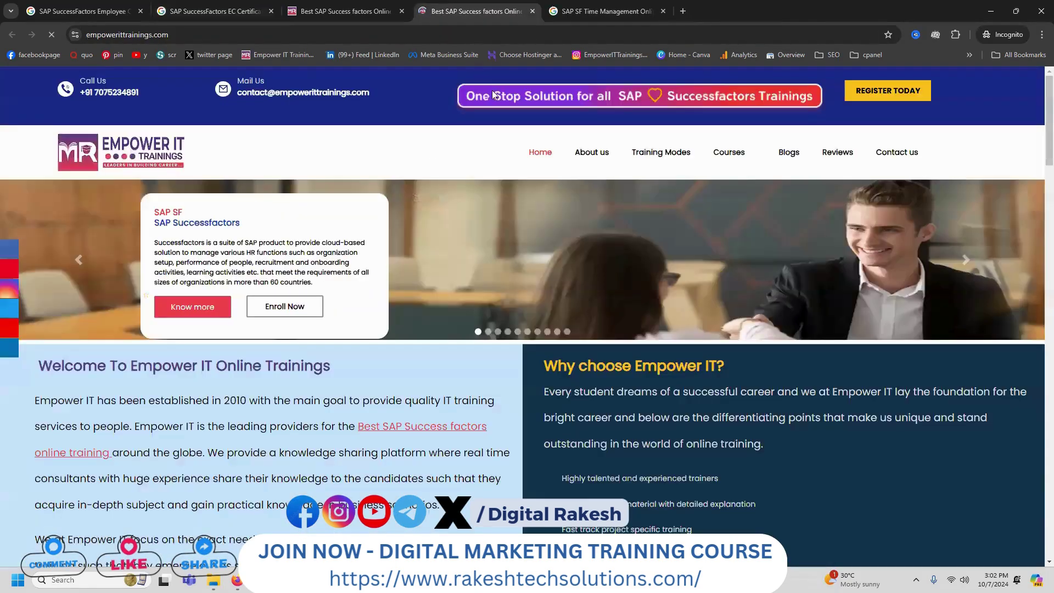
pyautogui.click(204, 6)
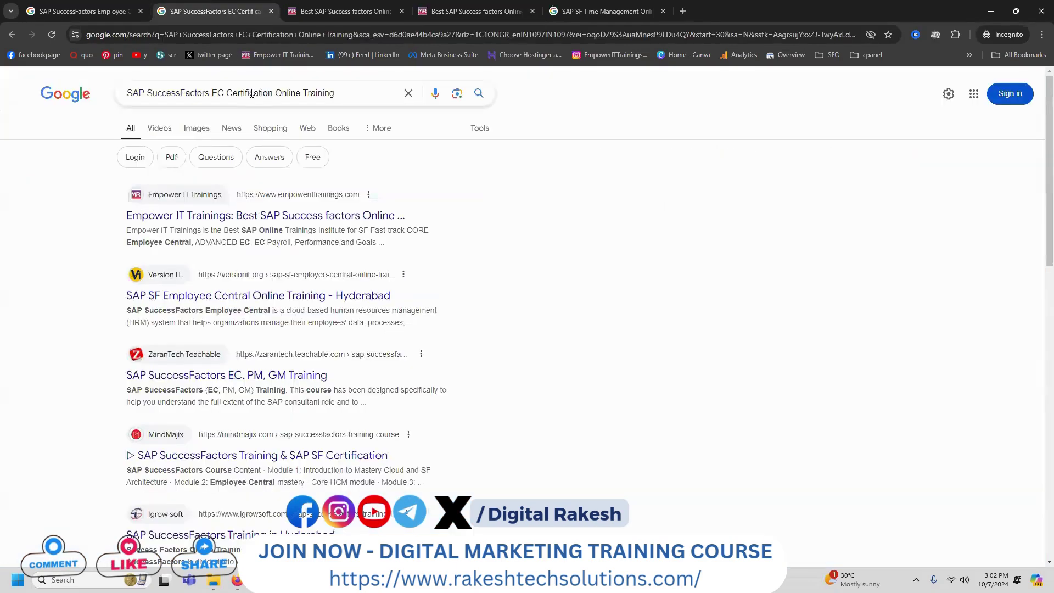
pyautogui.click(342, 94)
# Append 'in hyderabad' to the EC Certification query and check results through page 2
pyautogui.write('in hyderabad')
pyautogui.press('Return')
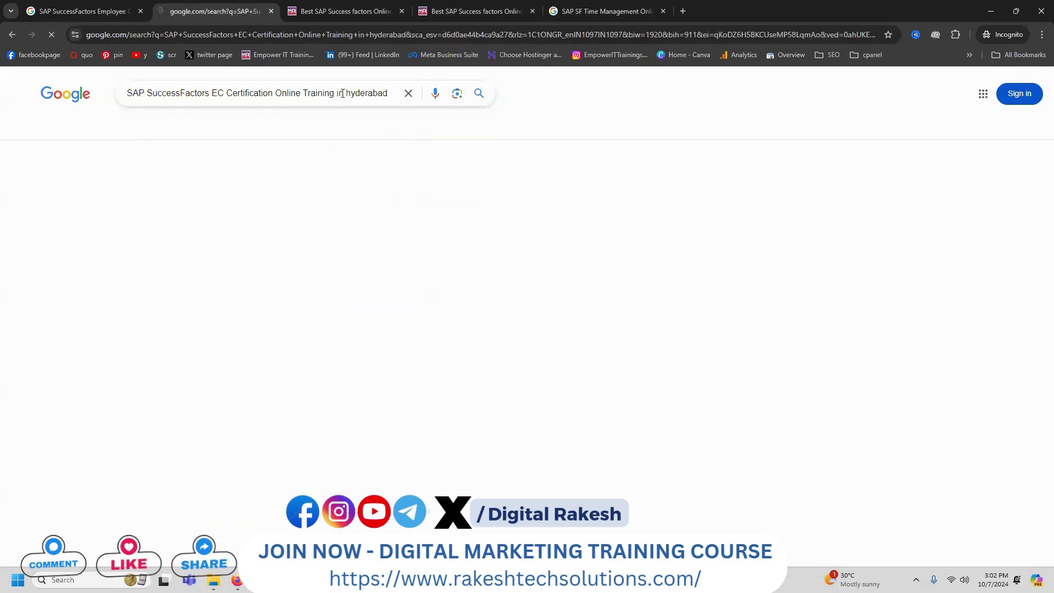
pyautogui.scroll(-15, 461, 176)
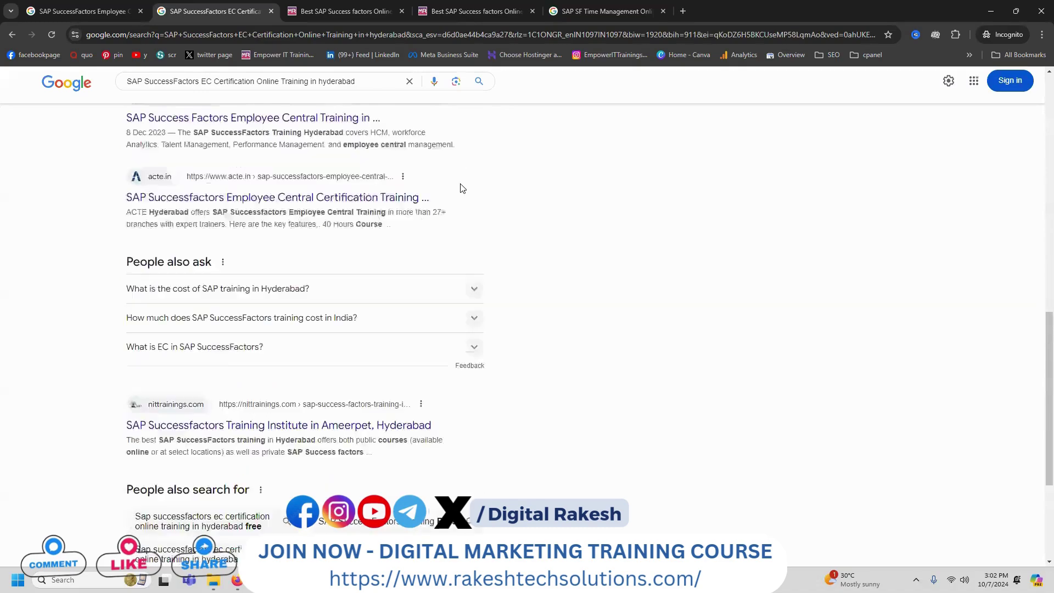
pyautogui.scroll(-4, 462, 188)
pyautogui.click(255, 481)
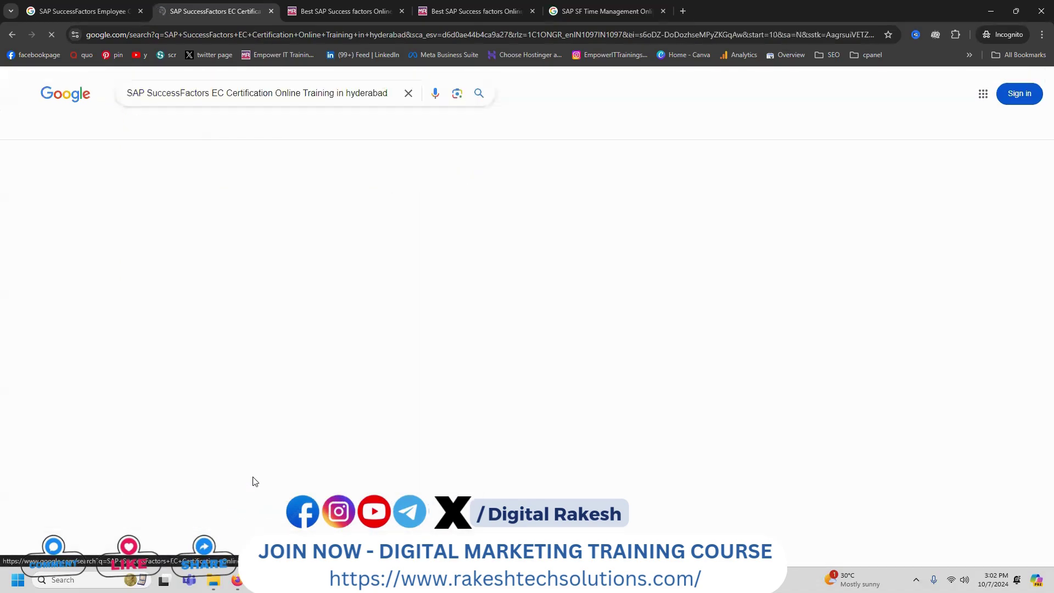
pyautogui.scroll(-10, 333, 331)
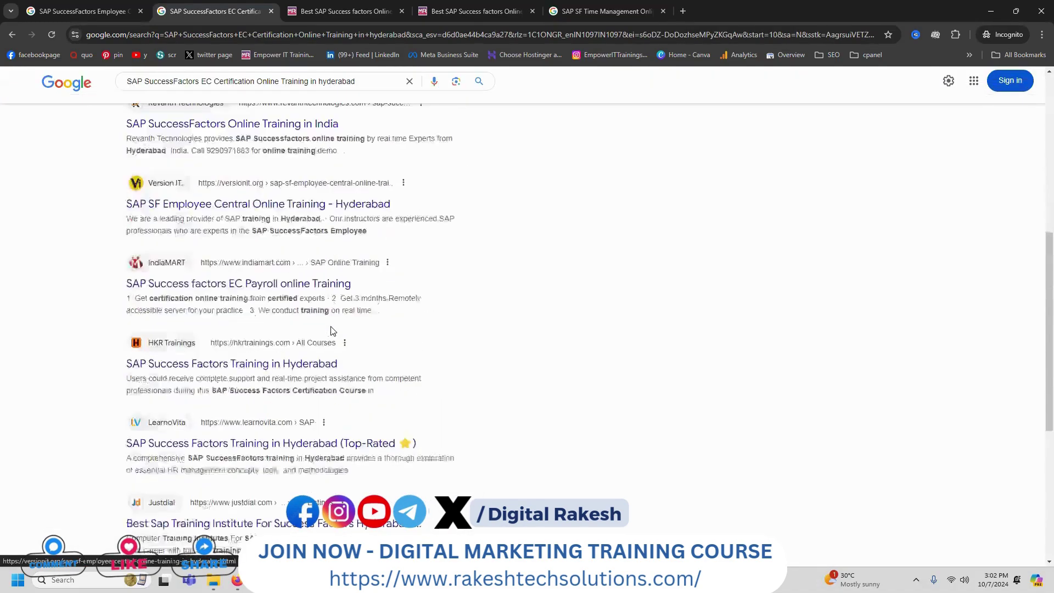
pyautogui.scroll(7, 333, 331)
pyautogui.scroll(-10, 332, 328)
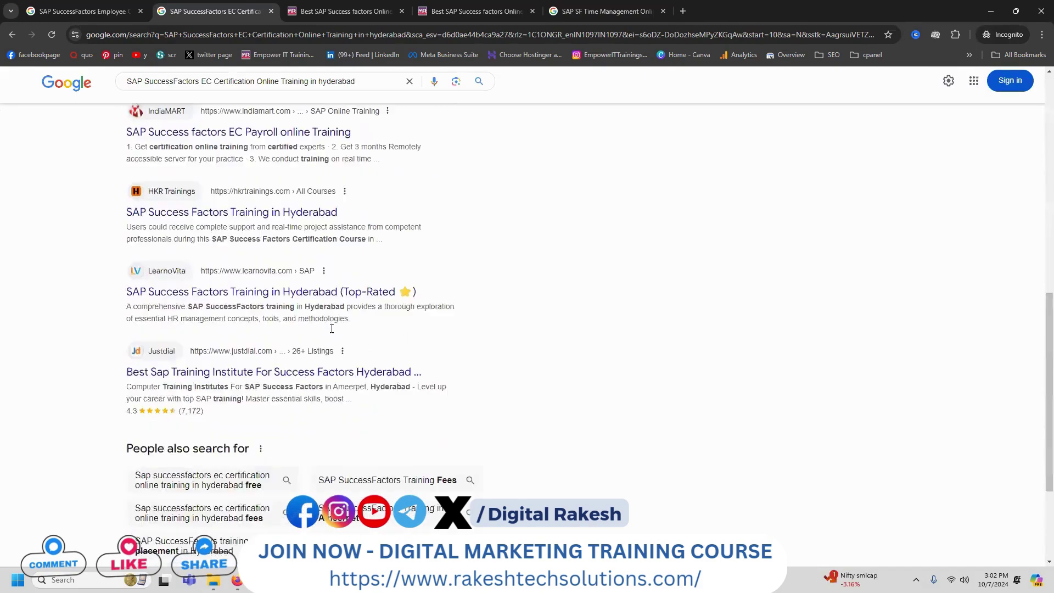
pyautogui.scroll(-3, 332, 328)
# Check results pages 3 and 4, then select 'hyderabad' in the query
pyautogui.click(281, 481)
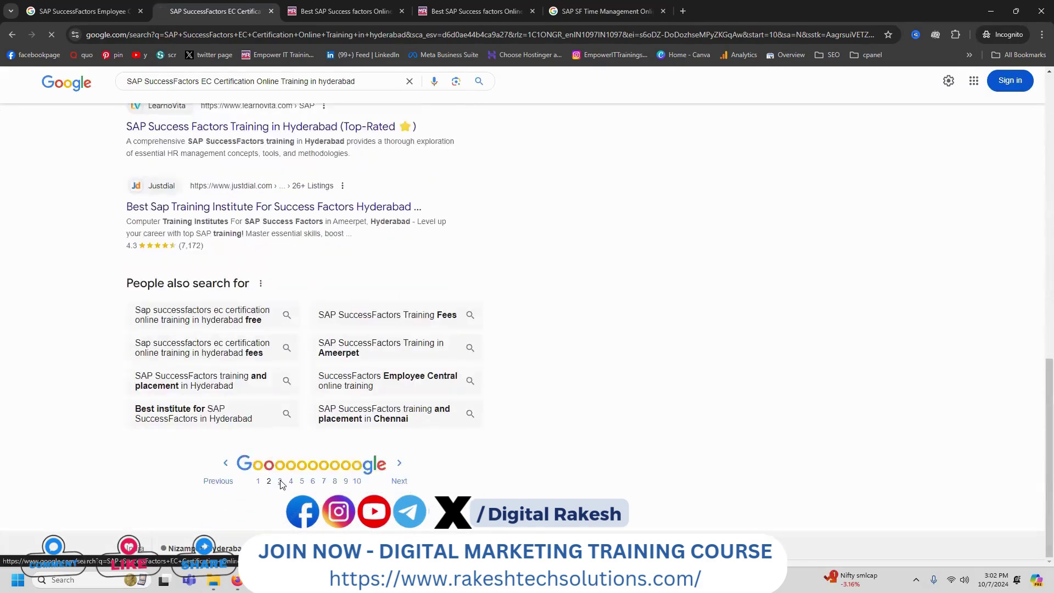
pyautogui.scroll(-5, 483, 266)
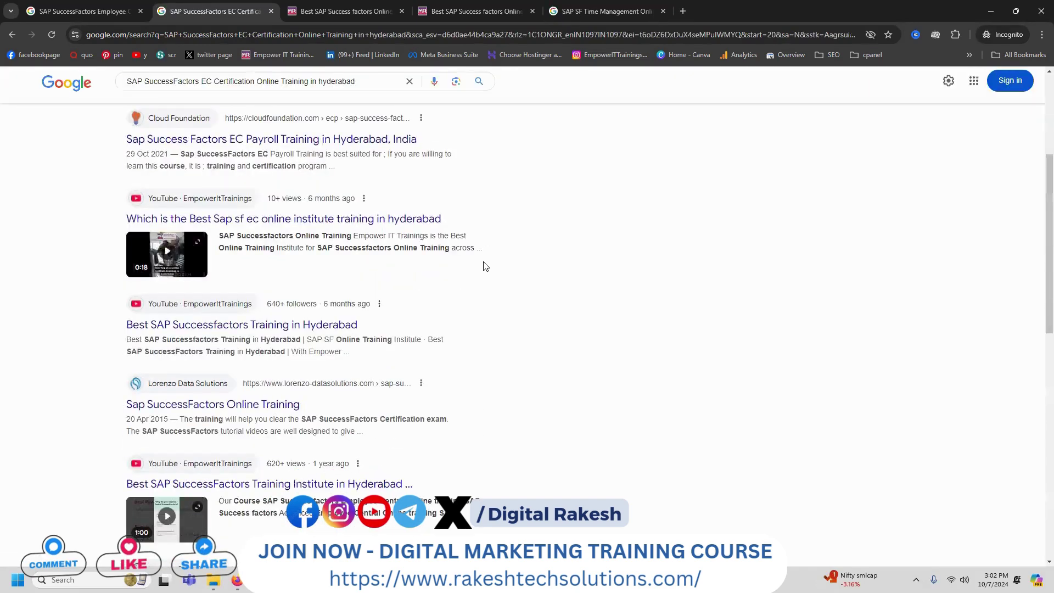
pyautogui.scroll(-7, 484, 266)
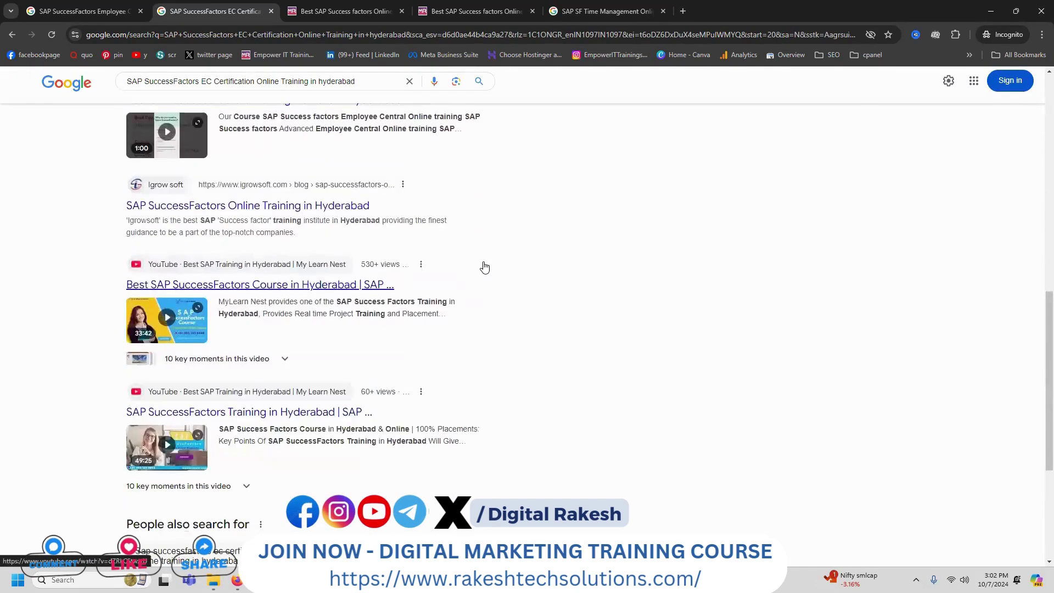
pyautogui.scroll(-4, 485, 268)
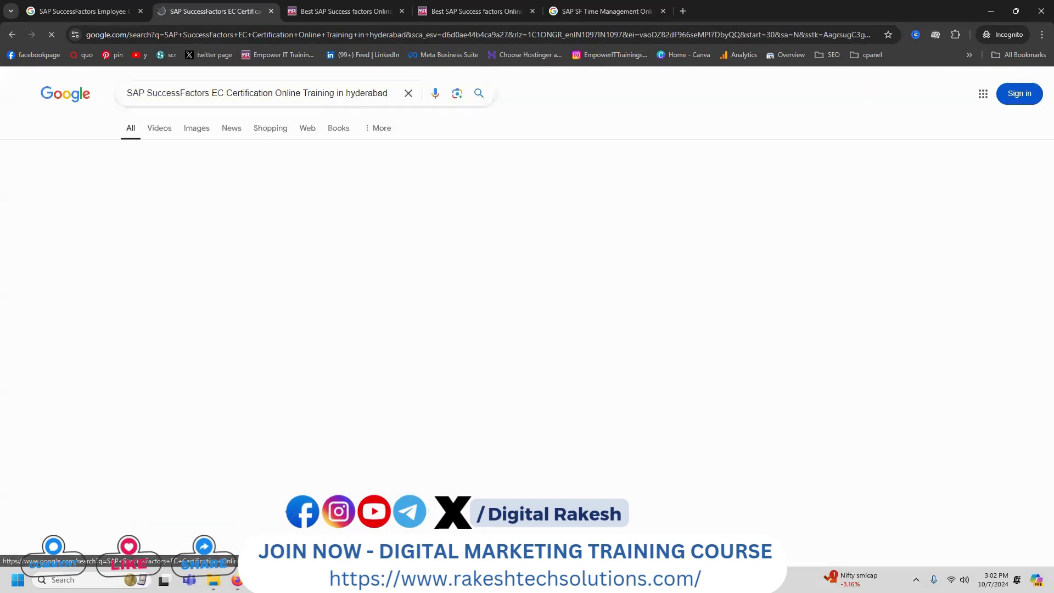
pyautogui.scroll(-3, 578, 267)
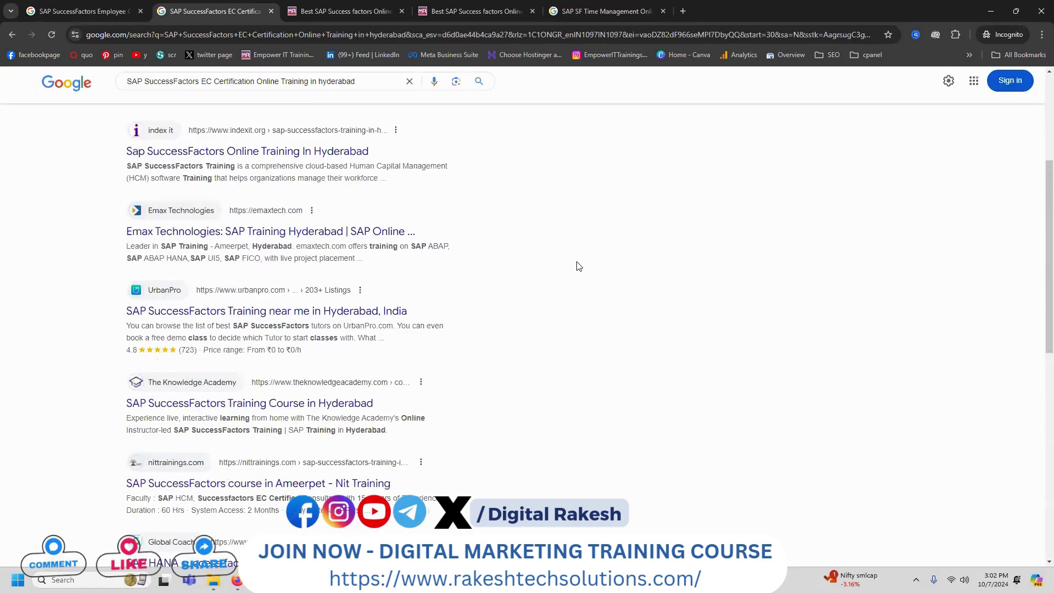
pyautogui.scroll(-10, 579, 267)
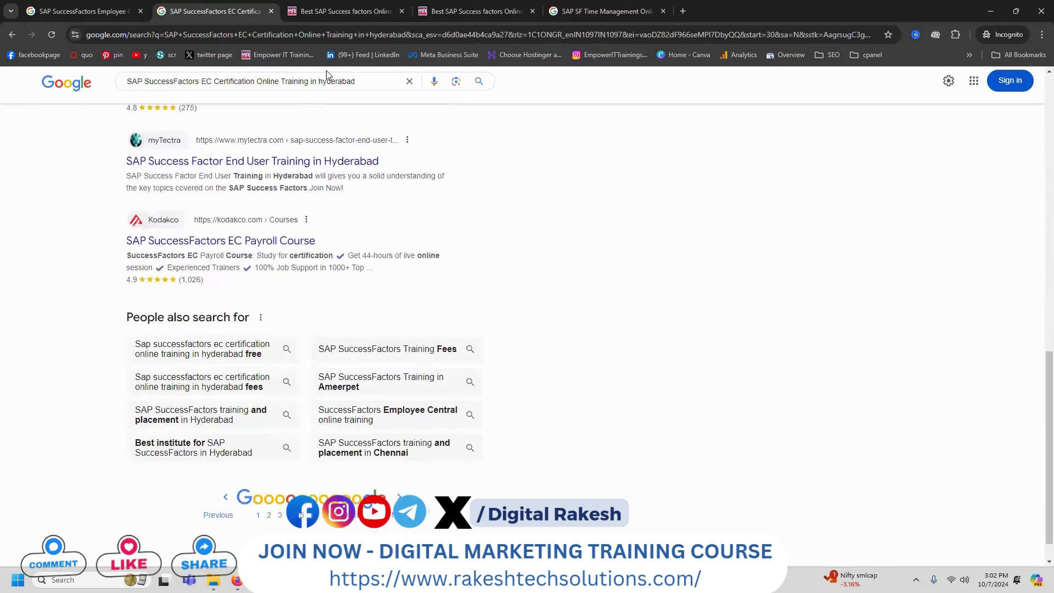
pyautogui.click(328, 77)
pyautogui.doubleClick(333, 81)
# Search the query with 'usa' and check its second results page
pyautogui.write('usa')
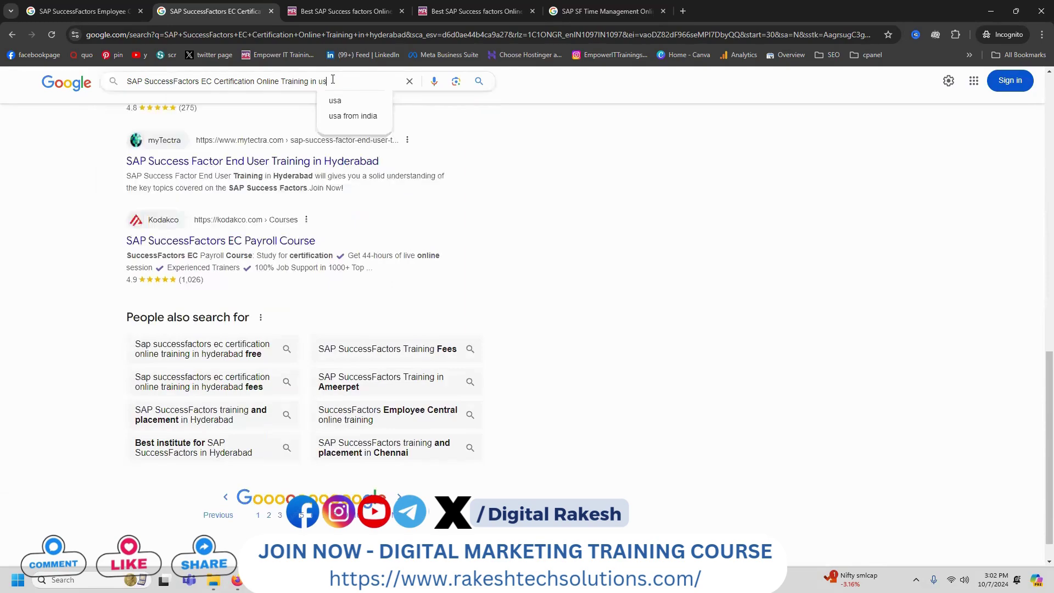
pyautogui.press('Return')
pyautogui.scroll(-15, 370, 188)
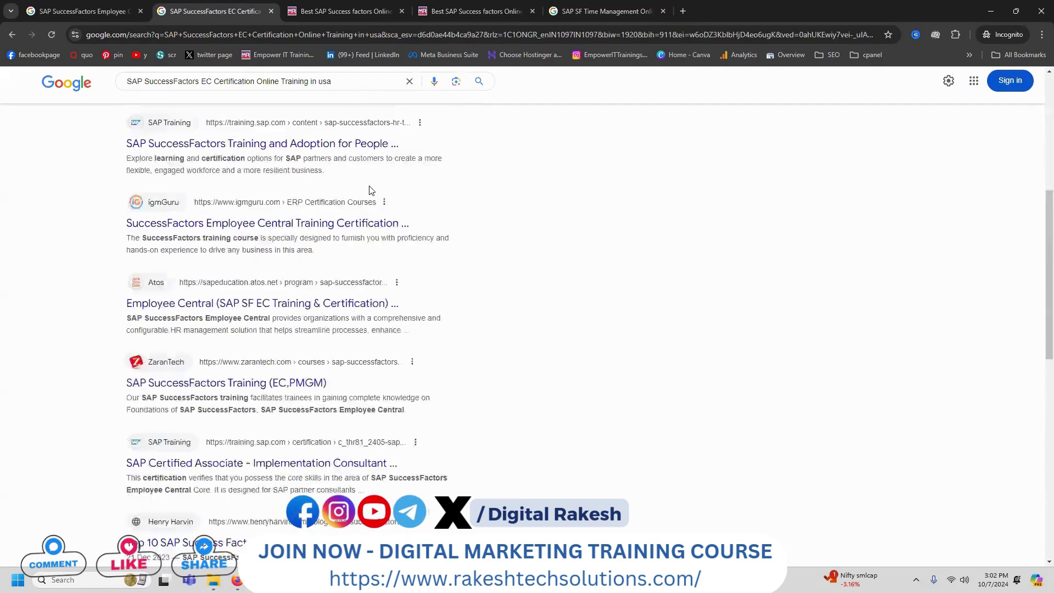
pyautogui.scroll(-5, 369, 186)
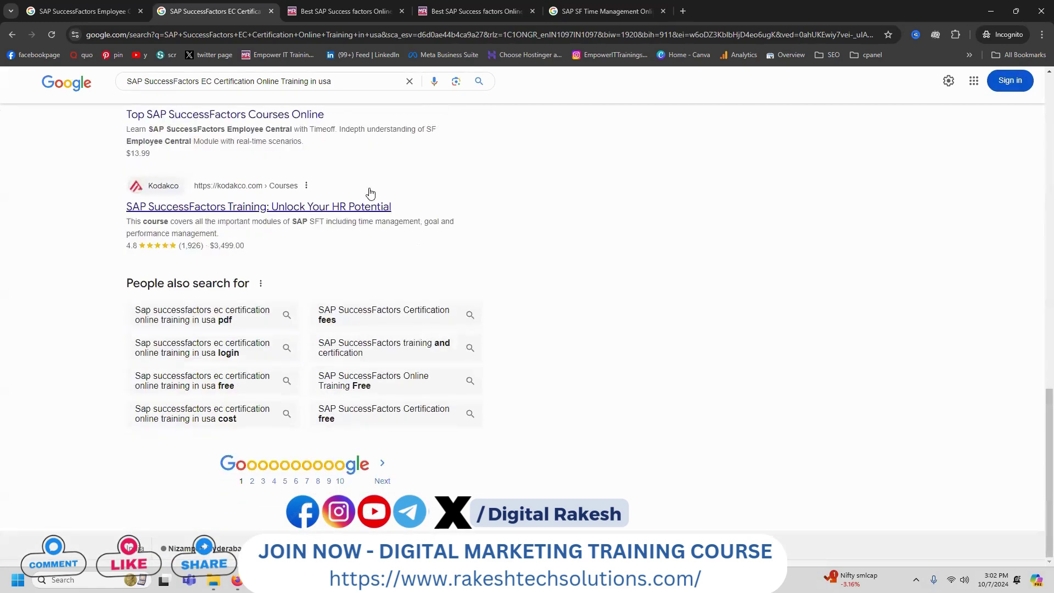
pyautogui.click(250, 480)
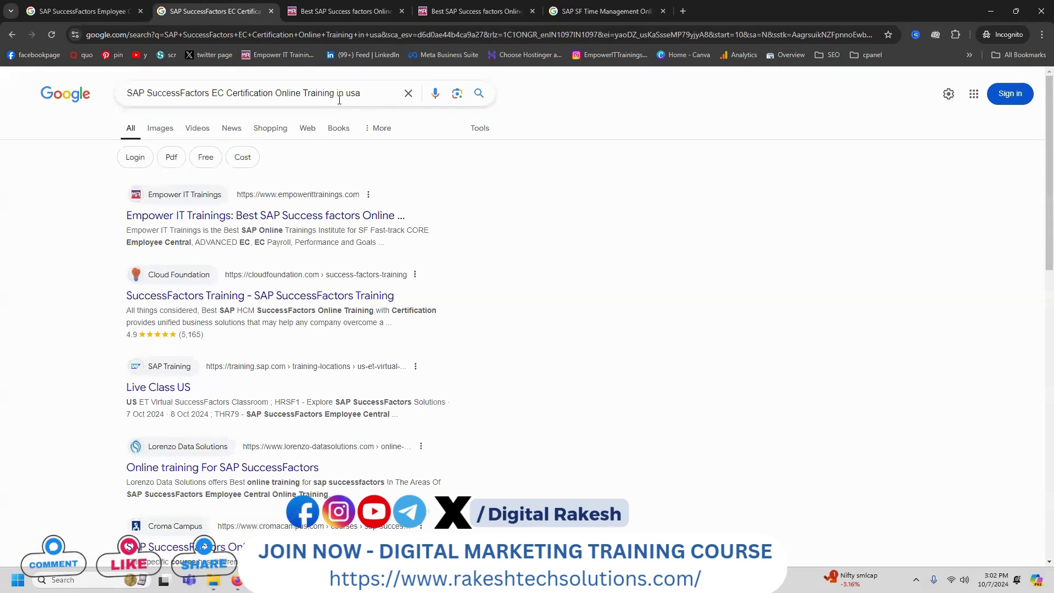
# Rerun the query with 'Hyderabad' and select the full query for the keyword list
pyautogui.click(351, 96)
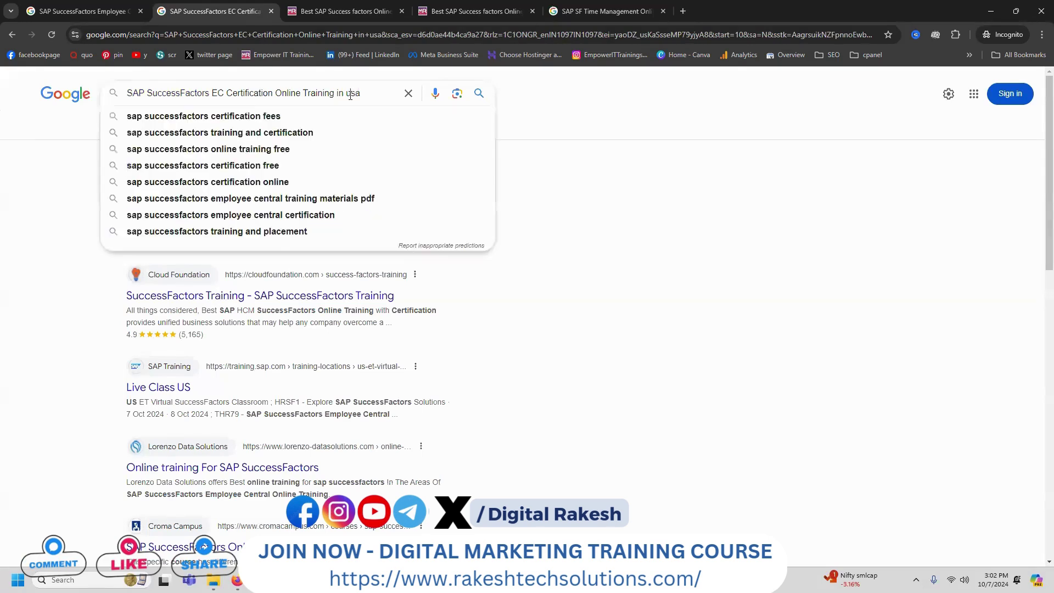
pyautogui.write('Hyderabad')
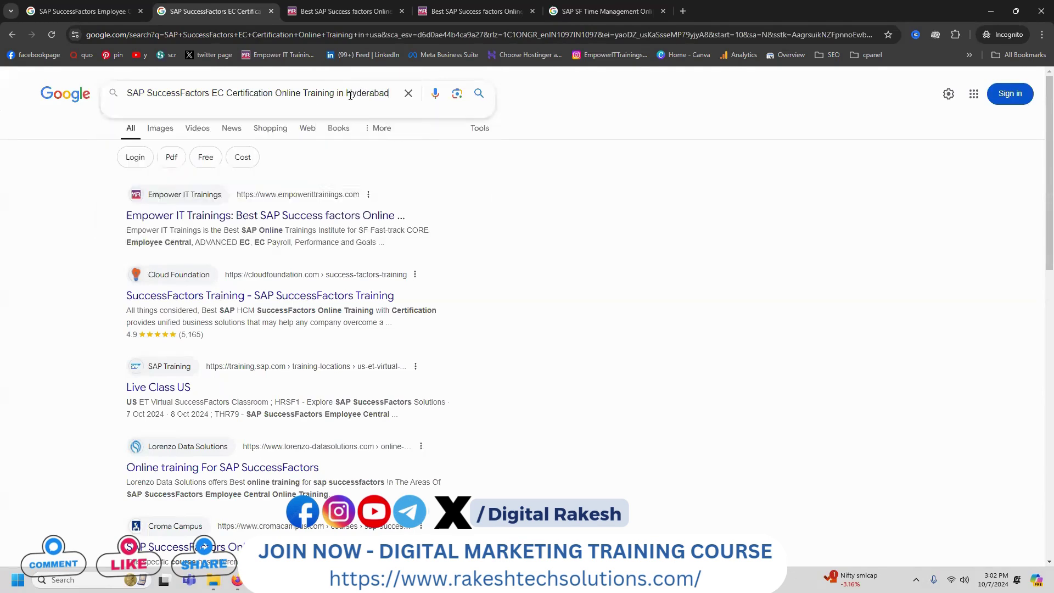
pyautogui.press('Return')
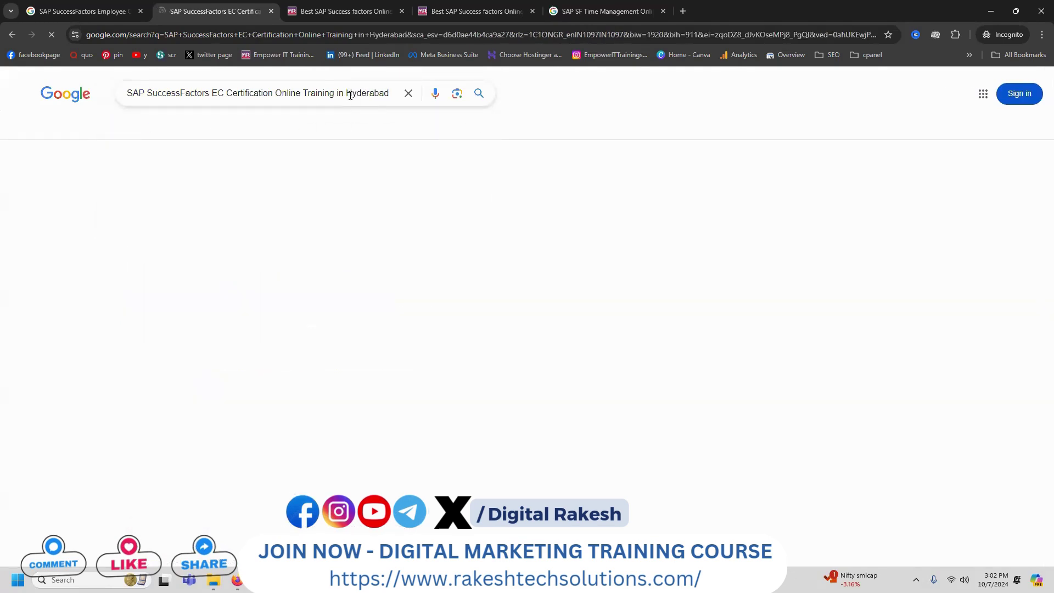
pyautogui.tripleClick(351, 95)
pyautogui.hotkey('ctrl', 'c')
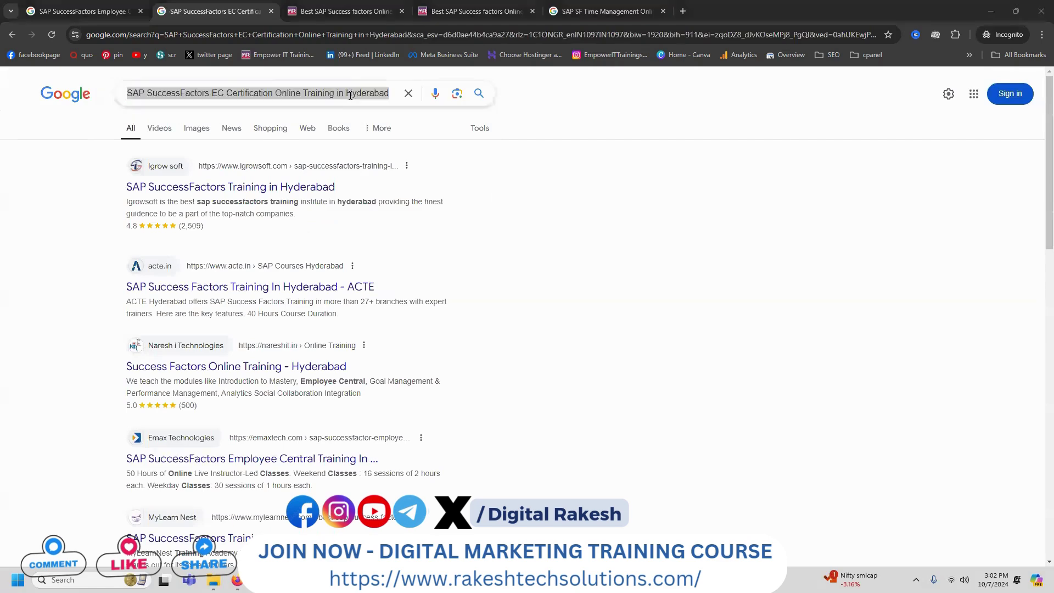
pyautogui.hotkey('alt', 'Tab')
# Paste the EC Certification Hyderabad query into the keyword list on its own line
pyautogui.click(151, 159)
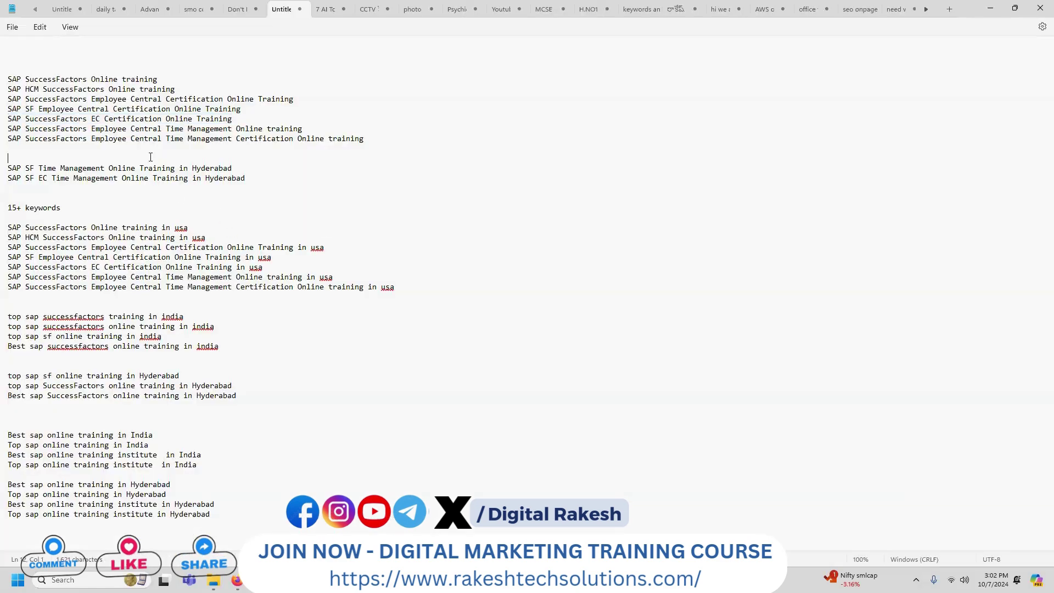
pyautogui.press('Return')
pyautogui.press('Return')
pyautogui.hotkey('ctrl', 'v')
pyautogui.press('Return')
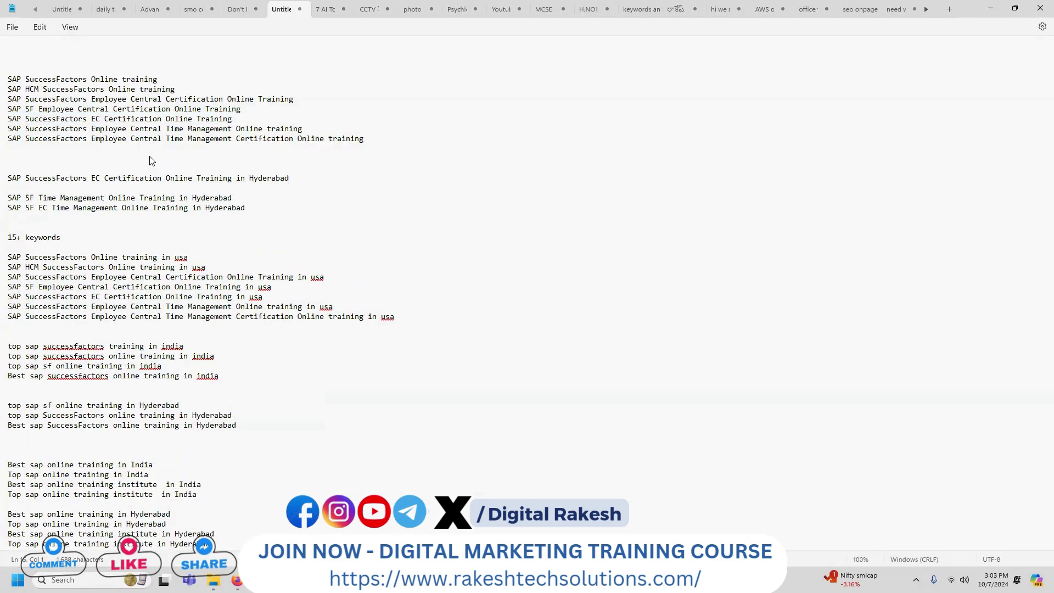
# Select the 'SAP SF Employee Central Certification Online Training' line, then select the start of Google's query
pyautogui.moveTo(247, 110); pyautogui.dragTo(2, 112)
pyautogui.hotkey('ctrl', 'c')
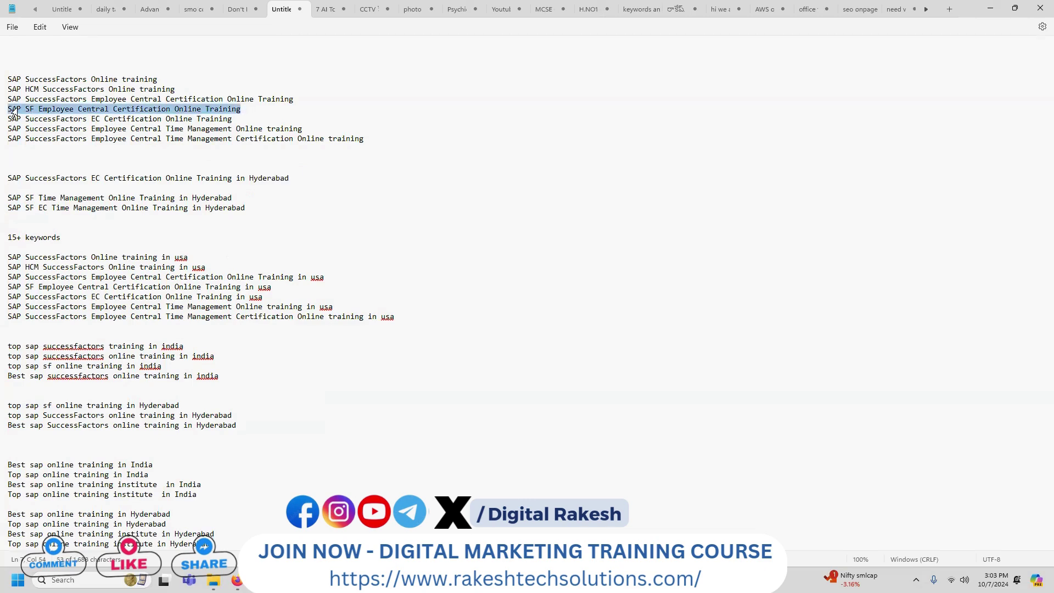
pyautogui.hotkey('alt', 'Tab')
pyautogui.tripleClick(336, 95)
pyautogui.click(336, 94)
pyautogui.moveTo(336, 95); pyautogui.dragTo(101, 105)
# Search Google for 'SAP SF Employee Central Certification Online Training in Hyderabad'
pyautogui.hotkey('ctrl', 'v')
pyautogui.hotkey('ctrl', 'f')
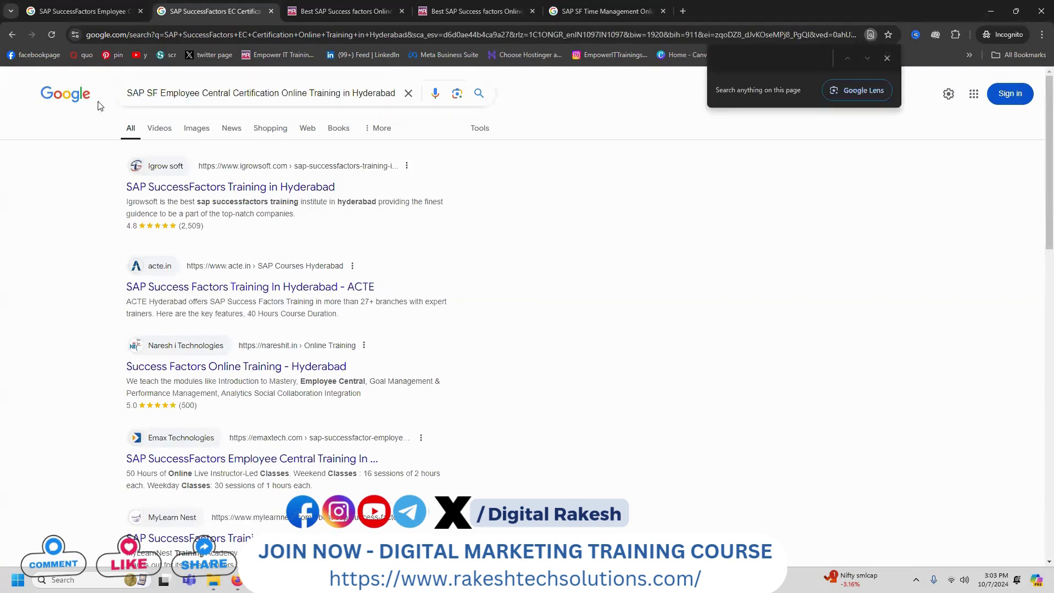
pyautogui.click(328, 103)
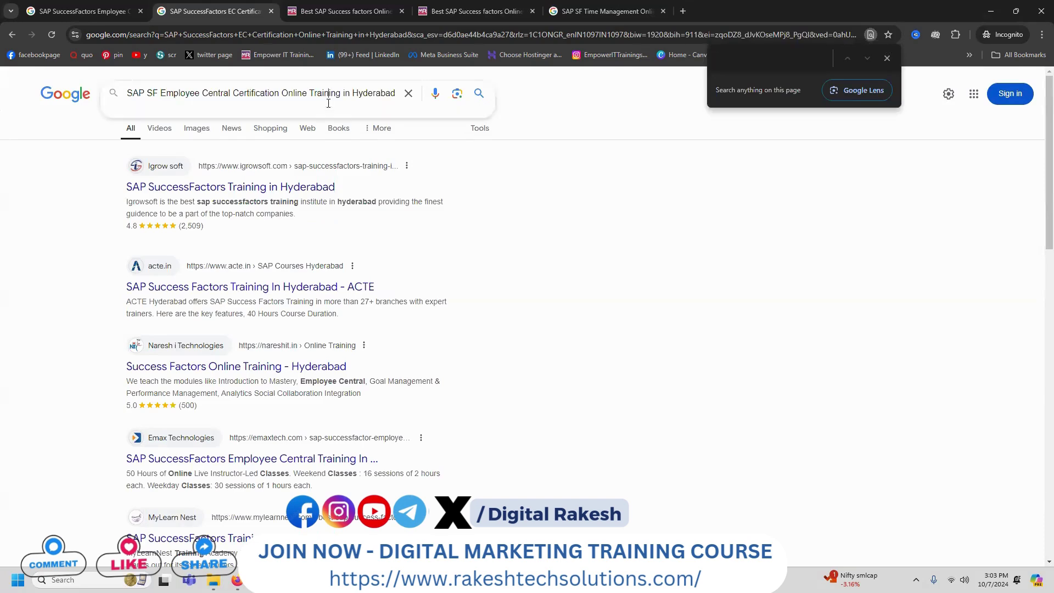
pyautogui.moveTo(341, 93); pyautogui.dragTo(111, 99)
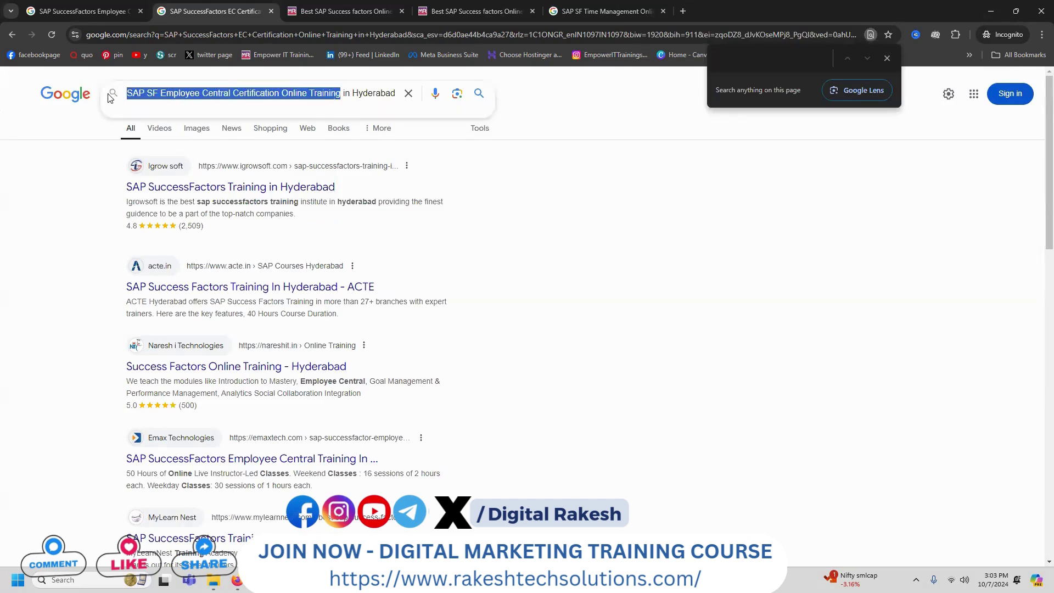
pyautogui.press('Return')
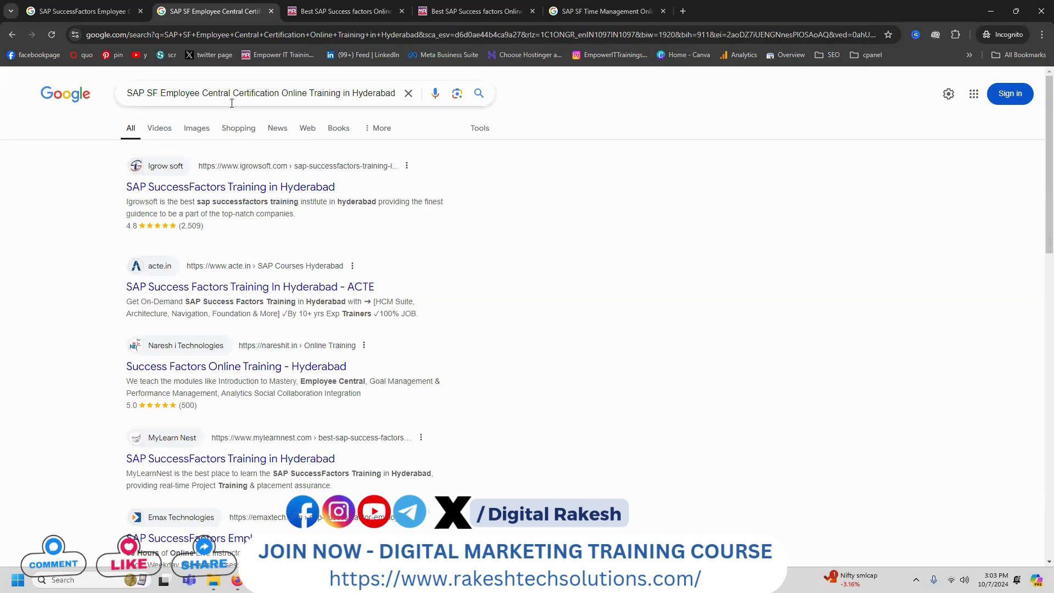
pyautogui.hotkey('alt', 'Tab')
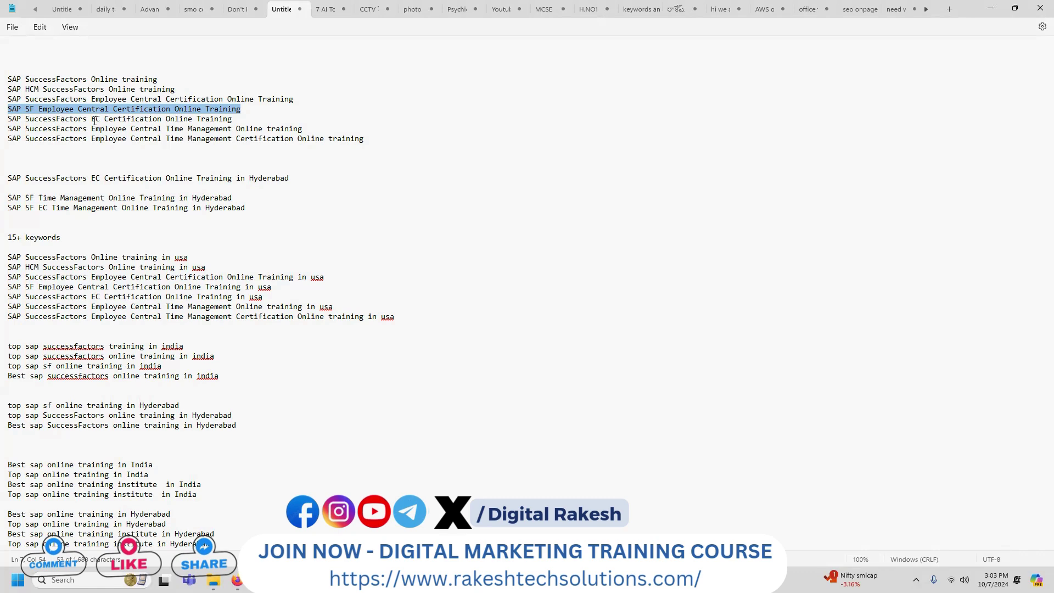
# Scan the Employee Central Hyderabad results on pages 1 to 3 for Empower IT Trainings
pyautogui.hotkey('alt', 'Tab')
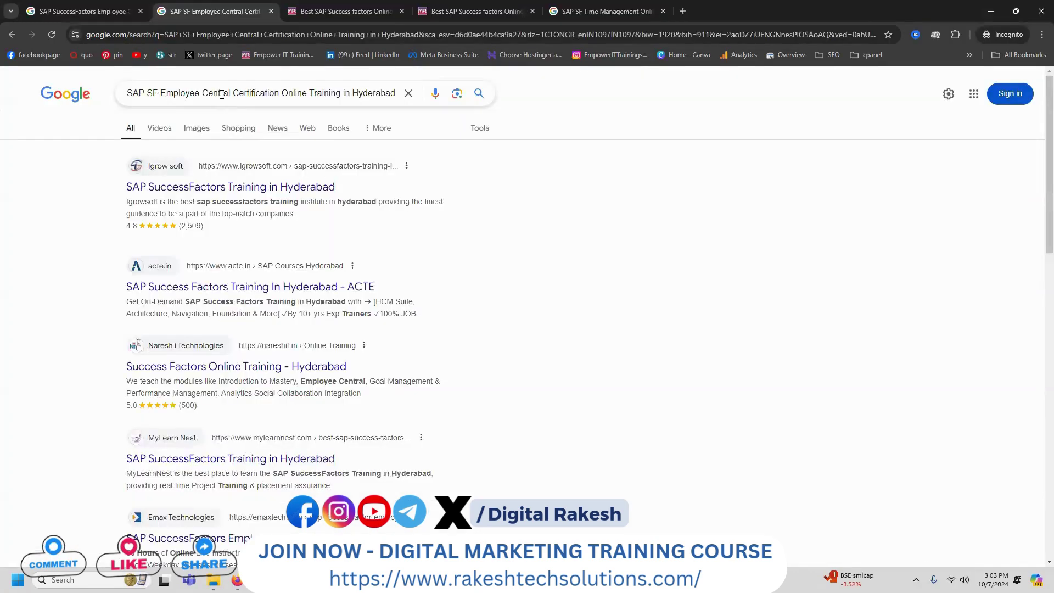
pyautogui.scroll(-12, 115, 170)
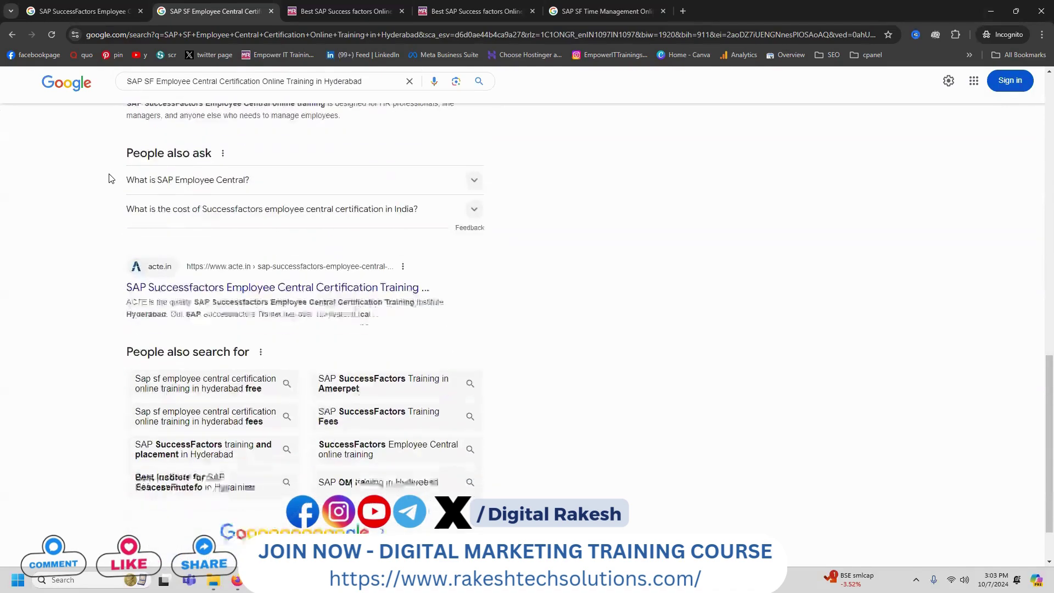
pyautogui.scroll(-1, 109, 178)
pyautogui.click(264, 456)
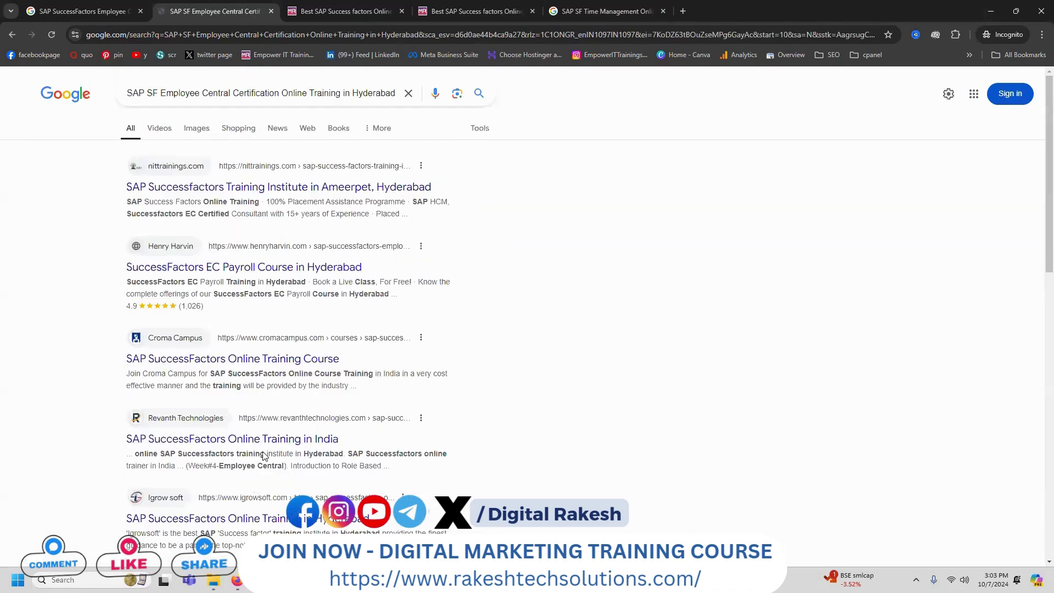
pyautogui.scroll(-15, 264, 456)
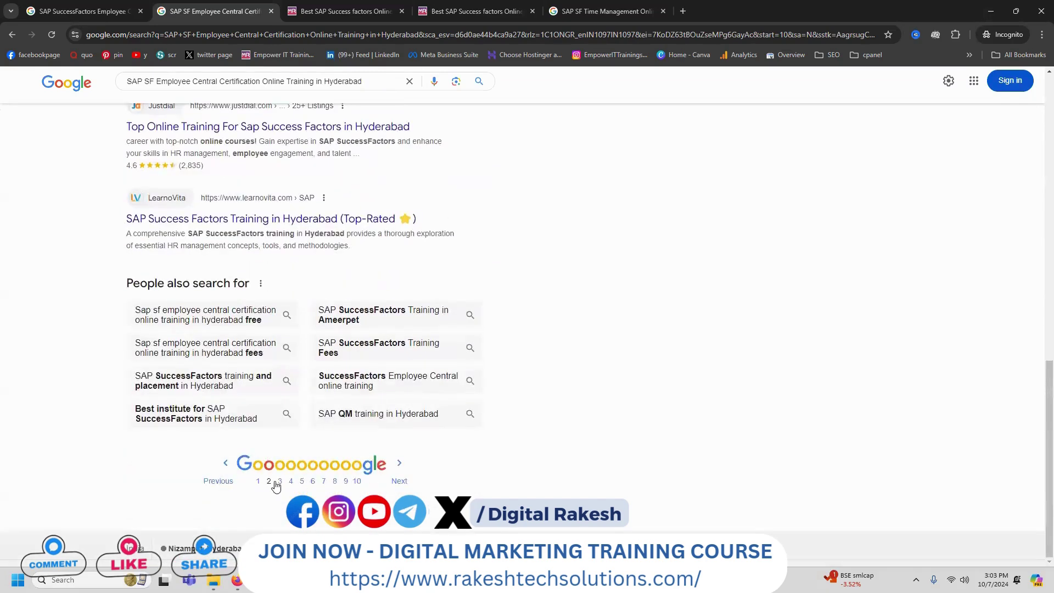
pyautogui.click(277, 483)
pyautogui.scroll(-15, 302, 386)
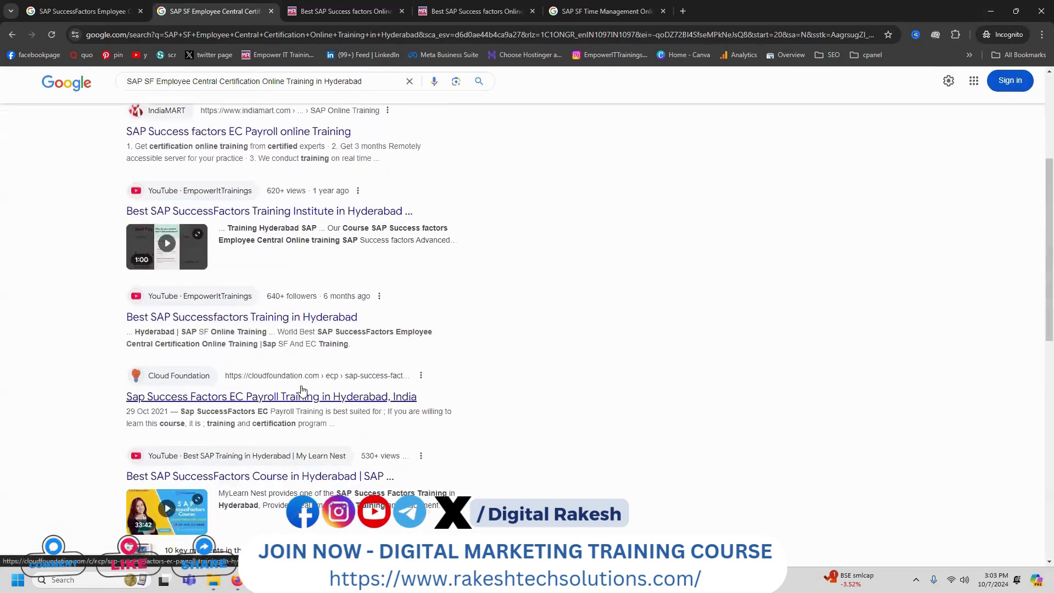
pyautogui.doubleClick(343, 83)
# Remove 'in Hyderabad' from the query and page through the results looking for Empower IT Trainings
pyautogui.press('BackSpace')
pyautogui.press('BackSpace')
pyautogui.press('BackSpace')
pyautogui.press('BackSpace')
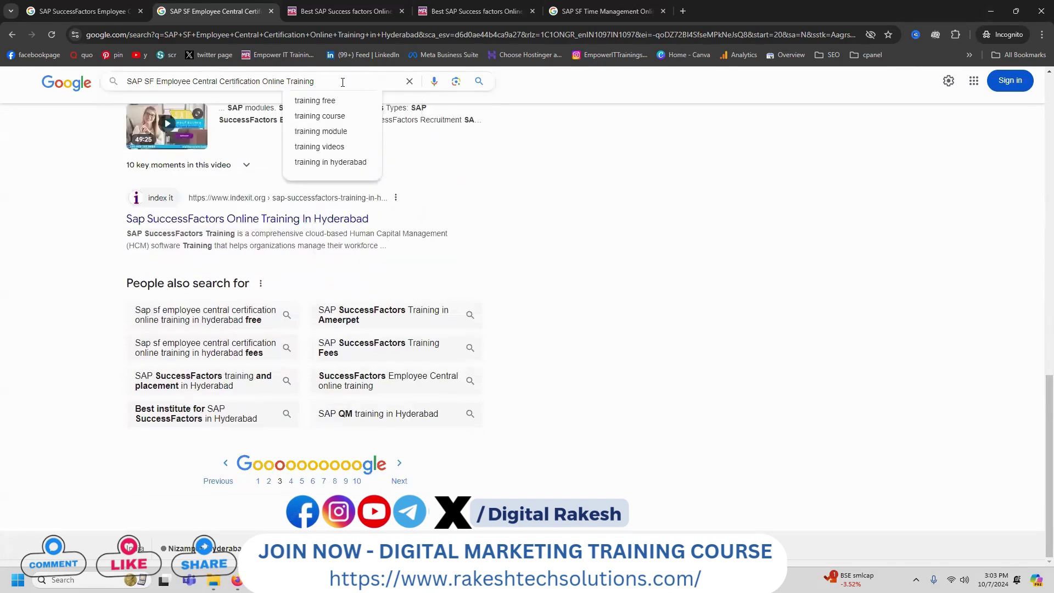
pyautogui.press('Return')
pyautogui.scroll(-15, 442, 210)
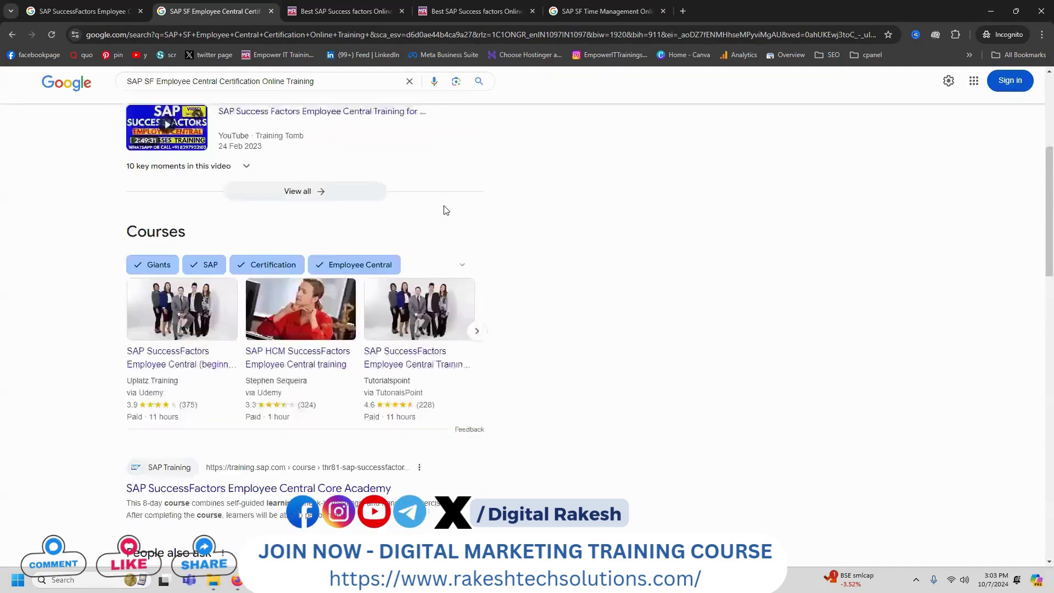
pyautogui.scroll(-7, 414, 271)
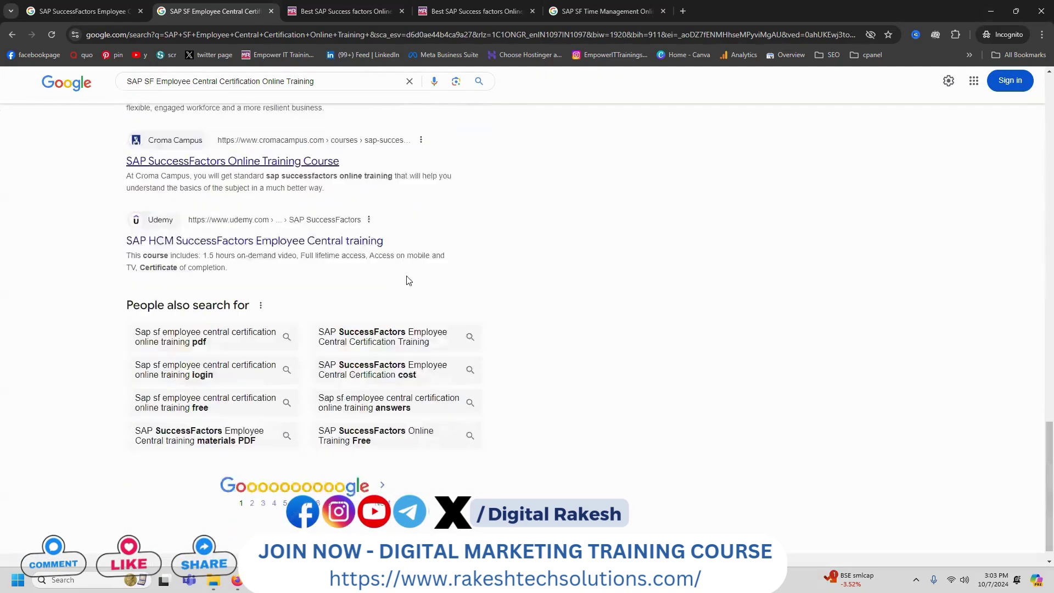
pyautogui.click(255, 480)
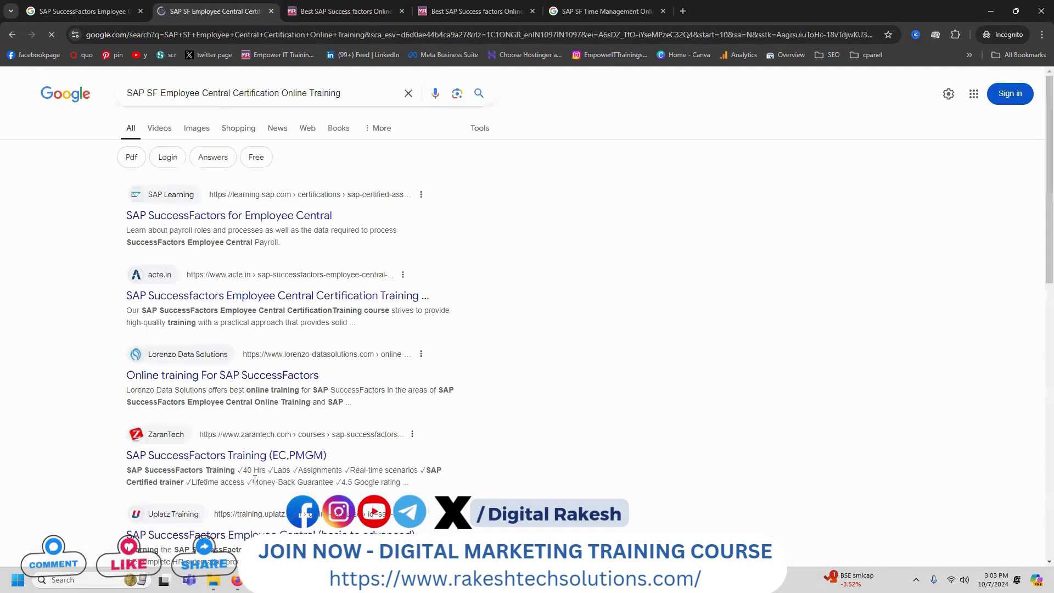
pyautogui.scroll(-9, 433, 277)
pyautogui.scroll(-4, 436, 278)
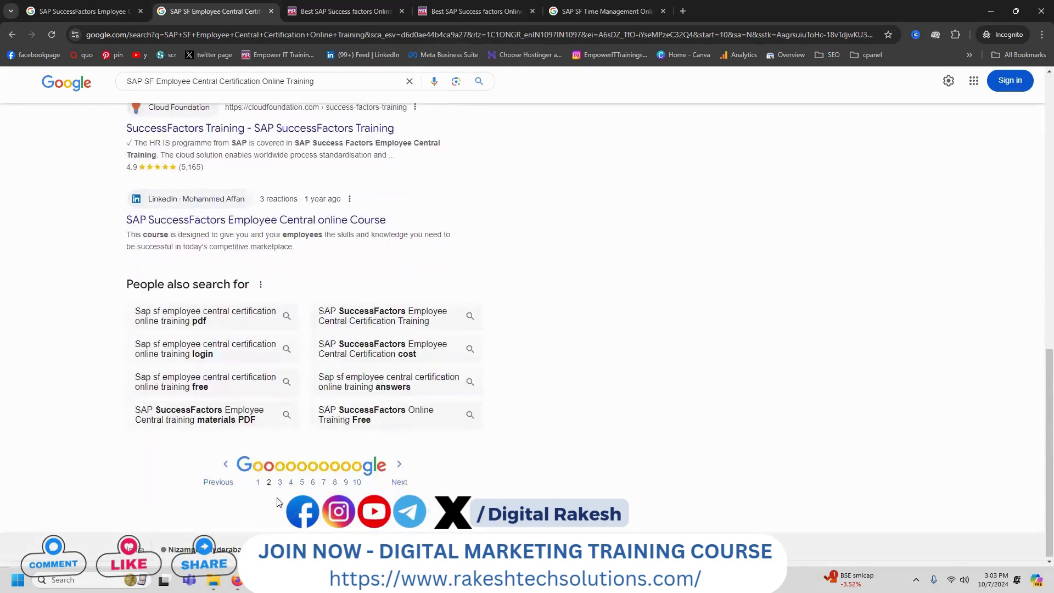
pyautogui.click(278, 482)
pyautogui.scroll(-4, 550, 223)
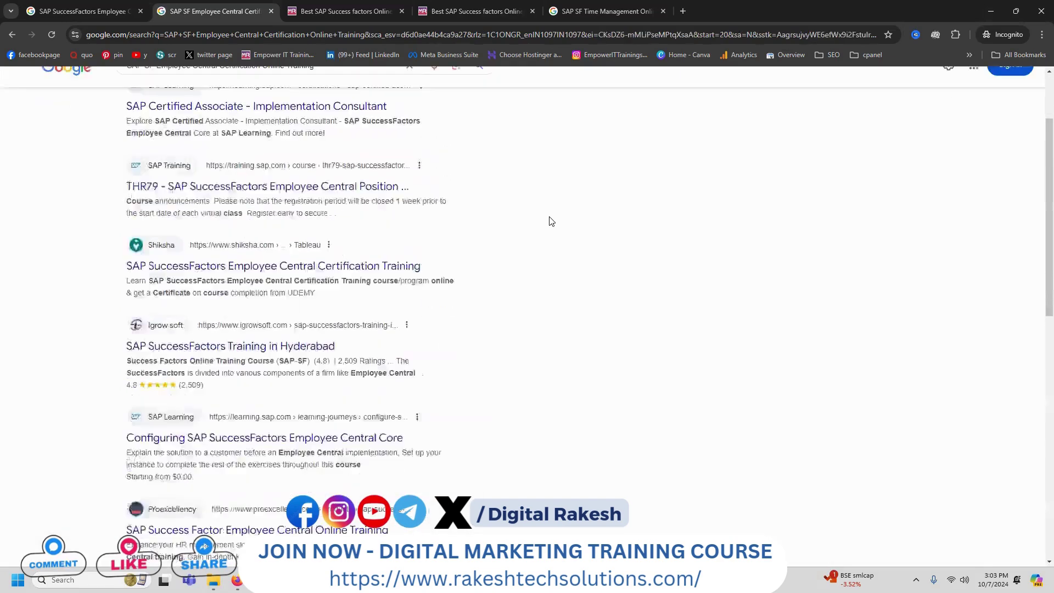
pyautogui.scroll(-9, 551, 222)
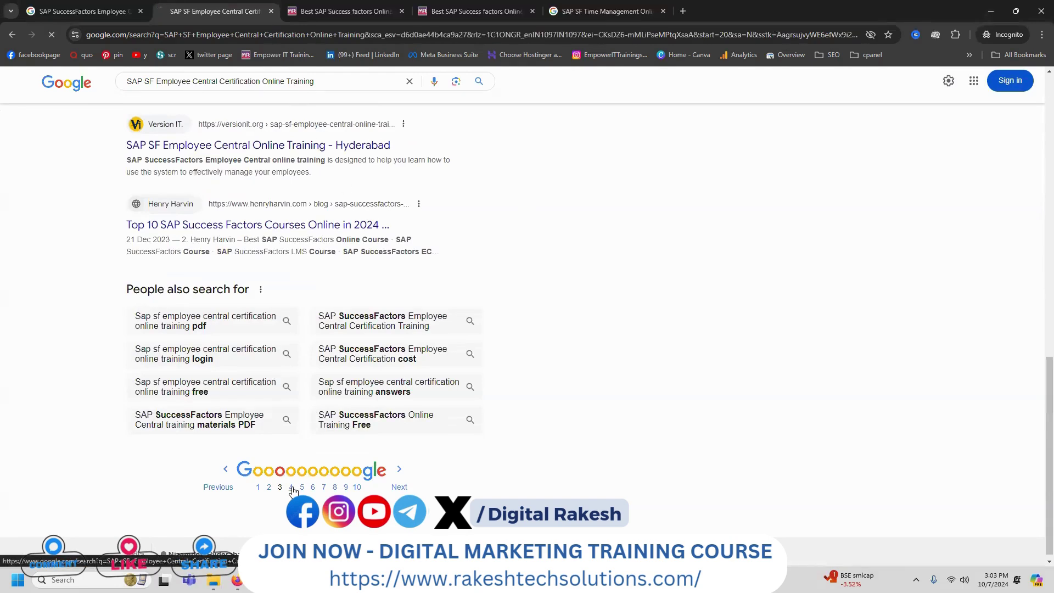
# Open the Empower IT Trainings result in a new tab, view it, and return to the results
pyautogui.middleClick(344, 295)
pyautogui.click(620, 13)
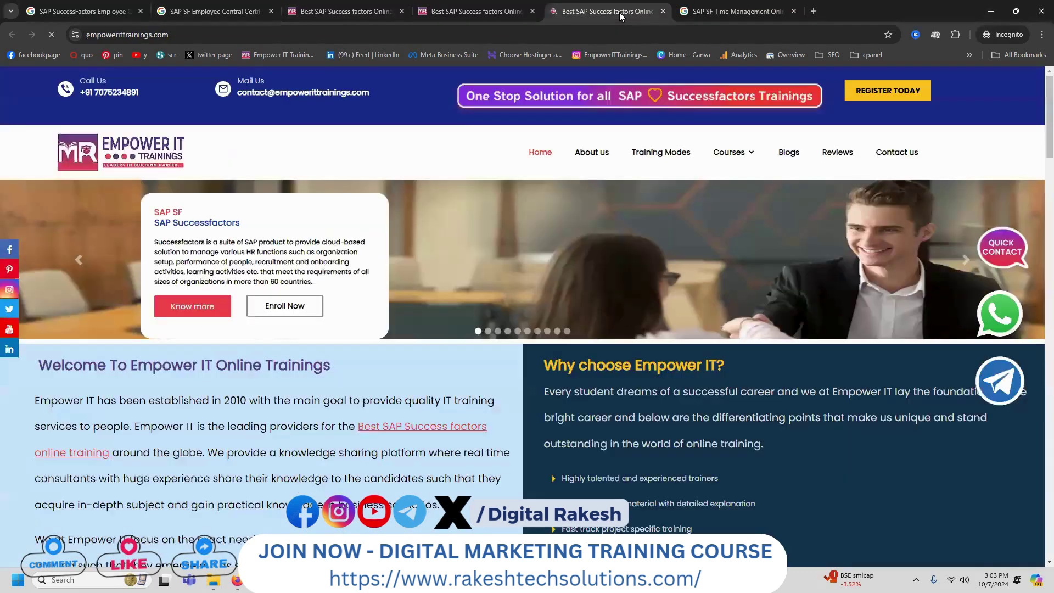
pyautogui.click(215, 11)
pyautogui.click(369, 92)
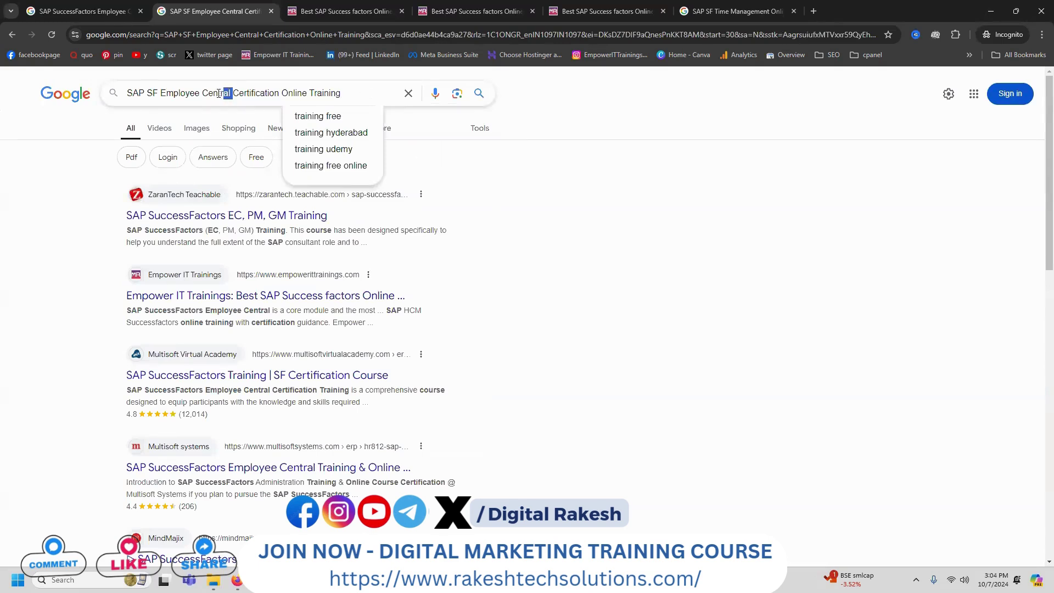
# Change the query to 'SAP SF EC Certification Online Training' and check result pages 1 to 3
pyautogui.moveTo(218, 94); pyautogui.dragTo(156, 96)
pyautogui.write('EC')
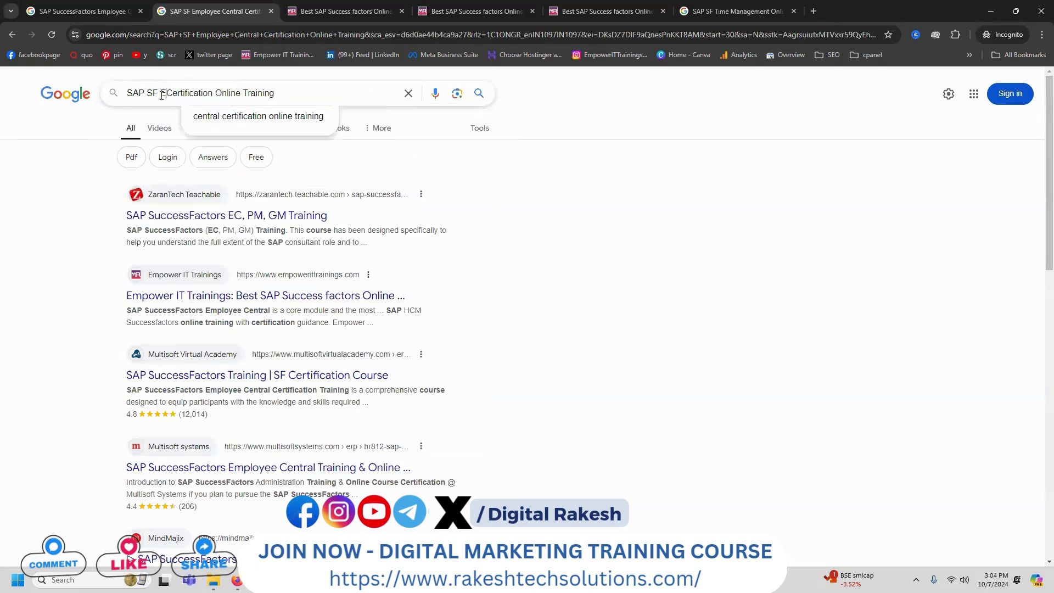
pyautogui.press('Return')
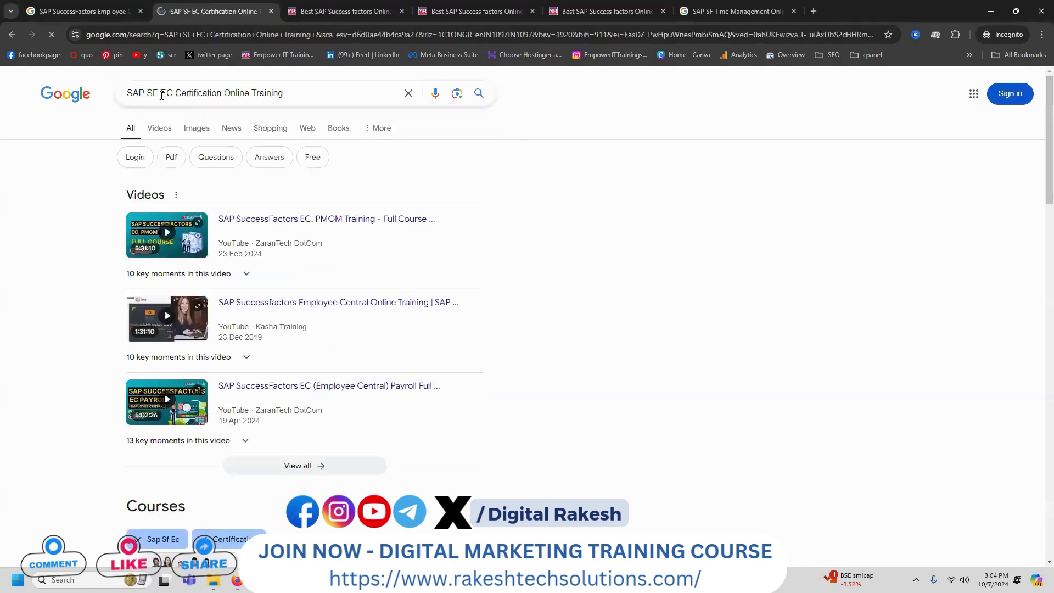
pyautogui.scroll(-5, 55, 220)
pyautogui.scroll(-10, 55, 223)
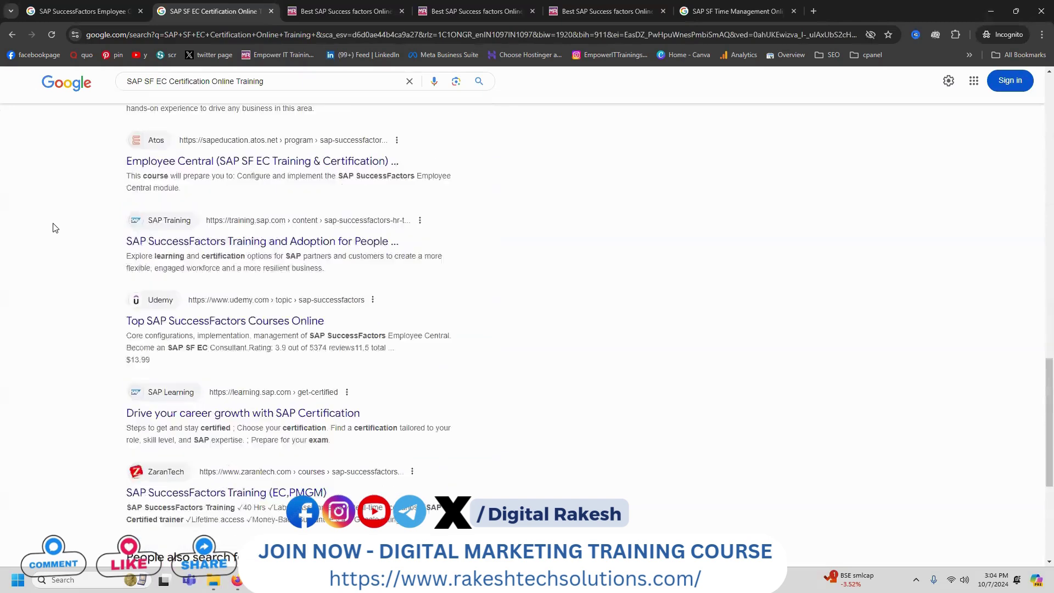
pyautogui.click(252, 482)
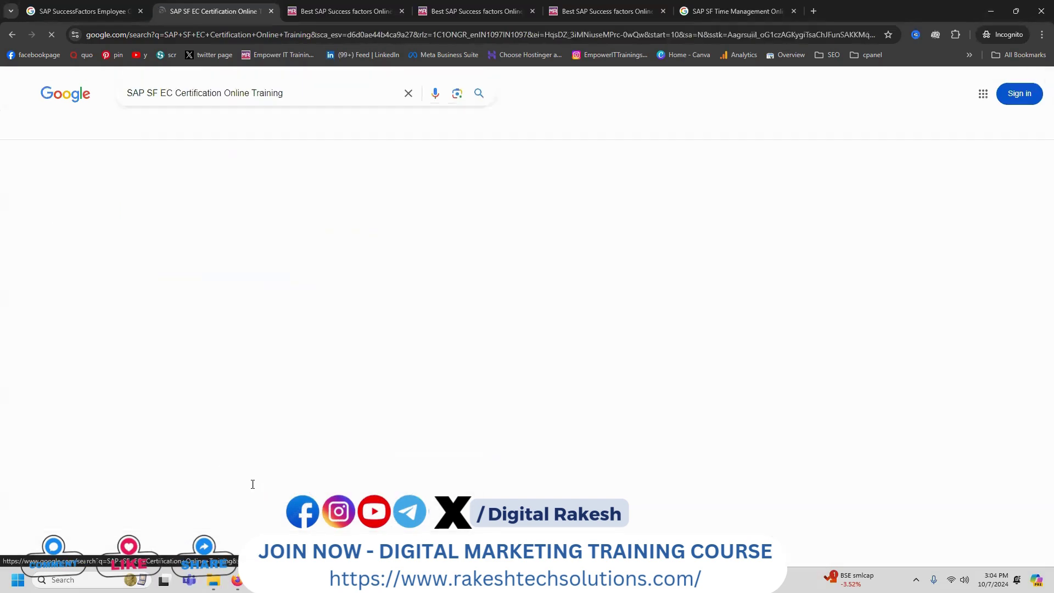
pyautogui.scroll(-5, 253, 484)
pyautogui.scroll(-4, 260, 427)
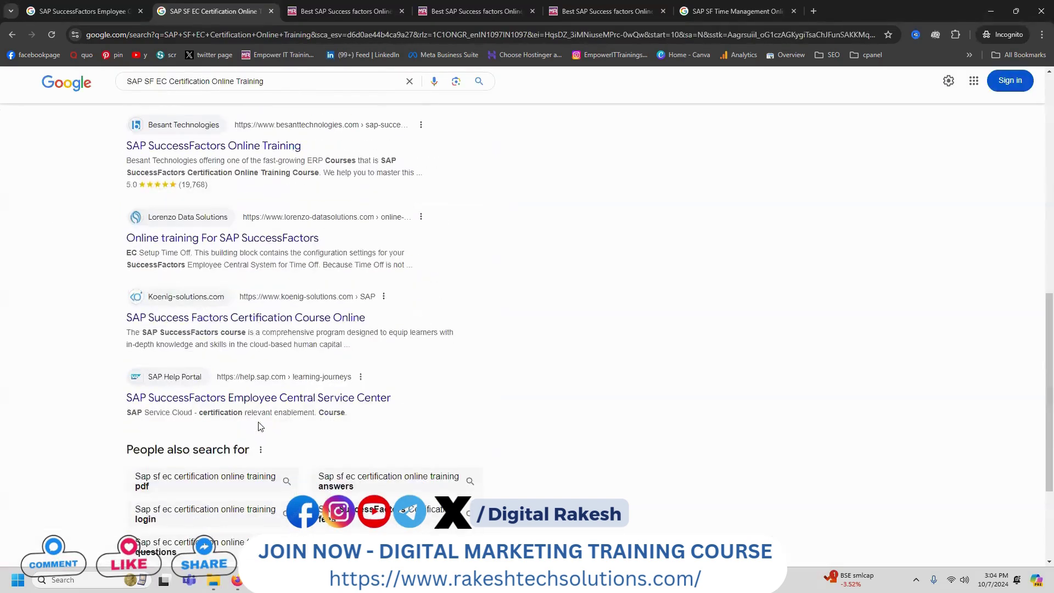
pyautogui.scroll(-3, 260, 428)
pyautogui.click(281, 483)
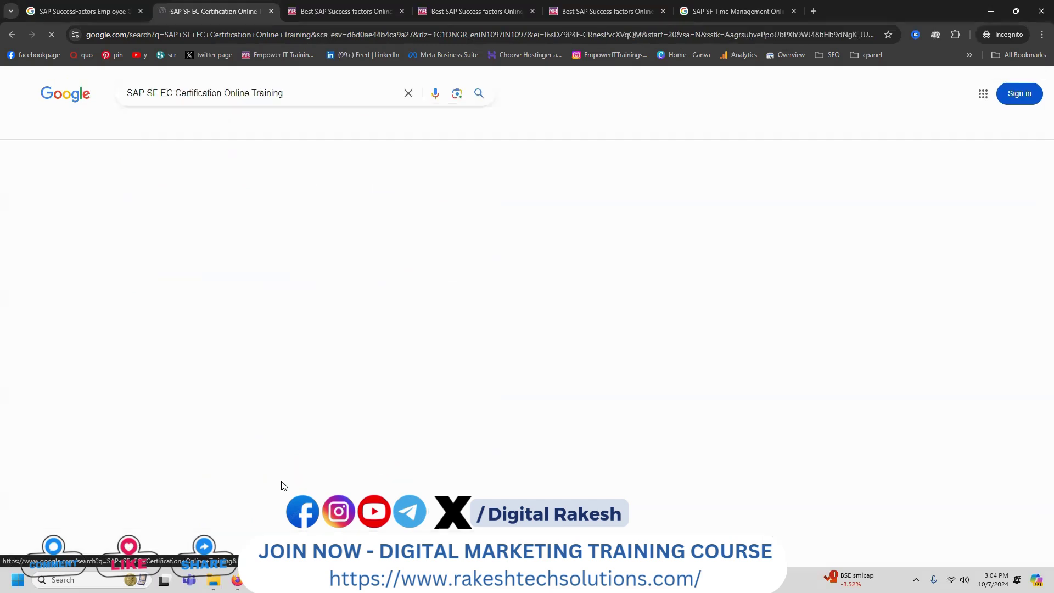
# Check result pages 4 and 5, then select the whole query for the keyword list
pyautogui.scroll(-4, 396, 200)
pyautogui.scroll(-8, 393, 209)
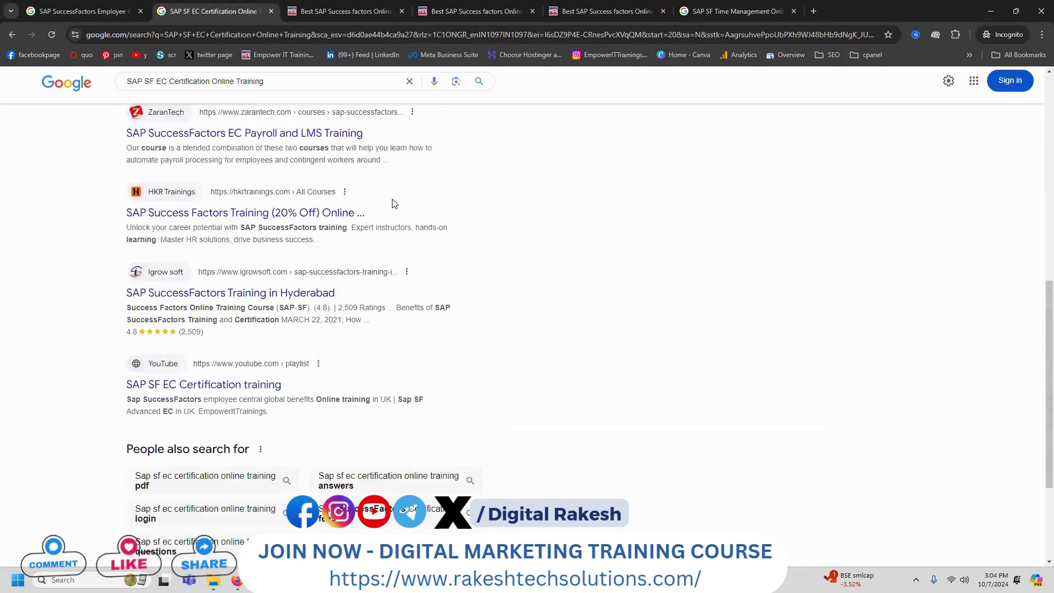
pyautogui.click(291, 483)
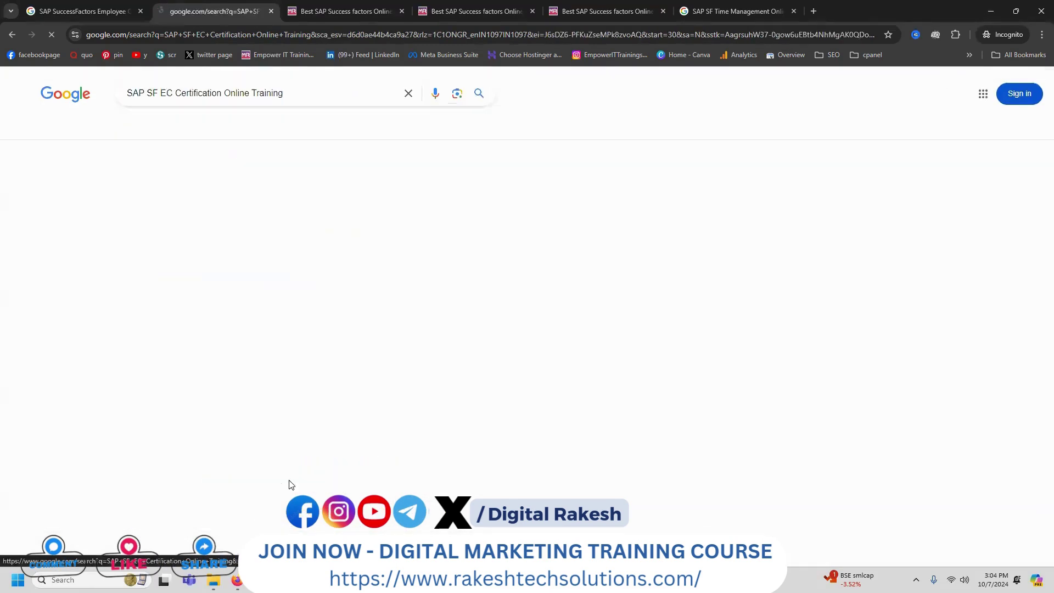
pyautogui.scroll(-4, 388, 230)
pyautogui.scroll(-11, 389, 229)
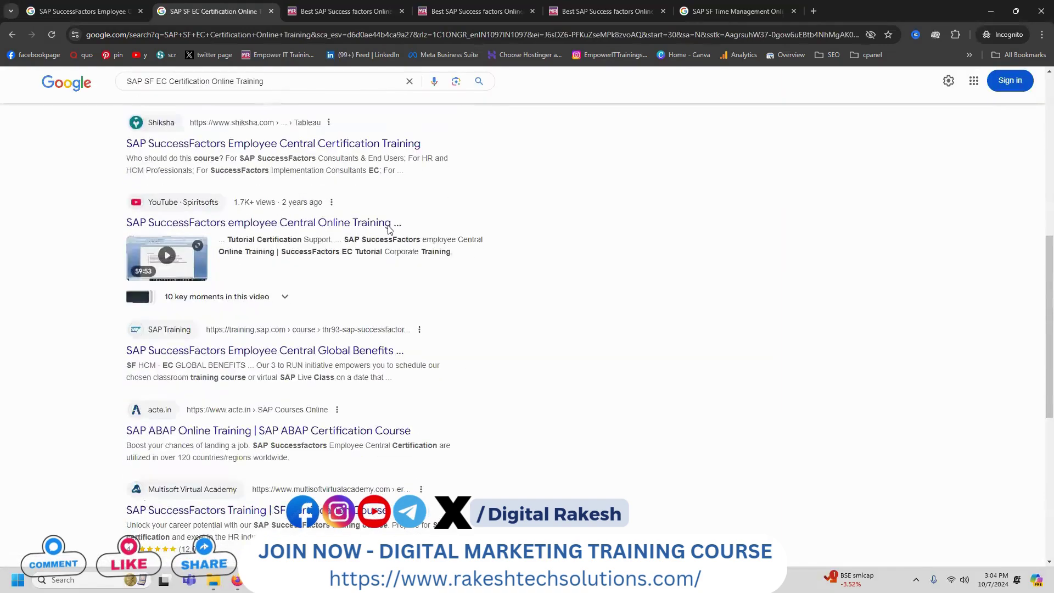
pyautogui.click(307, 480)
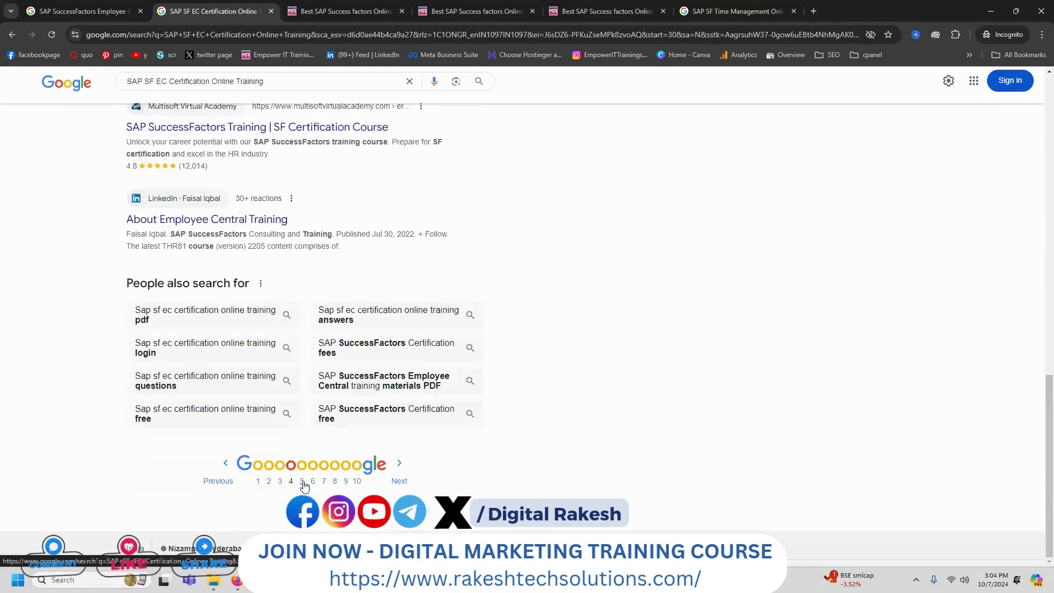
pyautogui.scroll(-4, 485, 292)
pyautogui.scroll(-10, 485, 292)
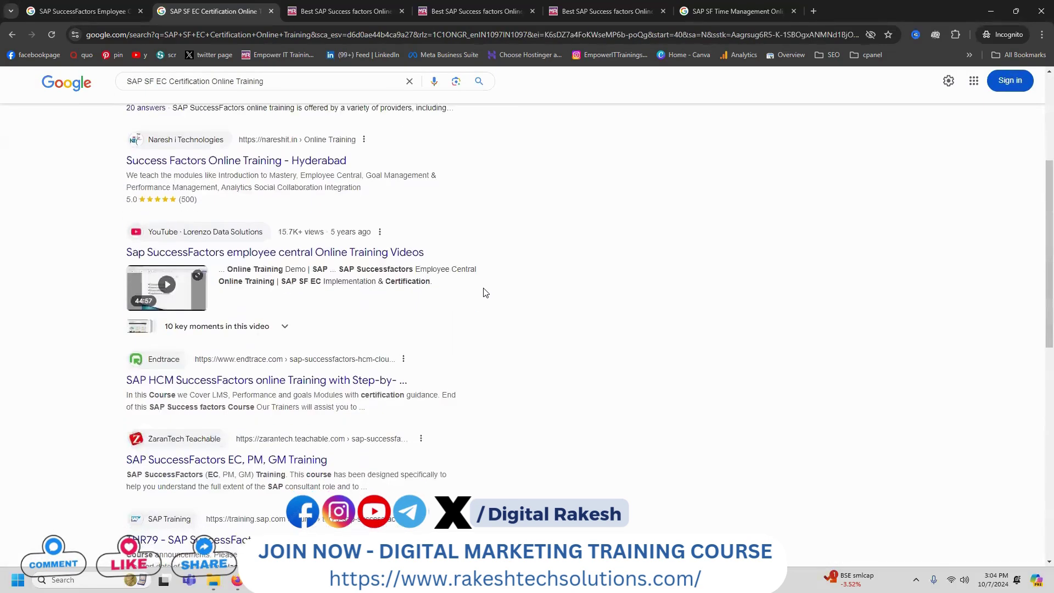
pyautogui.tripleClick(232, 81)
pyautogui.hotkey('ctrl', 'c')
pyautogui.hotkey('alt', 'Tab')
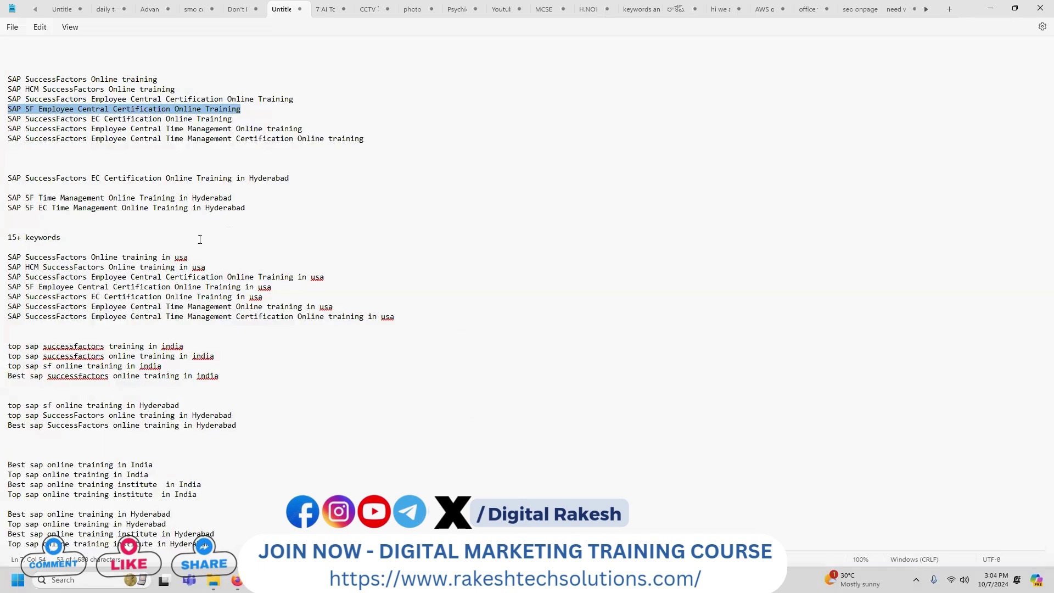
# Add 'SAP SF EC Certification Online Training' to the list and enter 'SAP HCM SuccessFactors Online training' in Google
pyautogui.click(77, 164)
pyautogui.hotkey('ctrl', 'v')
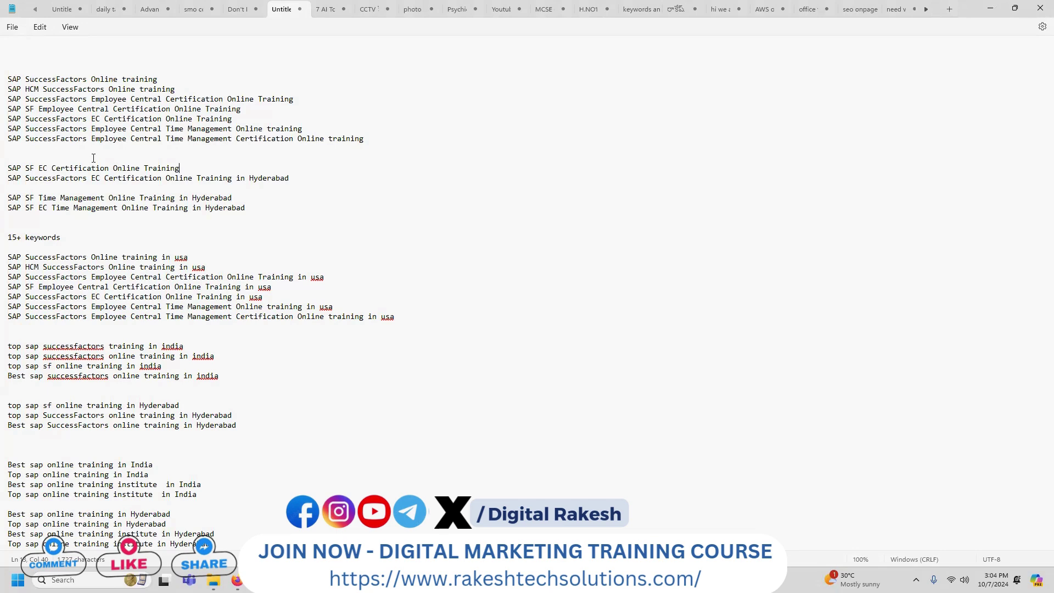
pyautogui.moveTo(184, 86); pyautogui.dragTo(2, 92)
pyautogui.hotkey('ctrl', 'c')
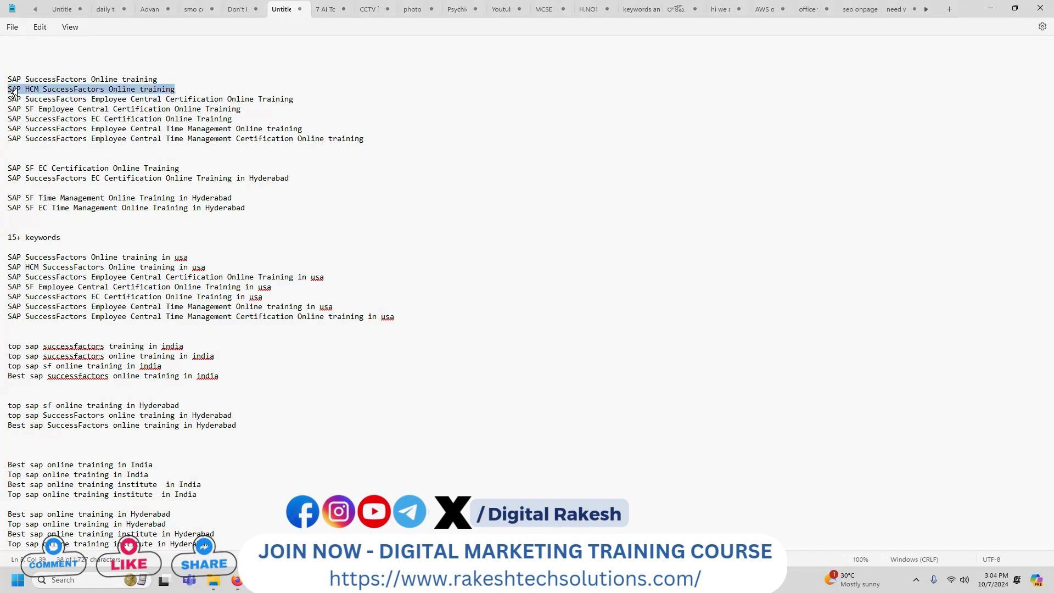
pyautogui.hotkey('alt', 'Tab')
pyautogui.hotkey('ctrl', 'a')
pyautogui.hotkey('ctrl', 'v')
# Search 'SAP HCM SuccessFactors Online training' and check results through page 2
pyautogui.press('Return')
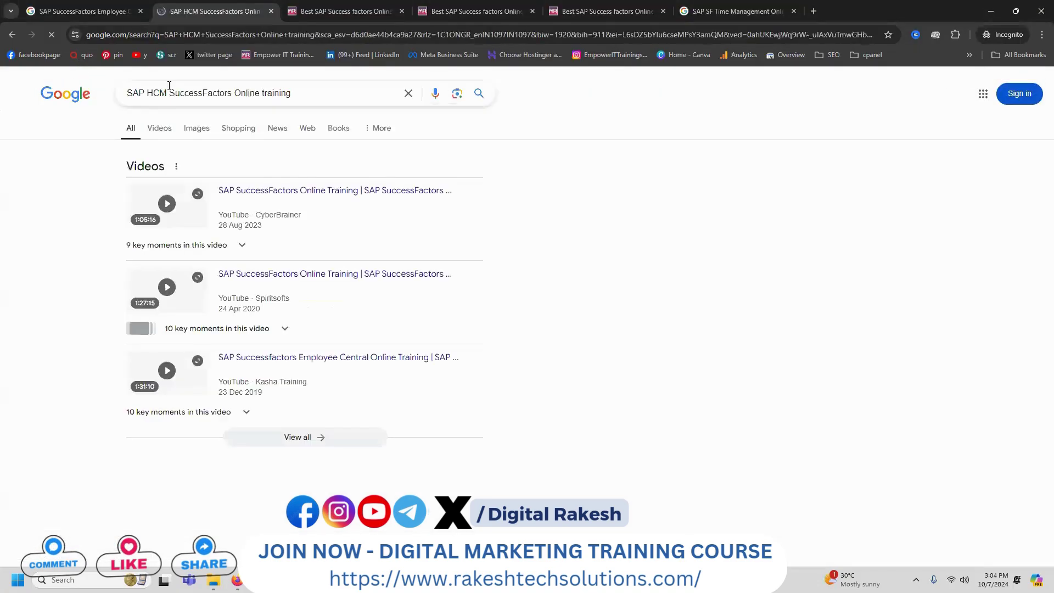
pyautogui.scroll(-15, 61, 212)
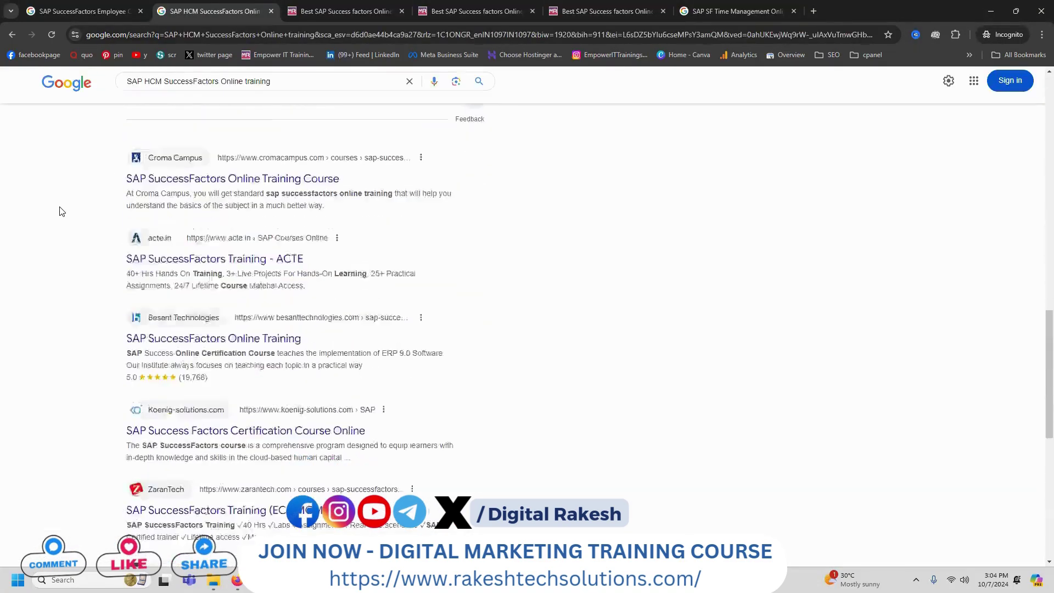
pyautogui.scroll(-10, 61, 211)
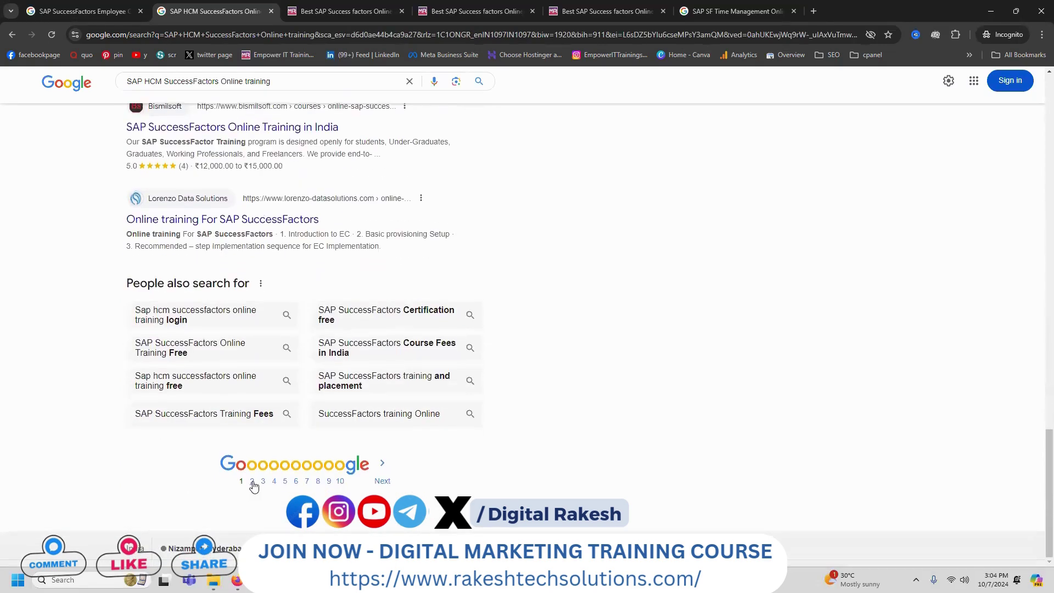
pyautogui.click(253, 481)
pyautogui.scroll(-7, 432, 273)
pyautogui.scroll(-4, 432, 273)
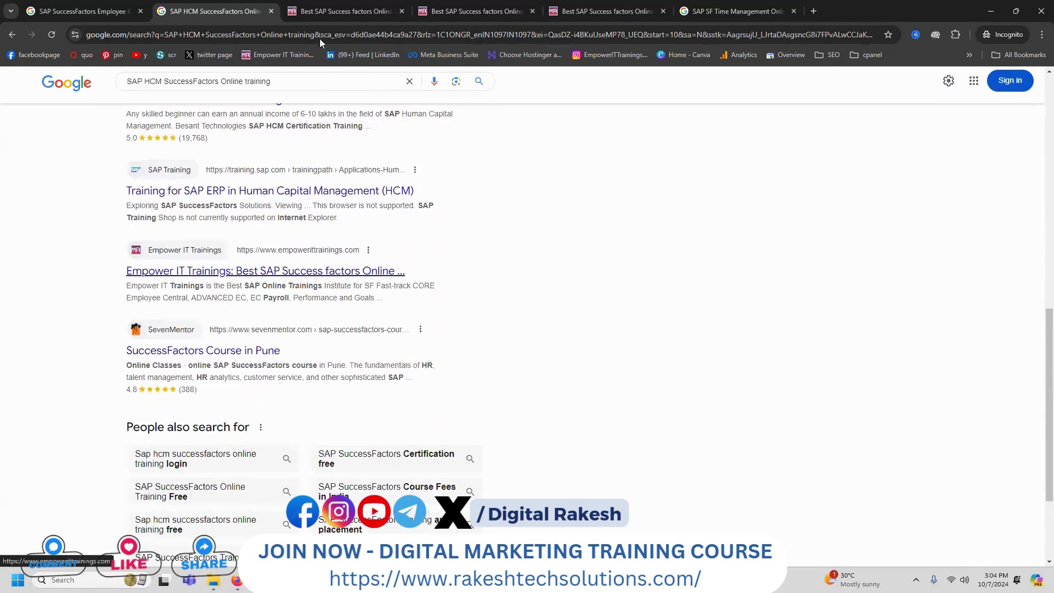
# Open the Empower IT Trainings website in a new tab, view it, and return to Google
pyautogui.keyDown('ctrl'); pyautogui.click(356, 271); pyautogui.keyUp('ctrl')
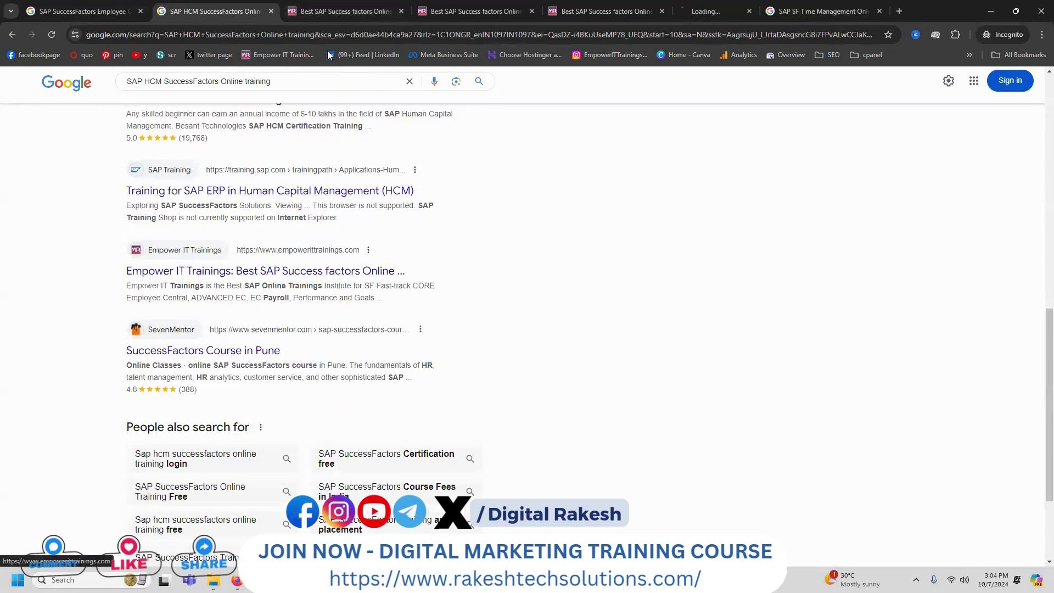
pyautogui.click(748, 12)
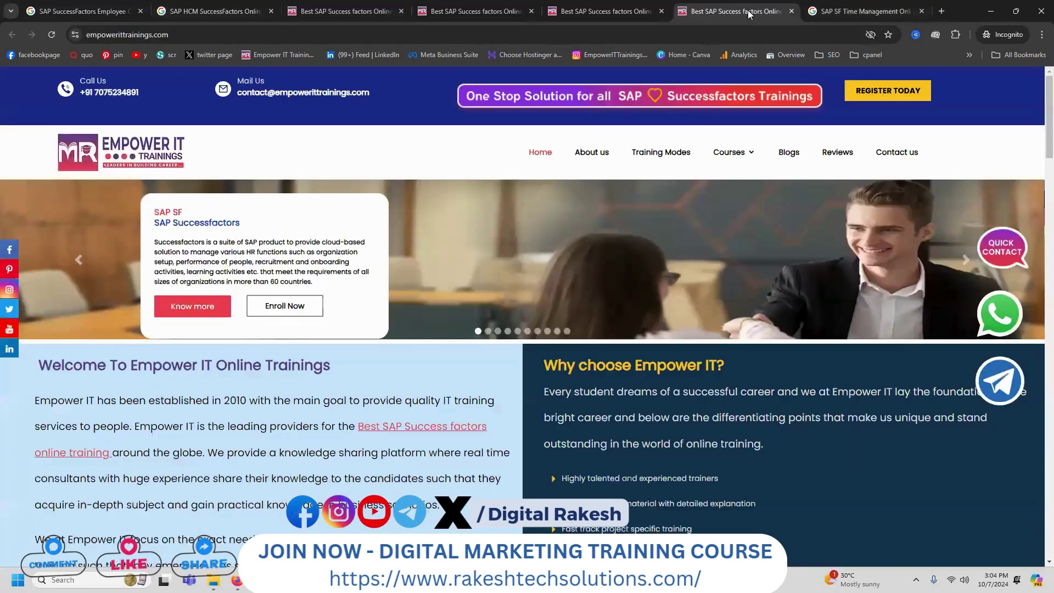
pyautogui.click(217, 12)
pyautogui.click(282, 85)
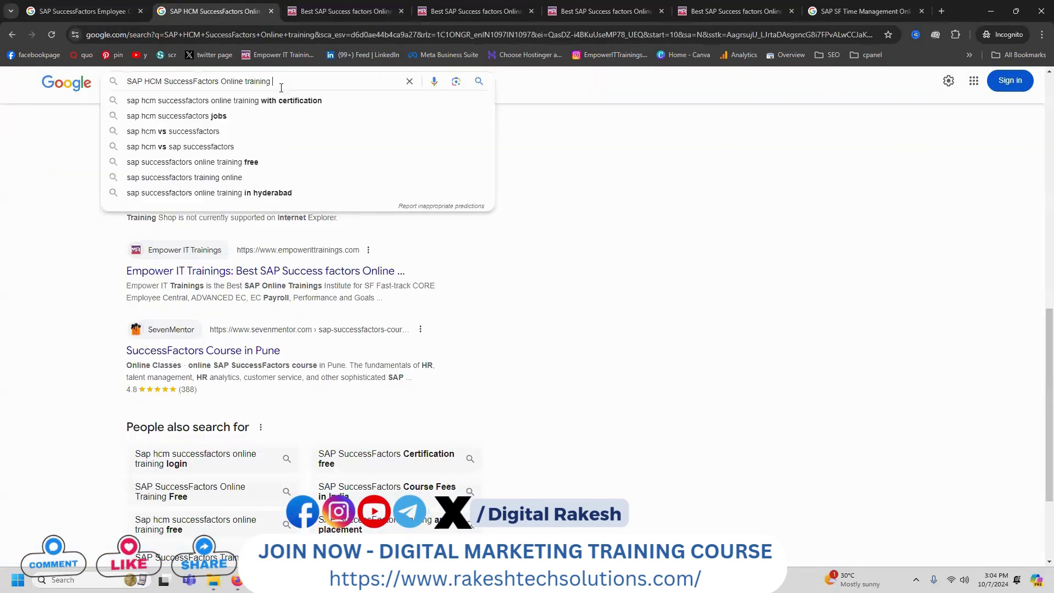
# Search 'SAP HCM SuccessFactors Online training in Hyderabad' and check result pages 1 and 2
pyautogui.write('in Hyder')
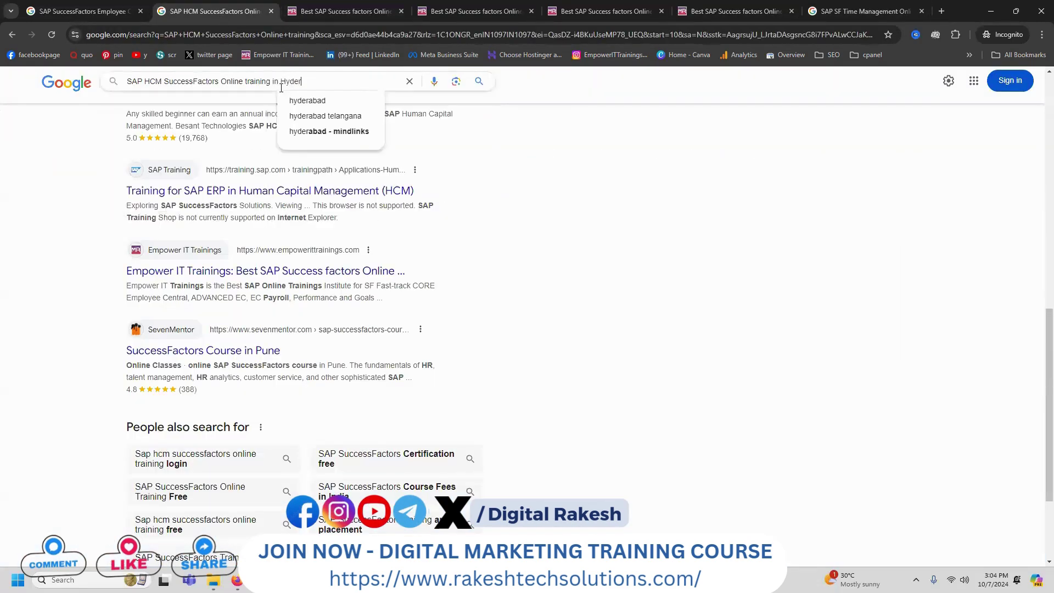
pyautogui.press('Return')
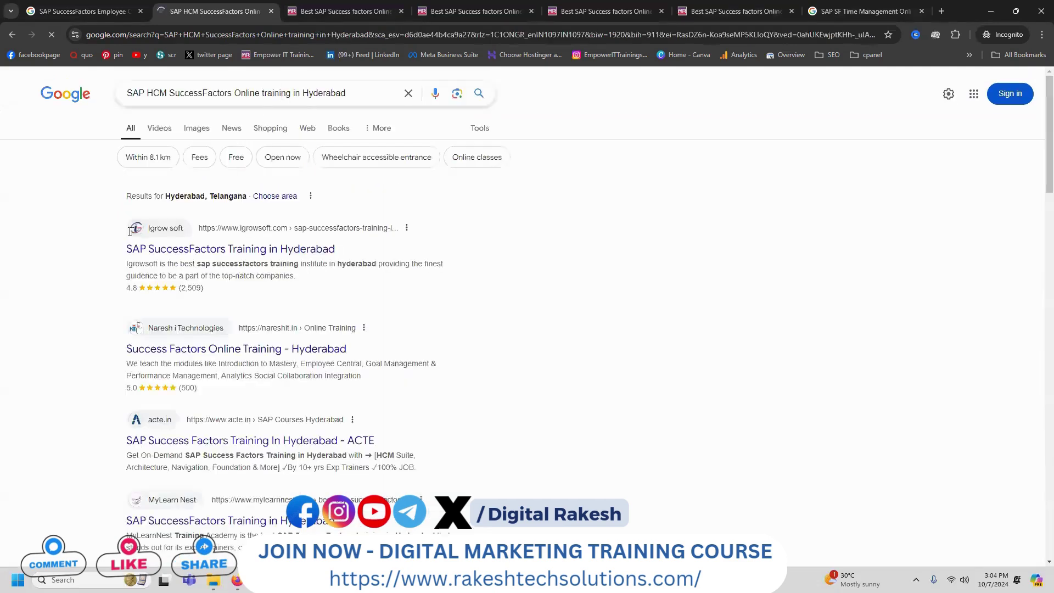
pyautogui.scroll(-8, 53, 270)
pyautogui.scroll(-18, 55, 273)
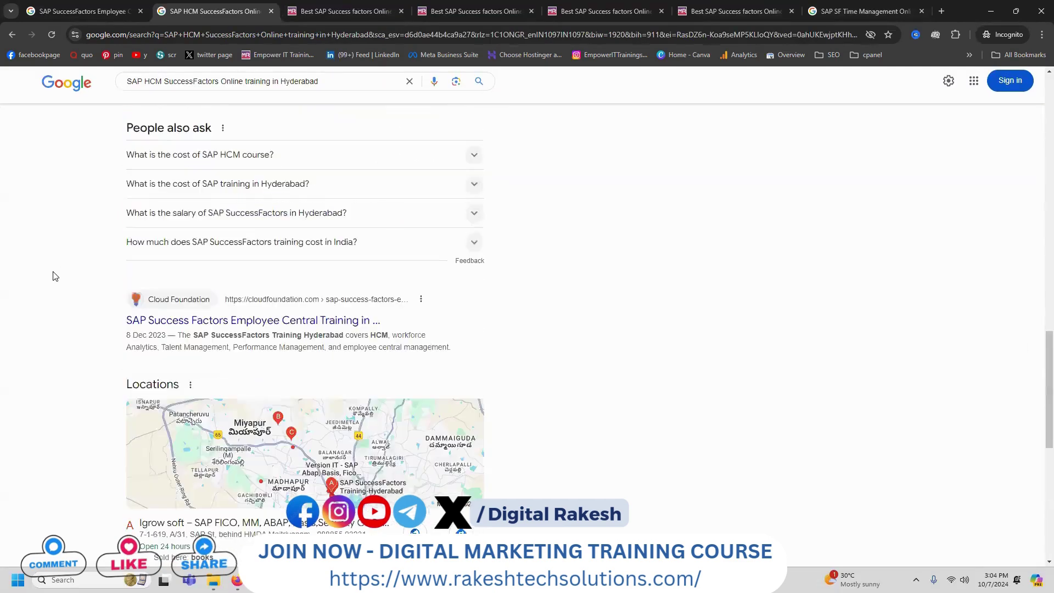
pyautogui.click(253, 482)
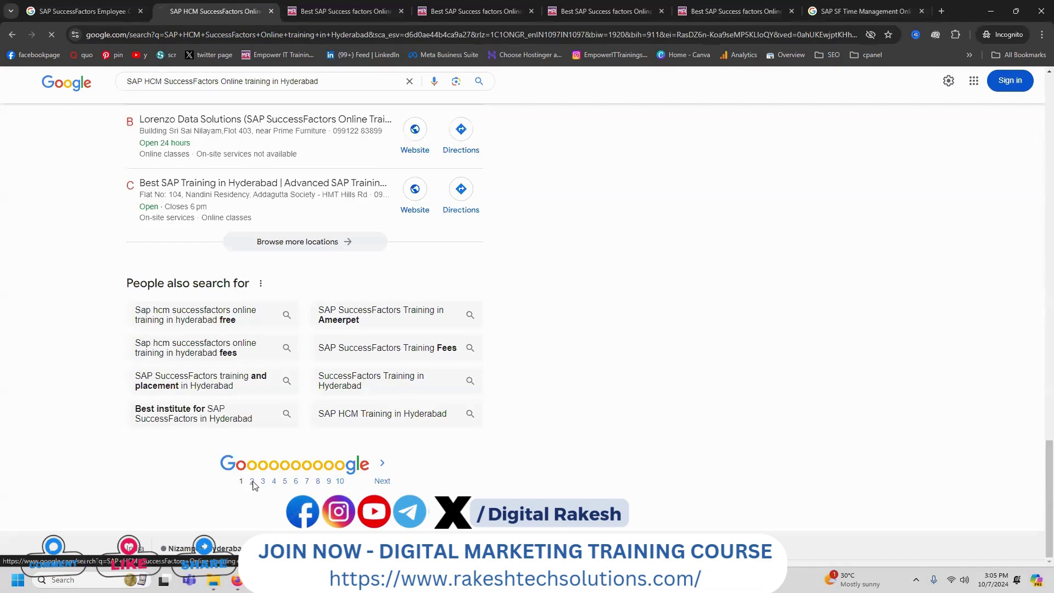
pyautogui.scroll(-8, 296, 339)
pyautogui.scroll(-7, 295, 339)
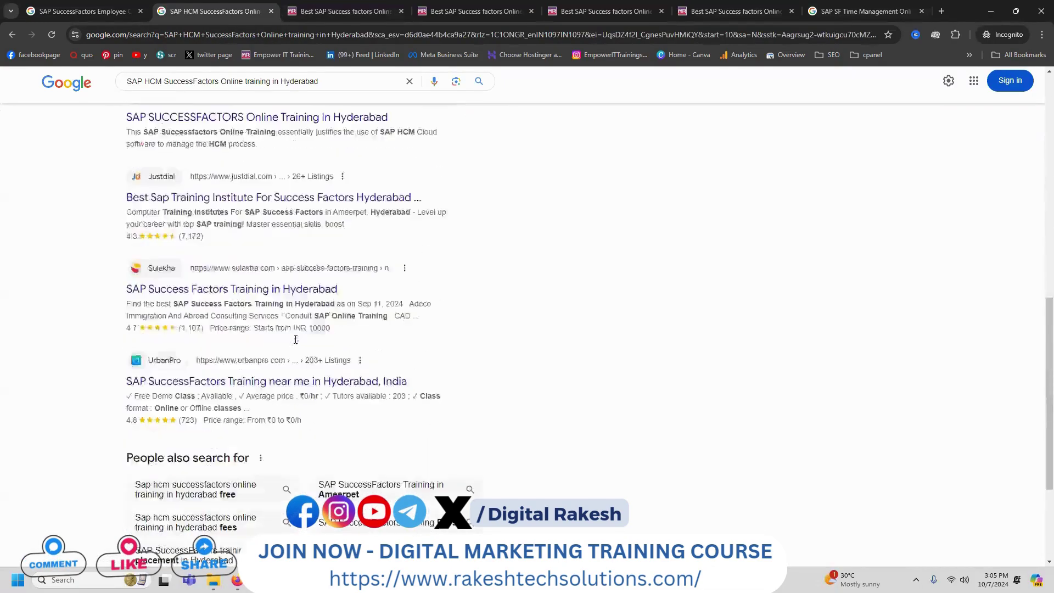
# Check result pages 3, 4 and 5, then select the whole query
pyautogui.click(283, 486)
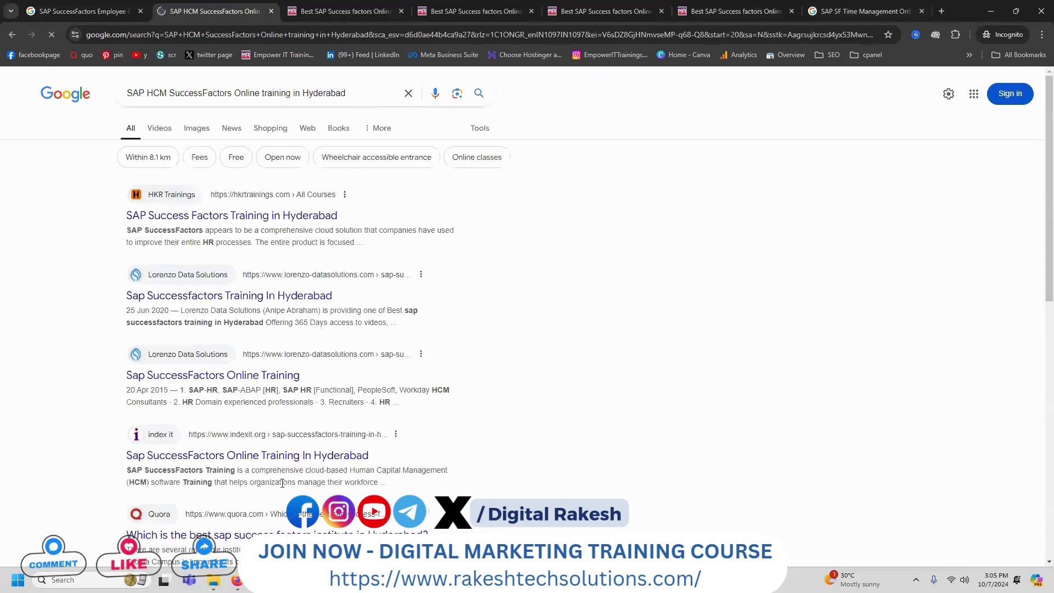
pyautogui.scroll(-8, 282, 477)
pyautogui.scroll(-3, 280, 475)
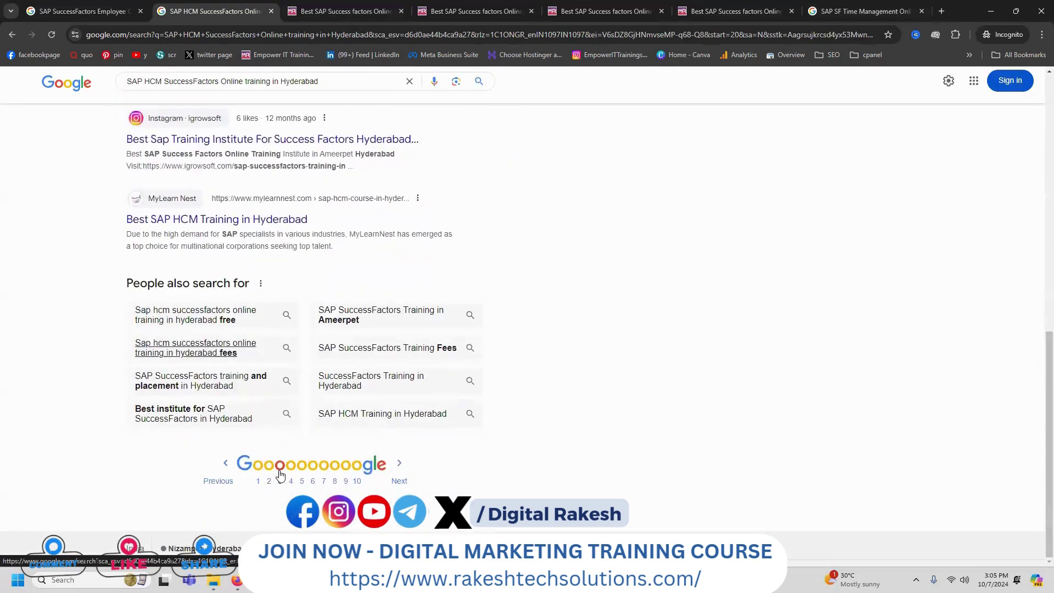
pyautogui.click(292, 484)
pyautogui.scroll(-12, 329, 332)
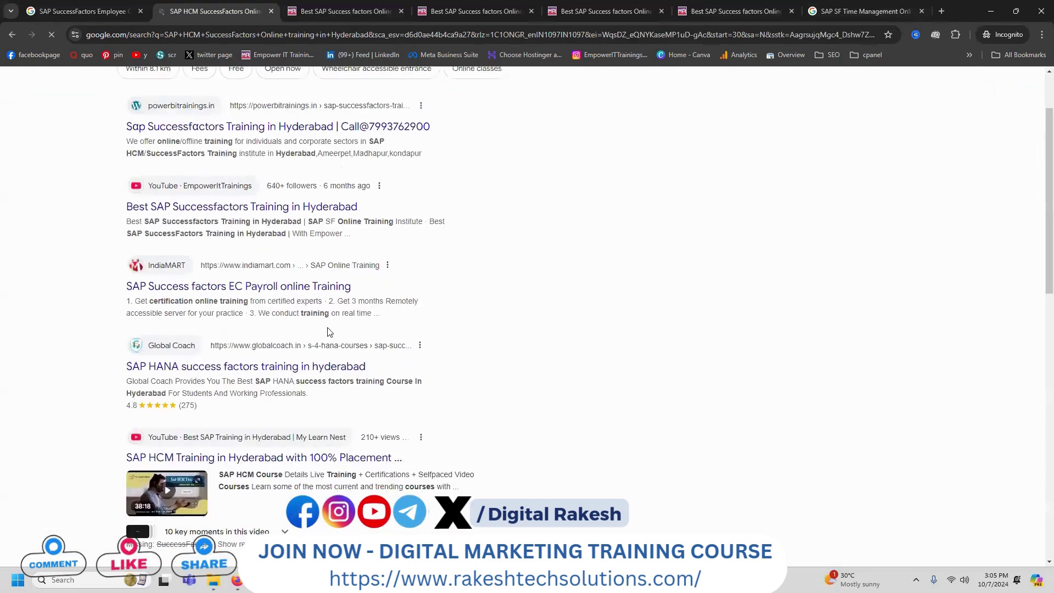
pyautogui.scroll(-3, 312, 419)
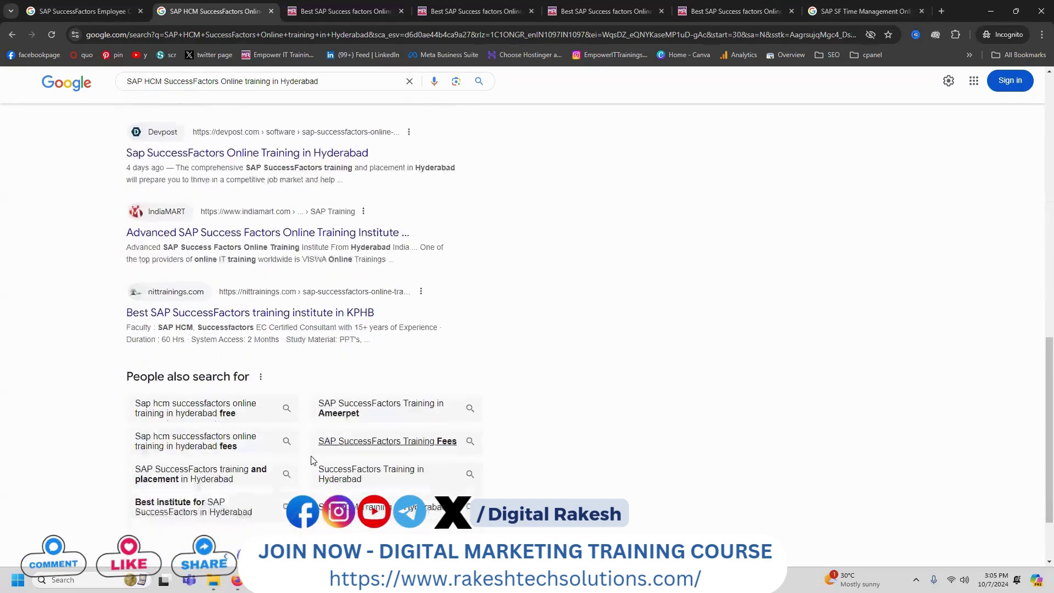
pyautogui.click(302, 484)
pyautogui.scroll(-8, 349, 367)
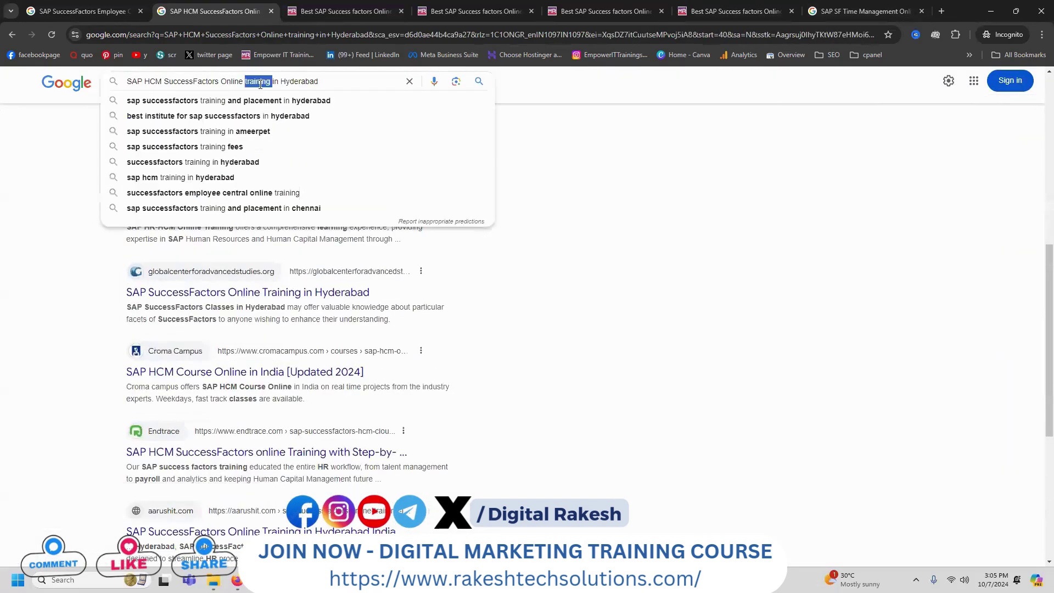
pyautogui.tripleClick(261, 84)
pyautogui.hotkey('ctrl', 'c')
# Add 'SAP HCM SuccessFactors Online training in Hyderabad' to the Hyderabad keyword group
pyautogui.hotkey('alt', 'Tab')
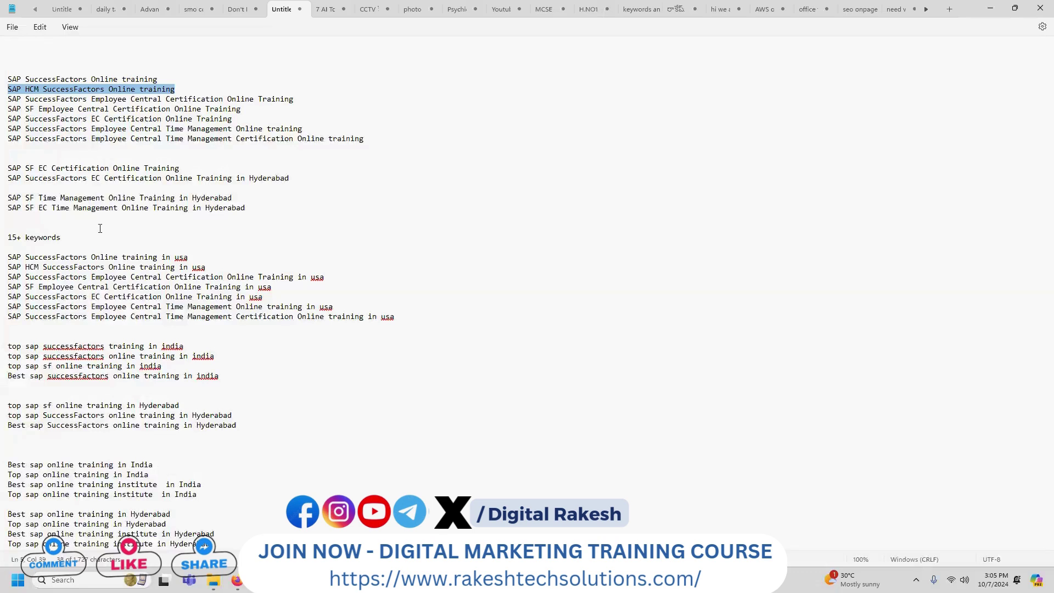
pyautogui.click(62, 160)
pyautogui.press('Return')
pyautogui.hotkey('ctrl', 'v')
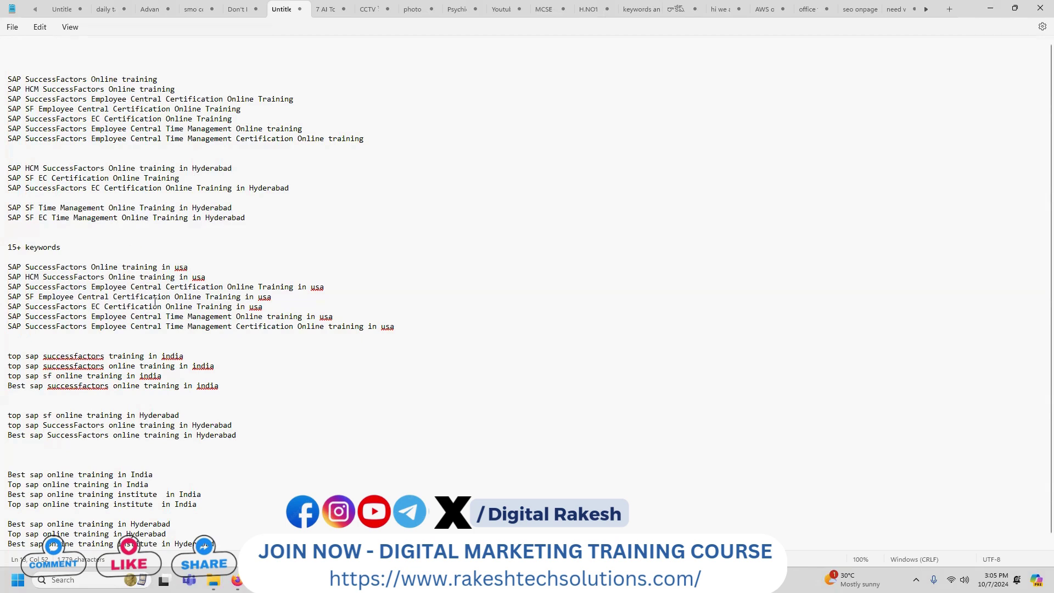
# Copy 'top sap successfactors training in india' from the list into Google's search box
pyautogui.scroll(-1, 168, 333)
pyautogui.moveTo(187, 350); pyautogui.dragTo(2, 354)
pyautogui.hotkey('ctrl', 'c')
pyautogui.hotkey('alt', 'Tab')
pyautogui.tripleClick(140, 74)
pyautogui.hotkey('ctrl', 'v')
# Find Empower IT Trainings on page one for 'top sap successfactors training in india', open it in a background tab, and return to Notepad
pyautogui.press('Return')
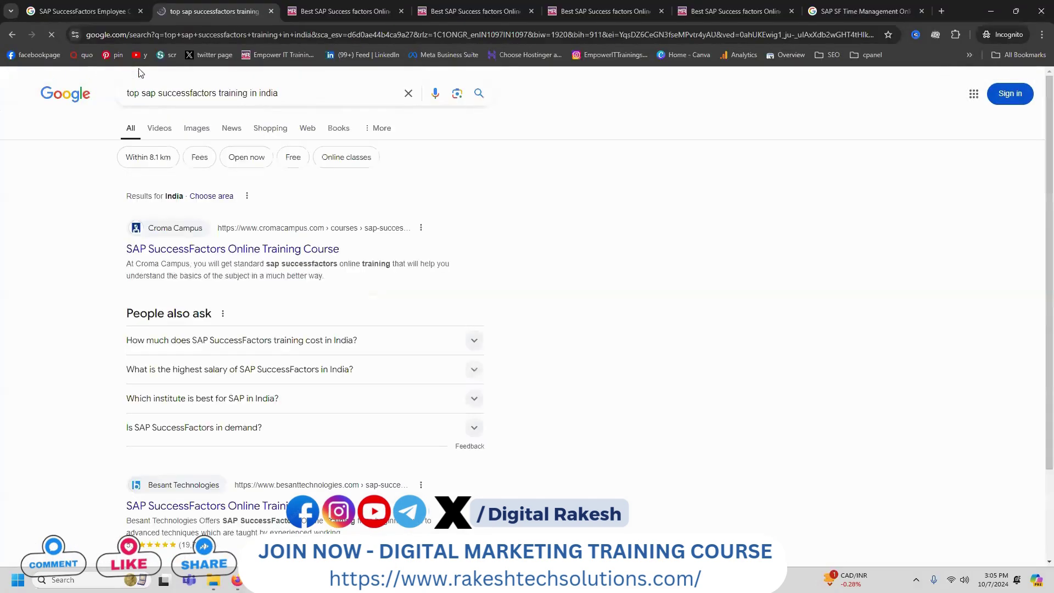
pyautogui.scroll(-15, 55, 222)
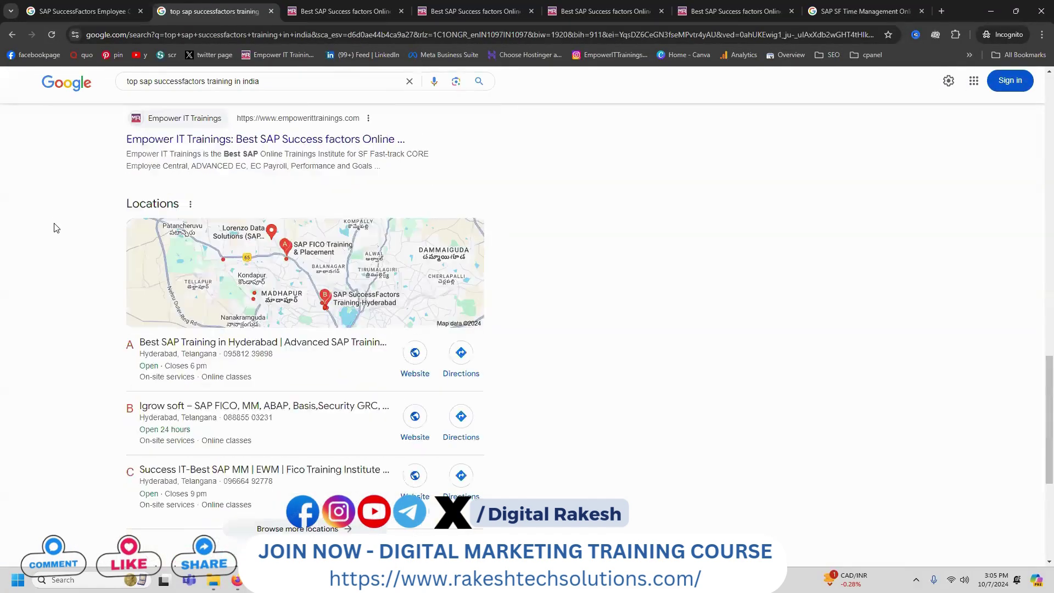
pyautogui.scroll(3, 209, 308)
pyautogui.middleClick(275, 305)
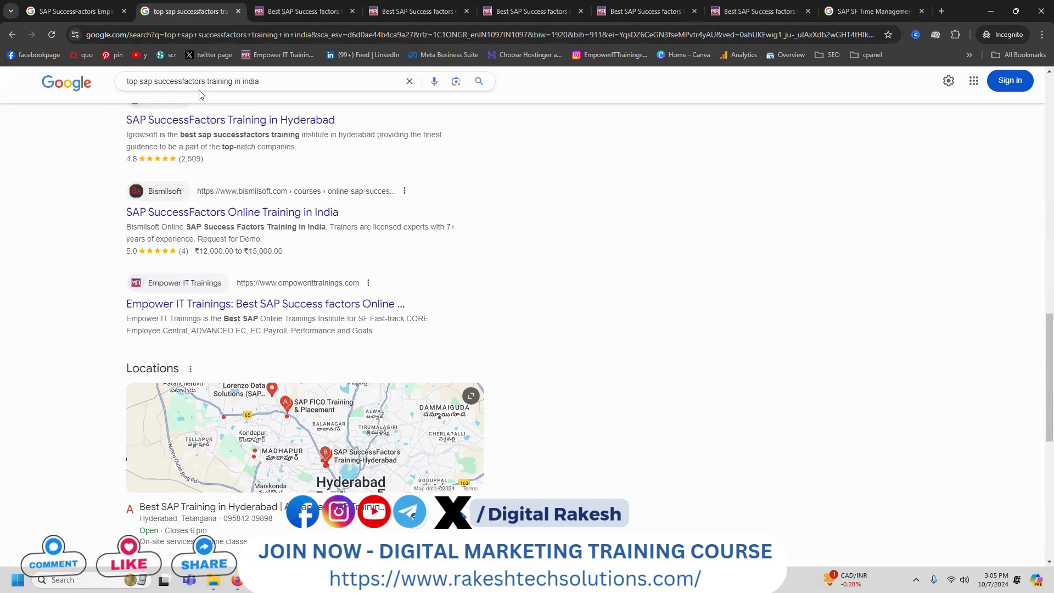
pyautogui.hotkey('alt', 'Tab')
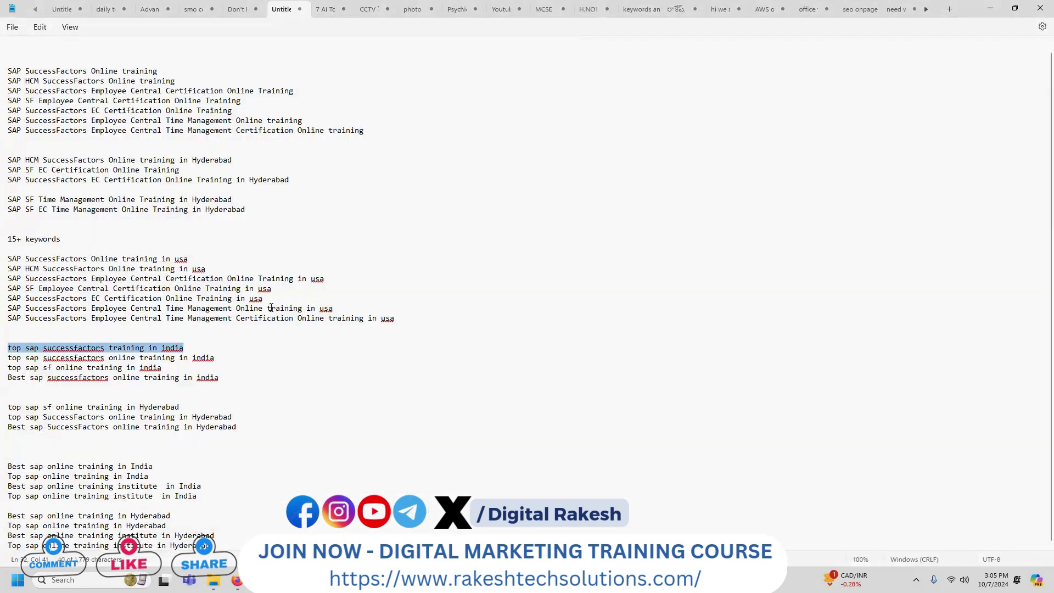
# Search Google for the Notepad keyword 'top sap SuccessFactors online training in Hyderabad'
pyautogui.moveTo(233, 418); pyautogui.dragTo(2, 424)
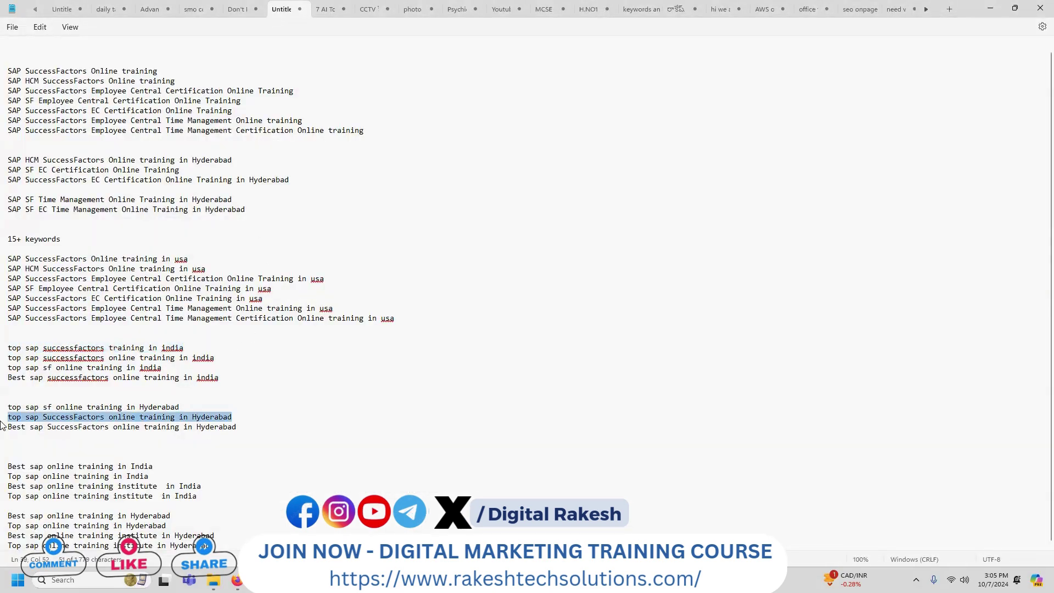
pyautogui.hotkey('alt', 'Tab')
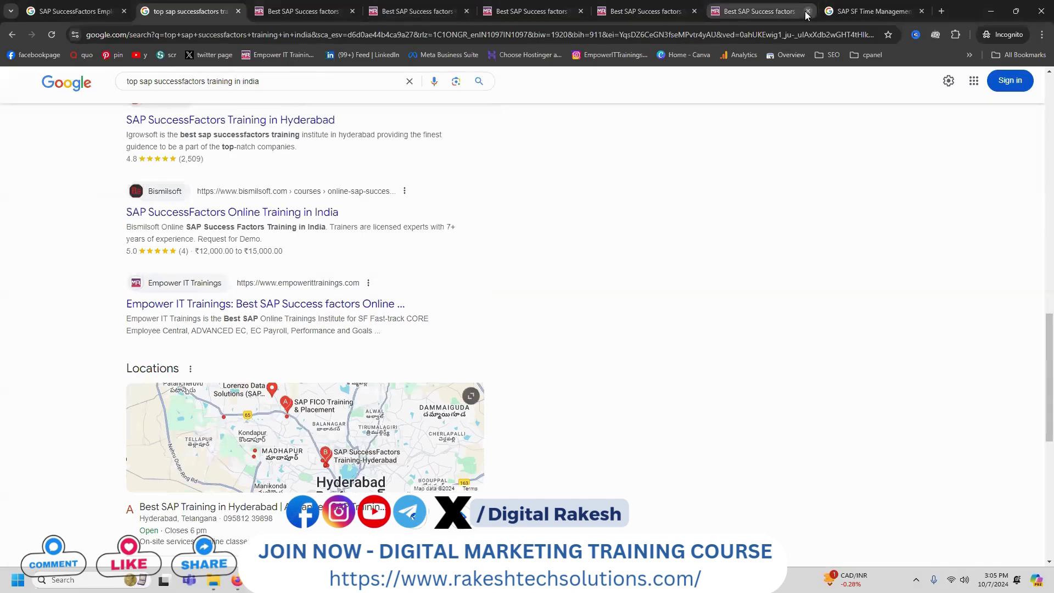
pyautogui.doubleClick(190, 84)
pyautogui.hotkey('ctrl', 'a')
pyautogui.hotkey('ctrl', 'v')
pyautogui.press('Return')
# Close the five extra Empower IT site tabs
pyautogui.click(353, 11)
pyautogui.click(353, 12)
pyautogui.click(354, 12)
pyautogui.click(353, 12)
pyautogui.click(354, 12)
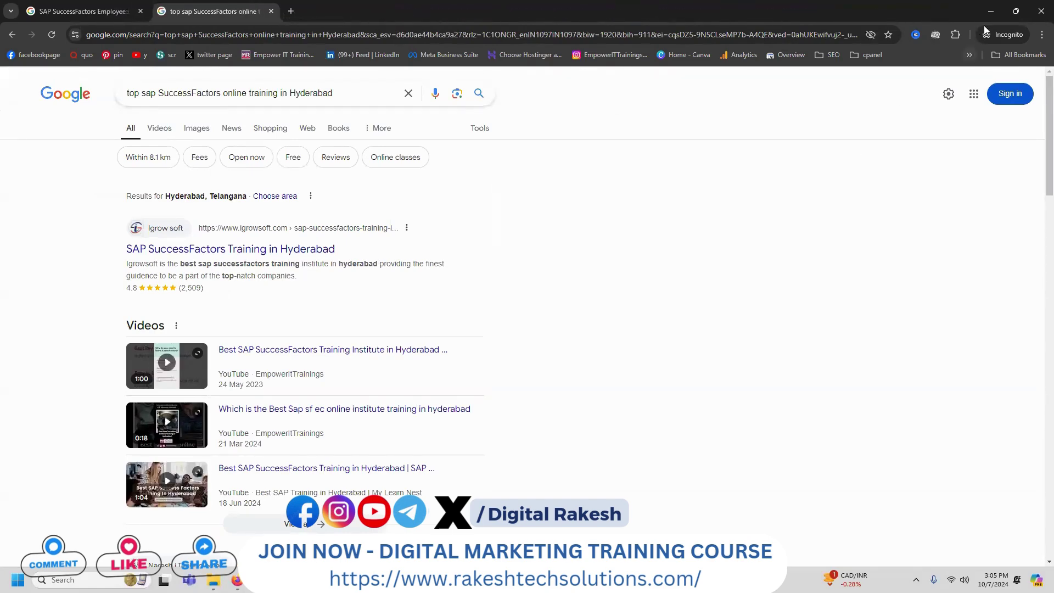
# Scan results pages 1 and 2 for Empower IT Trainings
pyautogui.scroll(-20, 486, 170)
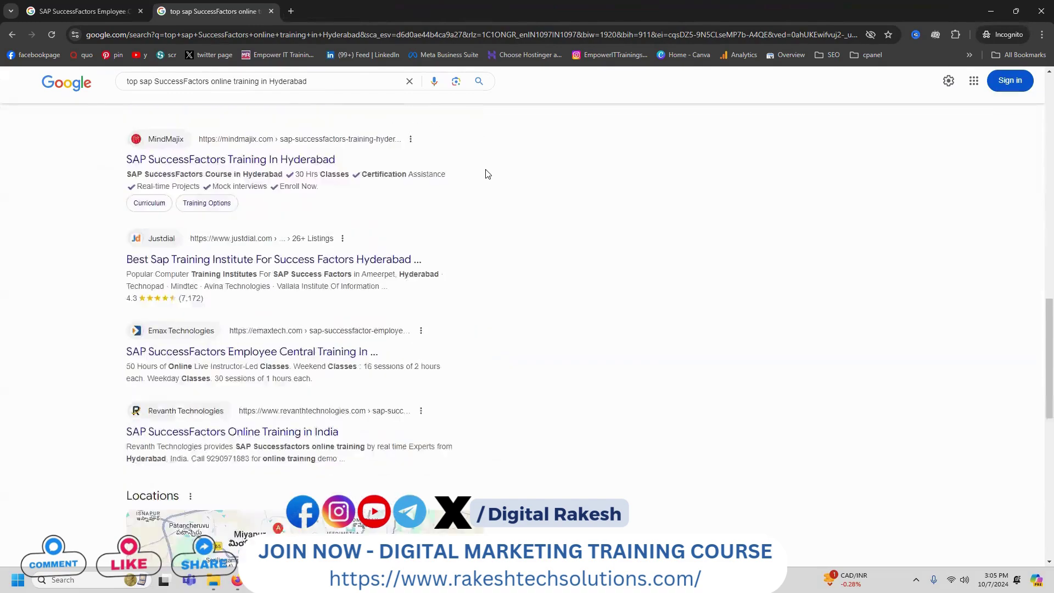
pyautogui.scroll(-7, 327, 258)
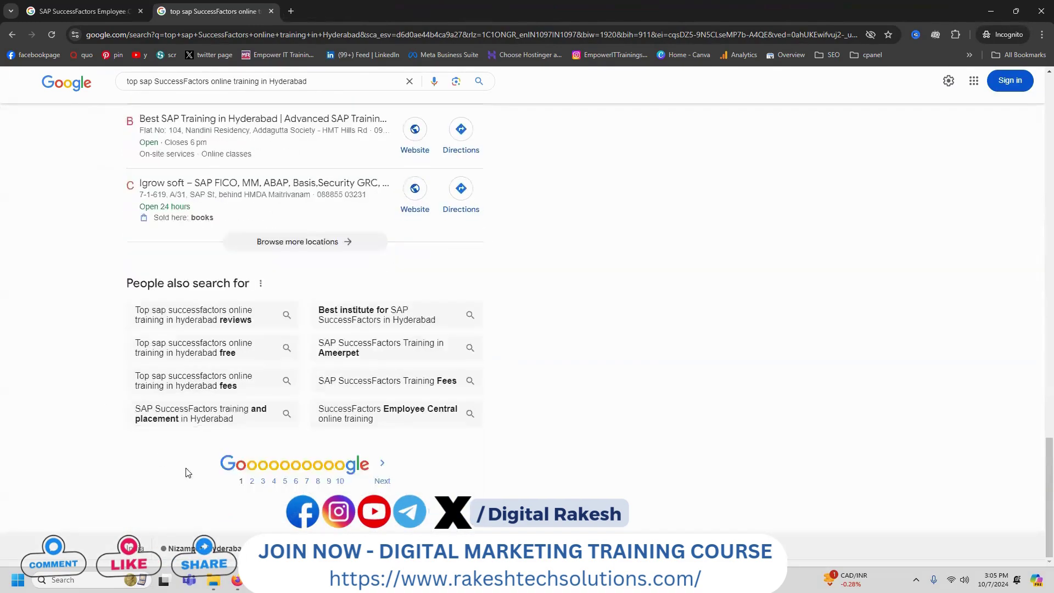
pyautogui.click(247, 484)
pyautogui.scroll(-4, 247, 486)
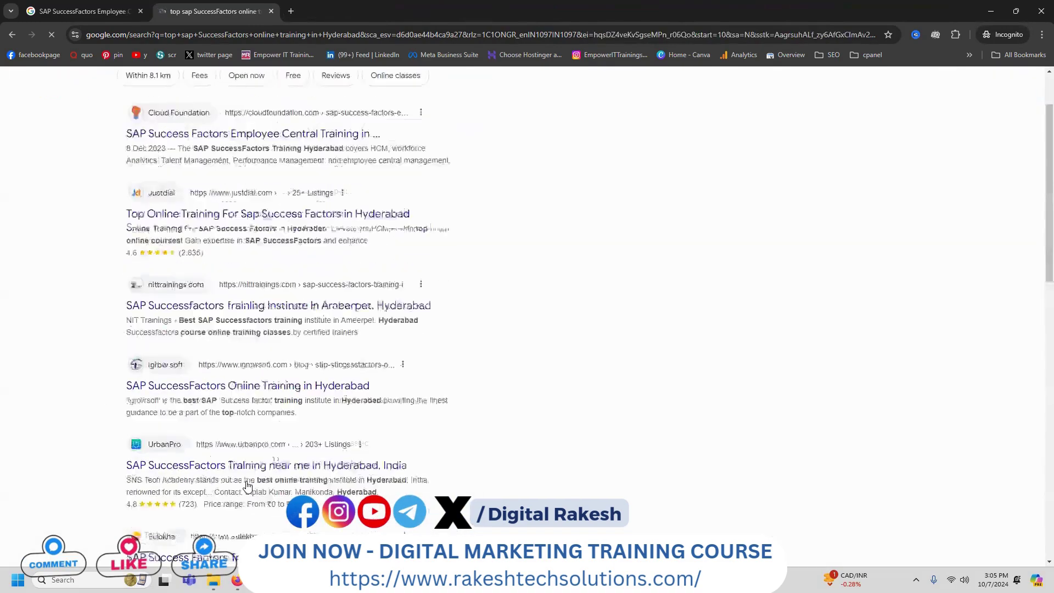
pyautogui.scroll(-13, 261, 489)
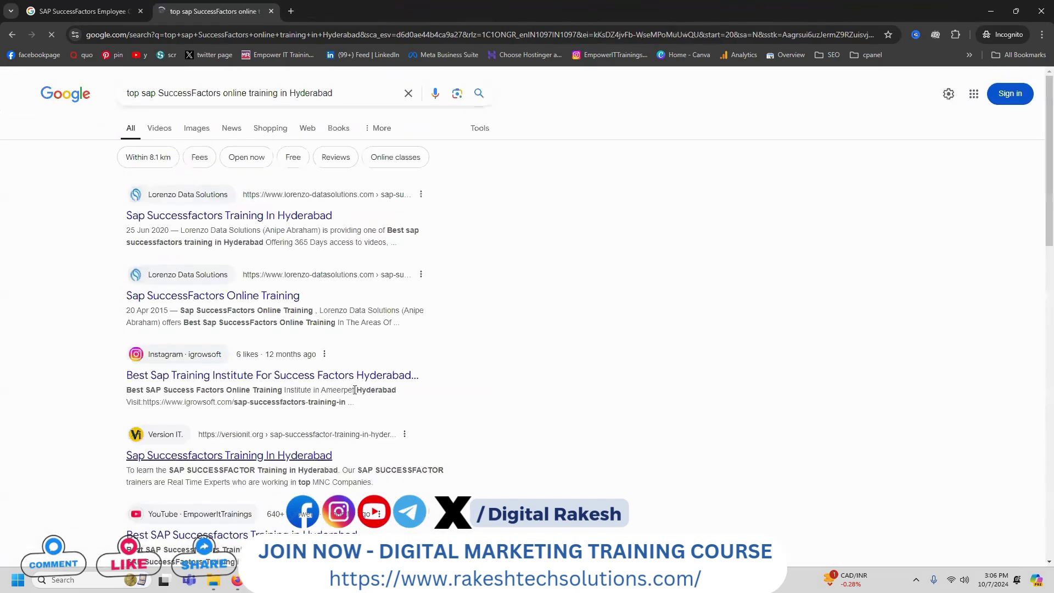
pyautogui.scroll(-8, 356, 395)
pyautogui.scroll(-9, 355, 394)
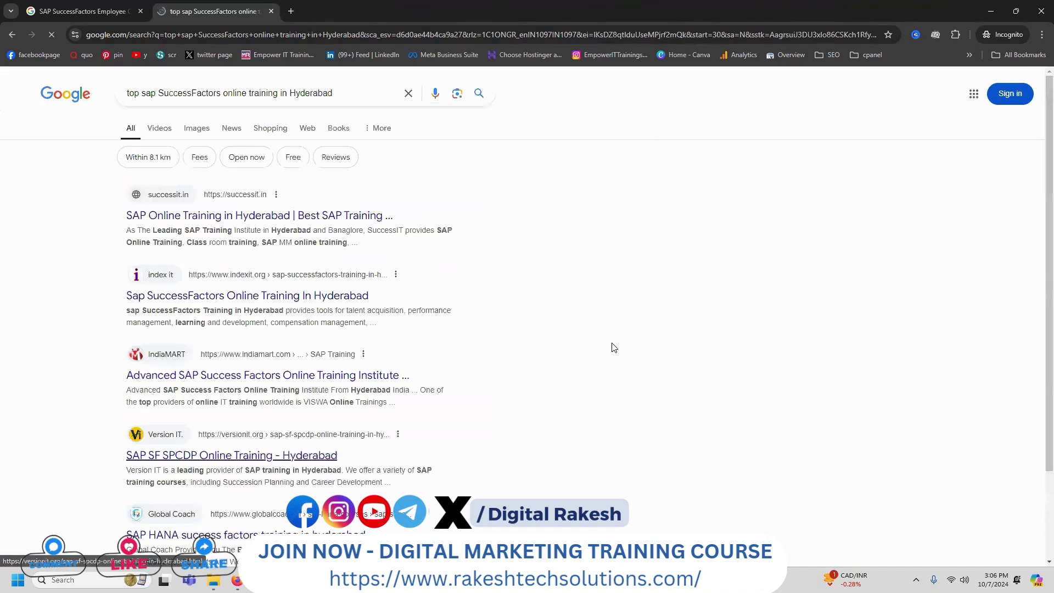
pyautogui.scroll(-6, 612, 349)
pyautogui.scroll(-7, 611, 349)
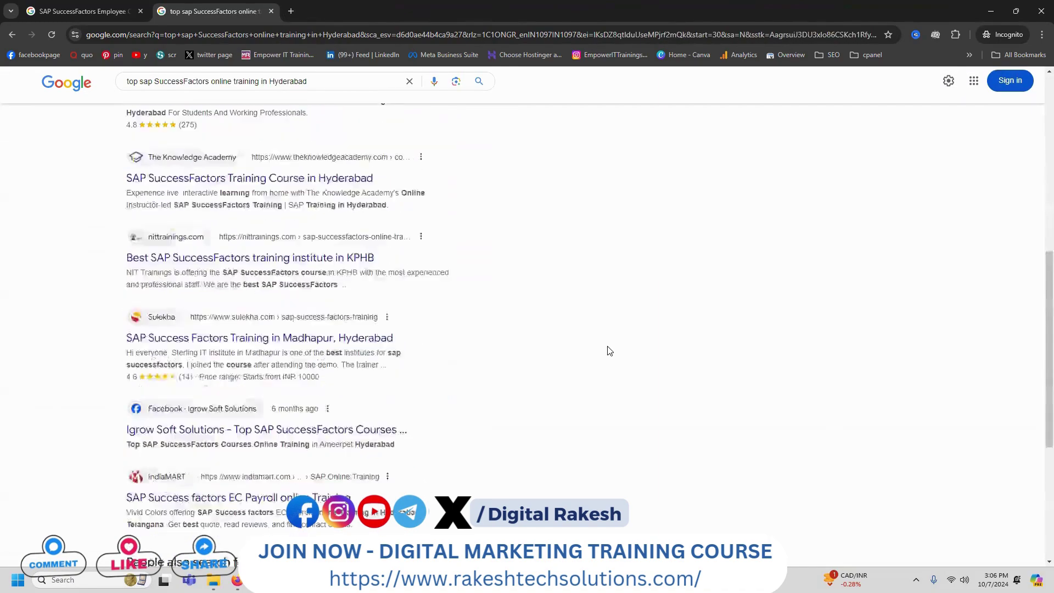
# Check results pages 5 and 6, with Empower IT Trainings listed on page 5
pyautogui.click(301, 482)
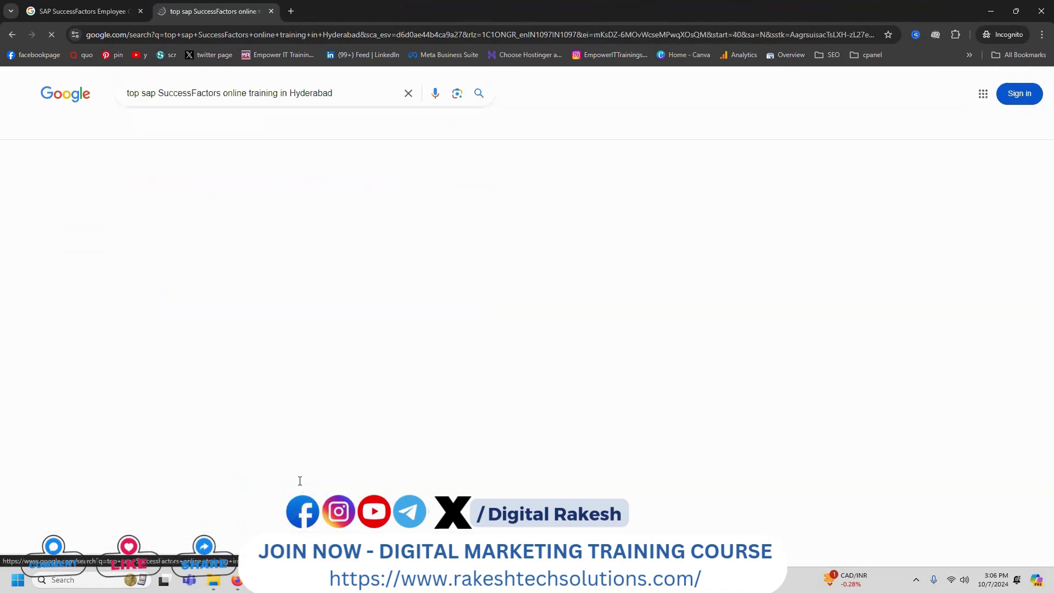
pyautogui.scroll(-3, 586, 321)
pyautogui.scroll(-8, 585, 321)
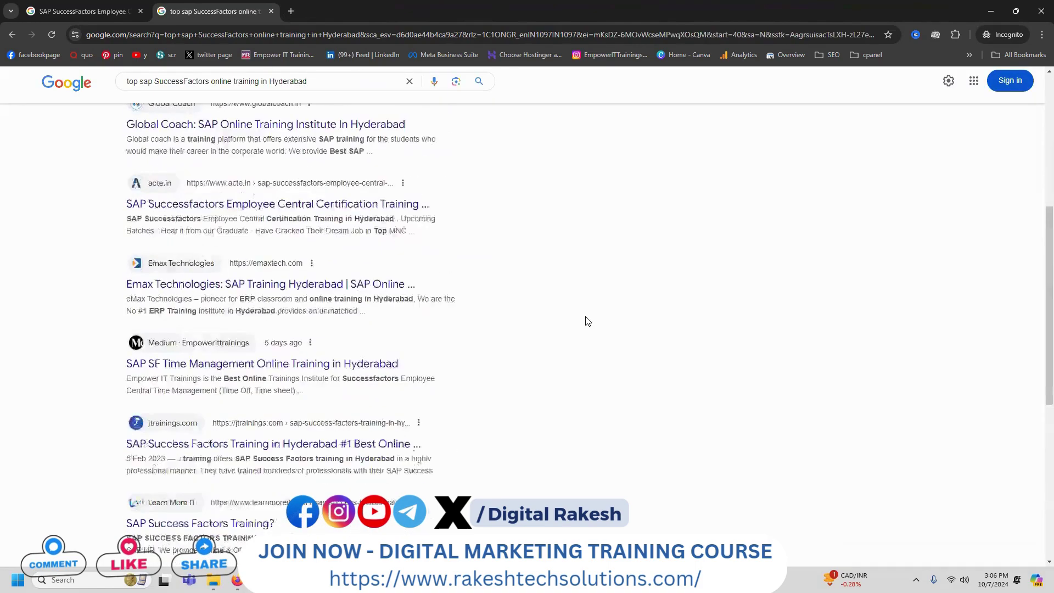
pyautogui.scroll(-2, 586, 324)
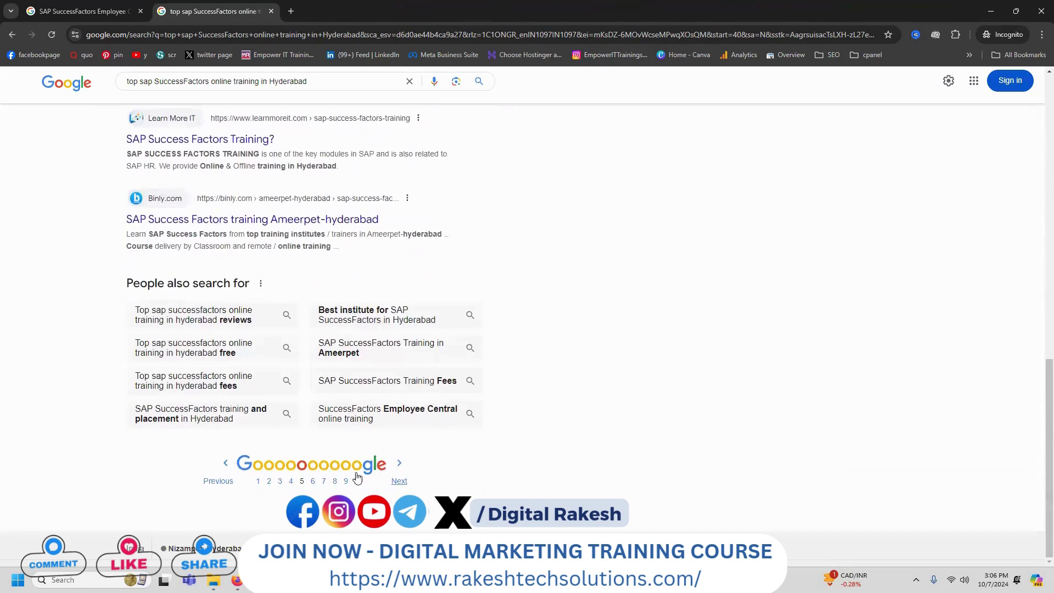
pyautogui.click(313, 482)
pyautogui.scroll(-4, 569, 265)
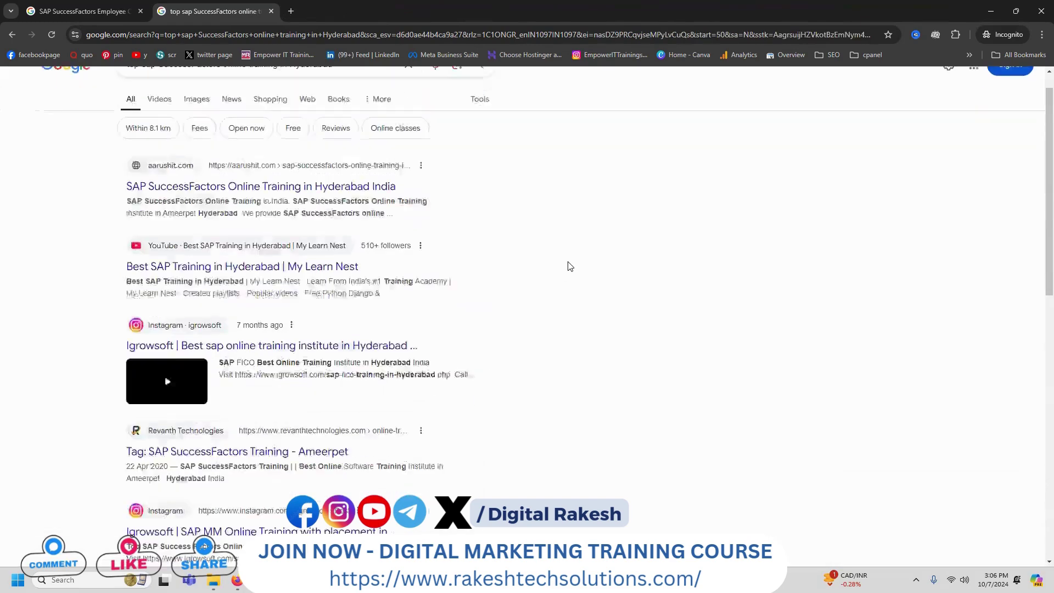
pyautogui.scroll(-4, 570, 266)
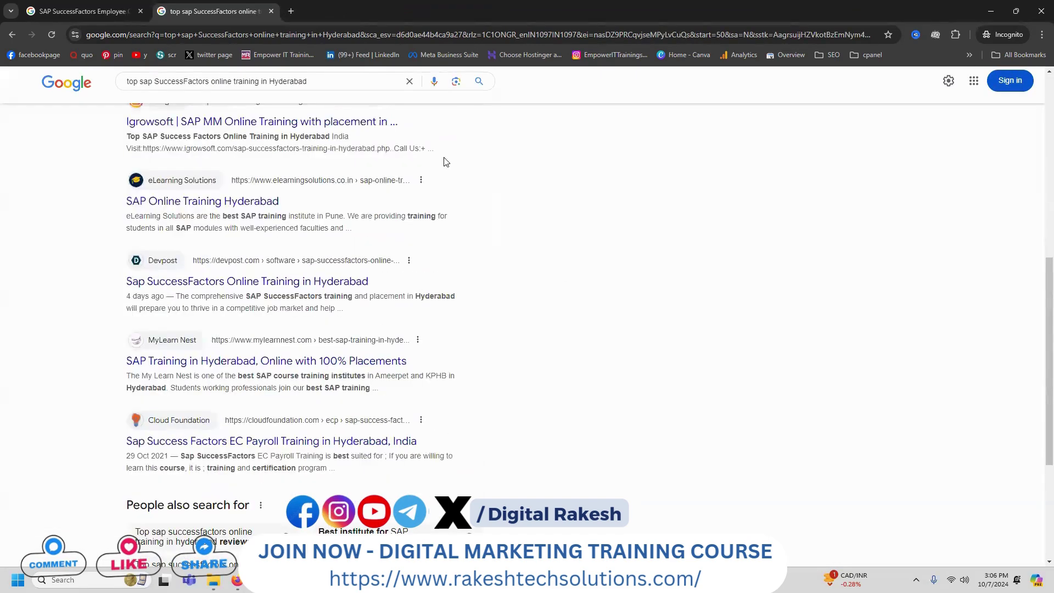
pyautogui.scroll(7, 563, 226)
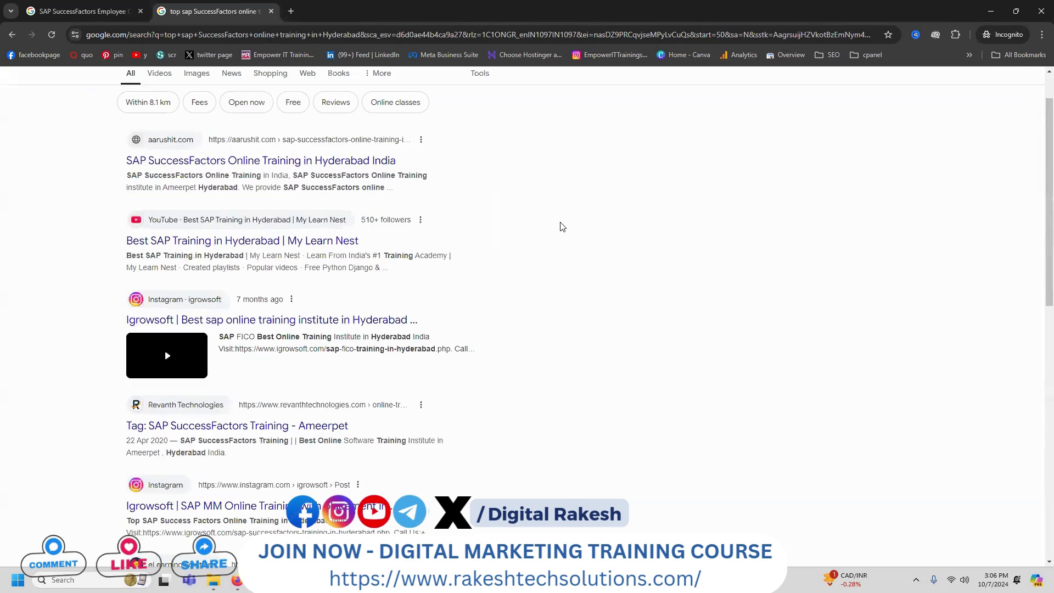
pyautogui.scroll(1, 563, 227)
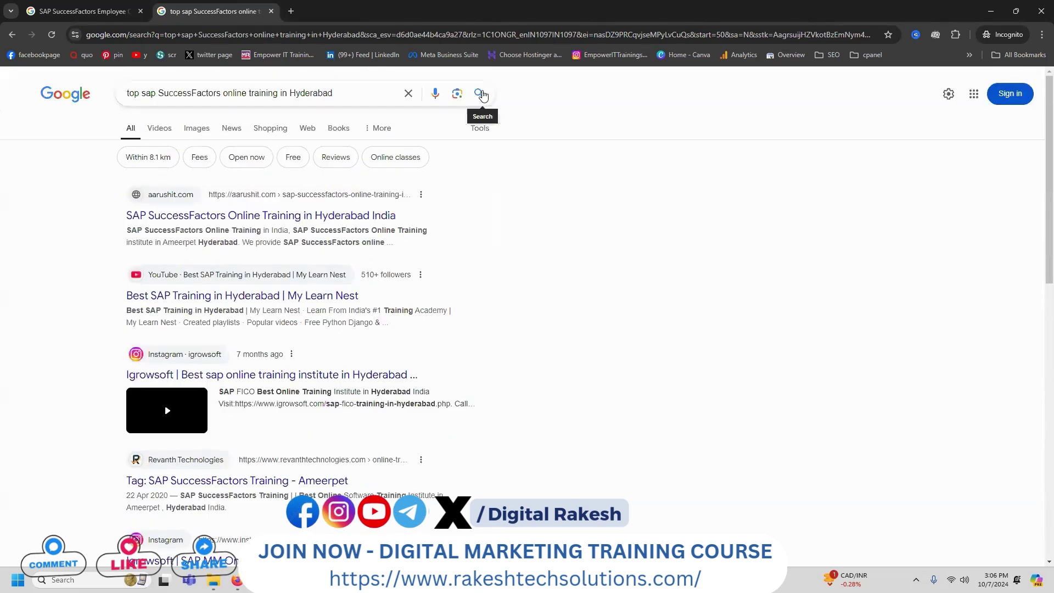
# Rerun the search and review the first page of results
pyautogui.click(481, 93)
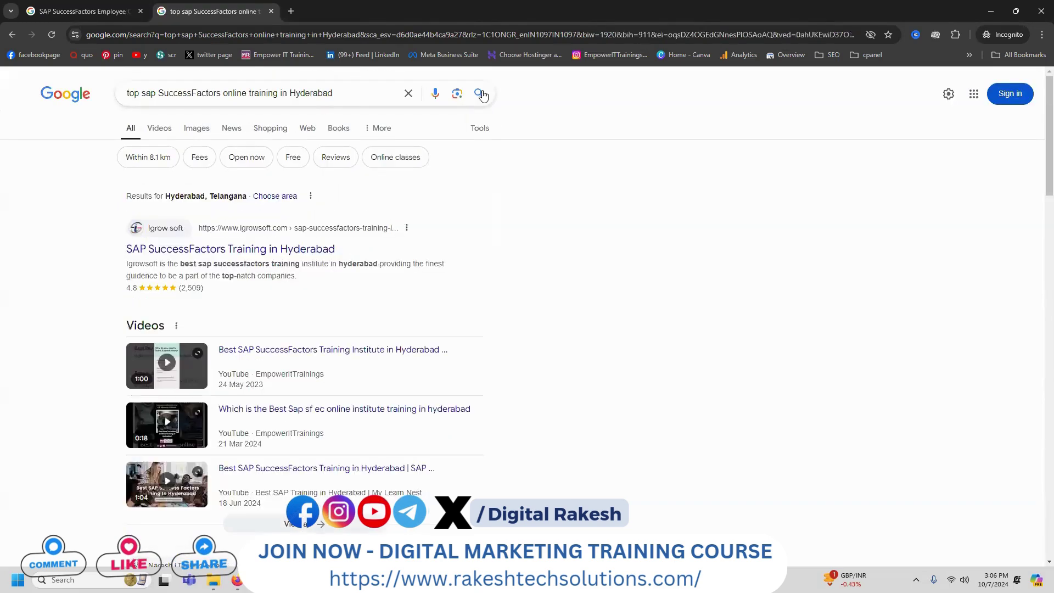
pyautogui.scroll(-4, 548, 205)
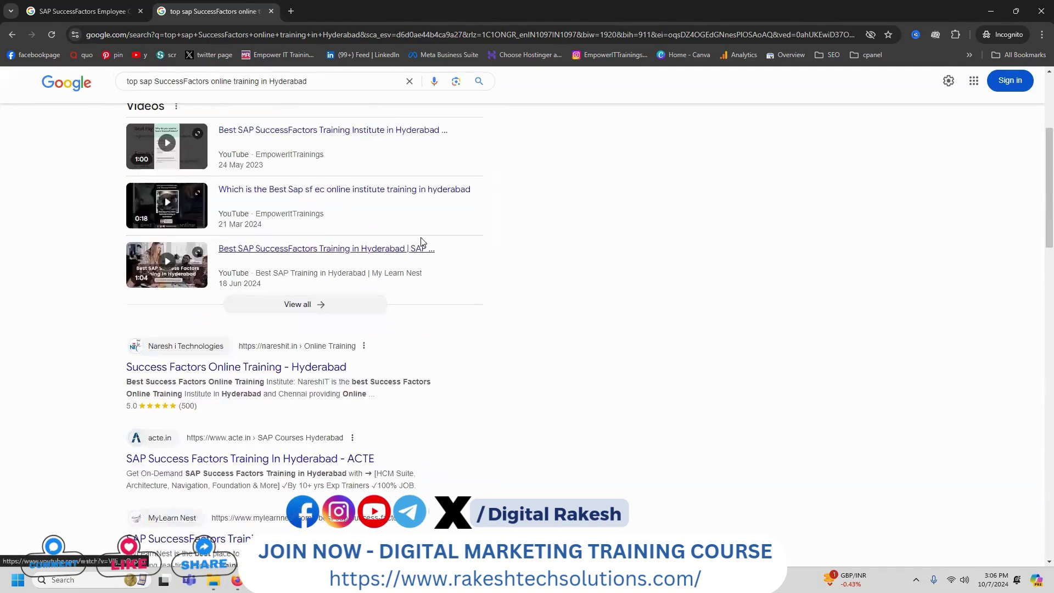
pyautogui.scroll(-7, 423, 241)
pyautogui.scroll(-3, 505, 242)
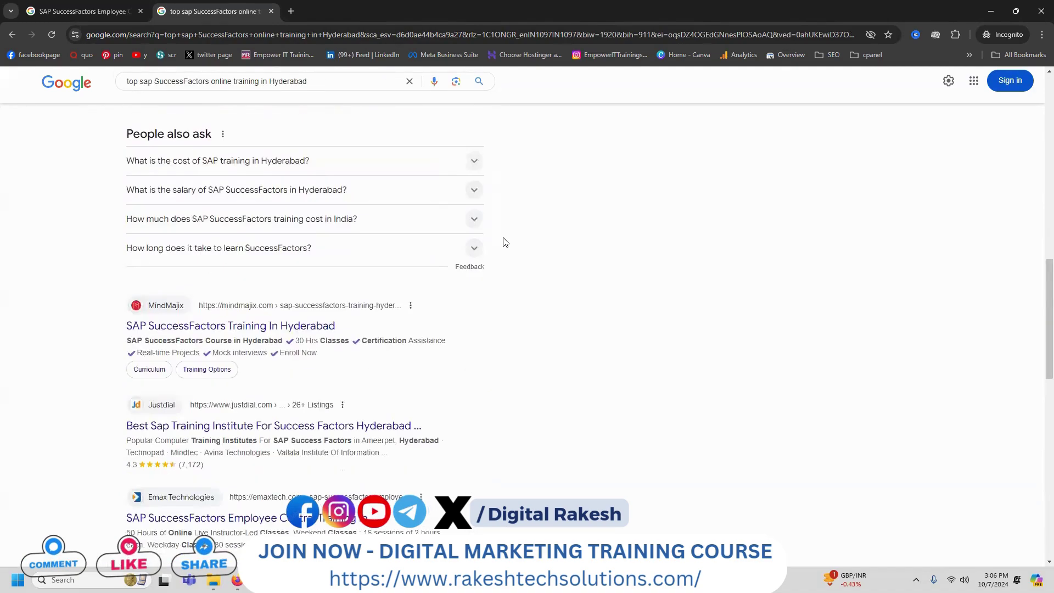
pyautogui.scroll(-4, 505, 242)
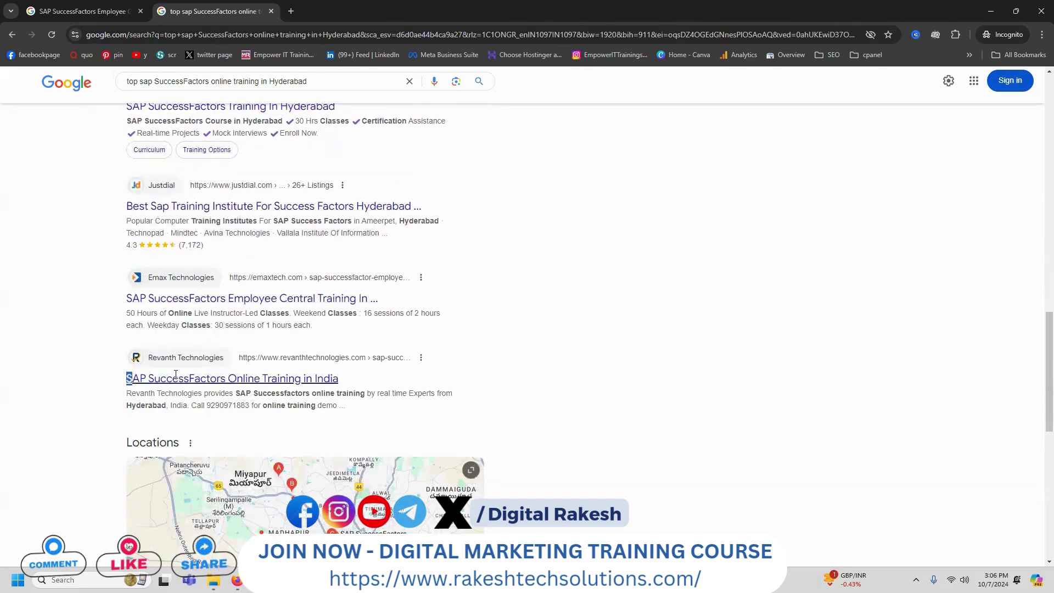
# Search the result title copied from page one, 'SAP SuccessFactors Online Training in India'
pyautogui.moveTo(123, 379); pyautogui.dragTo(340, 379)
pyautogui.hotkey('ctrl', 'c')
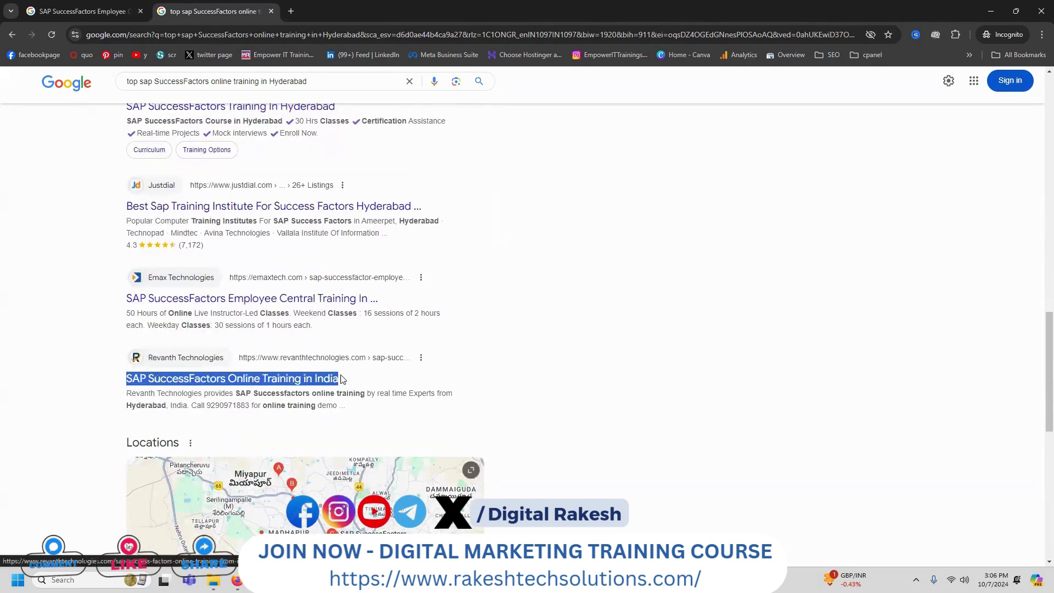
pyautogui.doubleClick(247, 85)
pyautogui.hotkey('ctrl', 'a')
pyautogui.hotkey('ctrl', 'v')
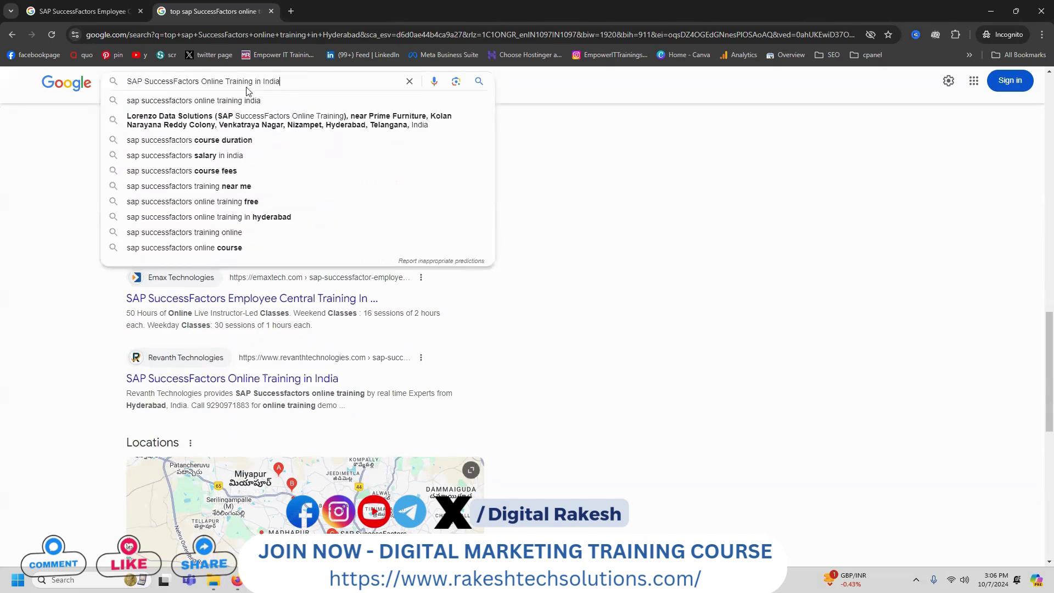
pyautogui.press('Return')
# Find Empower IT Trainings on results page 2, open it in a new tab, and return to the results
pyautogui.scroll(-10, 389, 254)
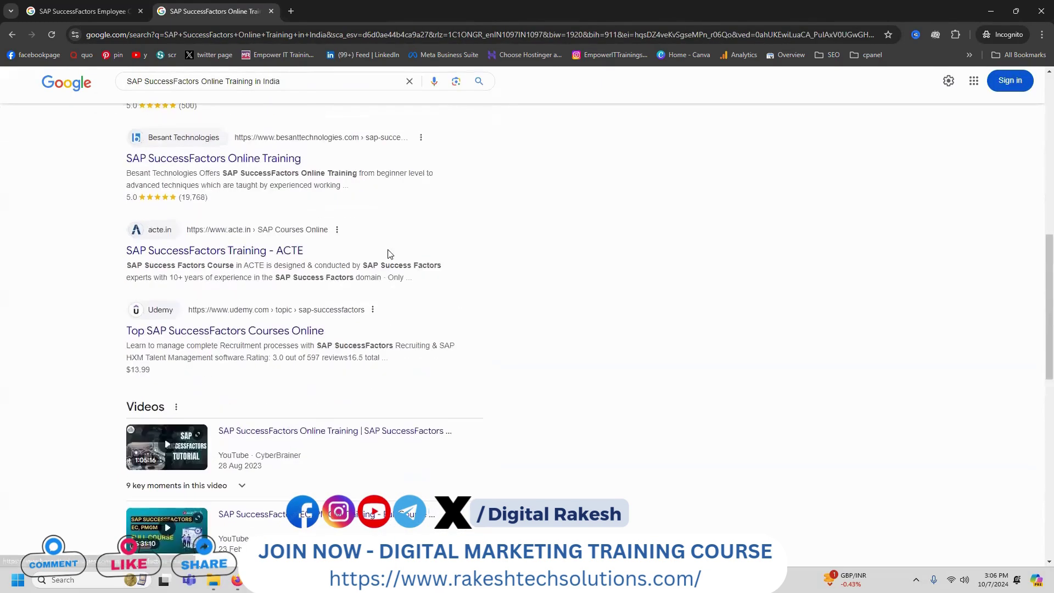
pyautogui.scroll(-10, 427, 281)
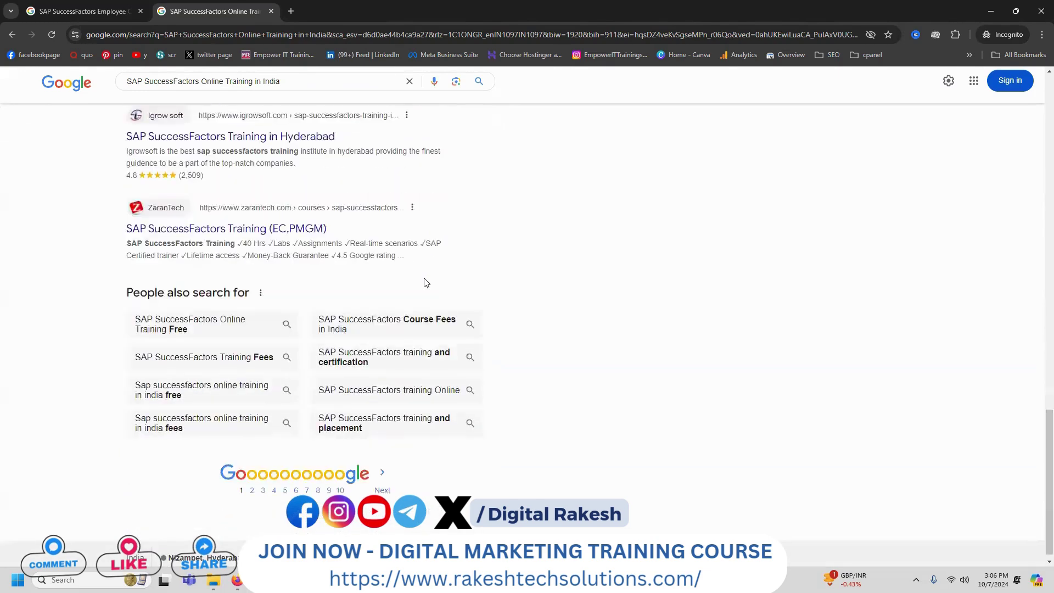
pyautogui.click(252, 482)
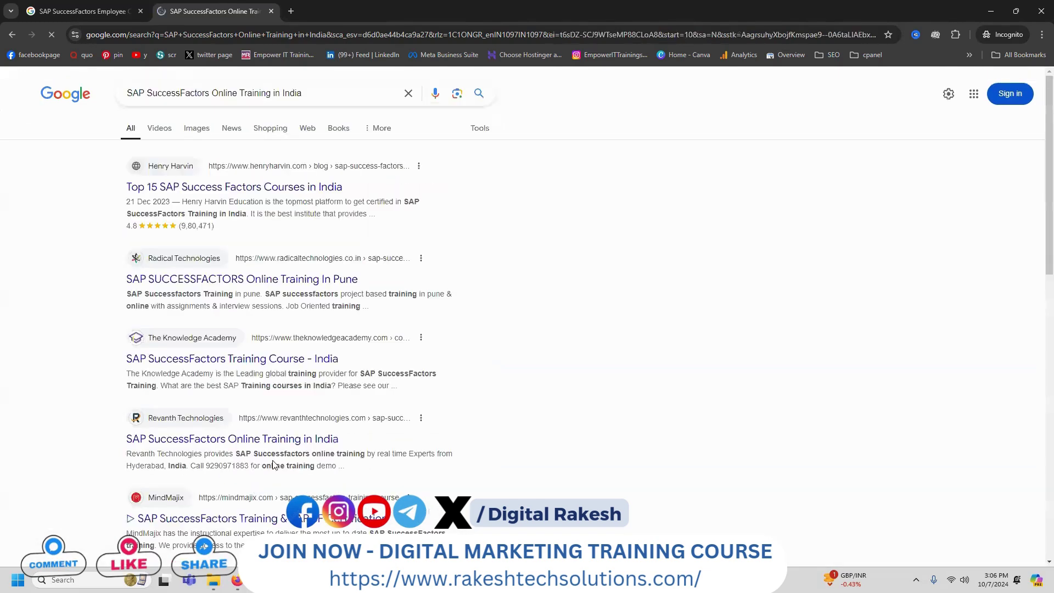
pyautogui.scroll(-5, 453, 291)
pyautogui.scroll(-3, 452, 292)
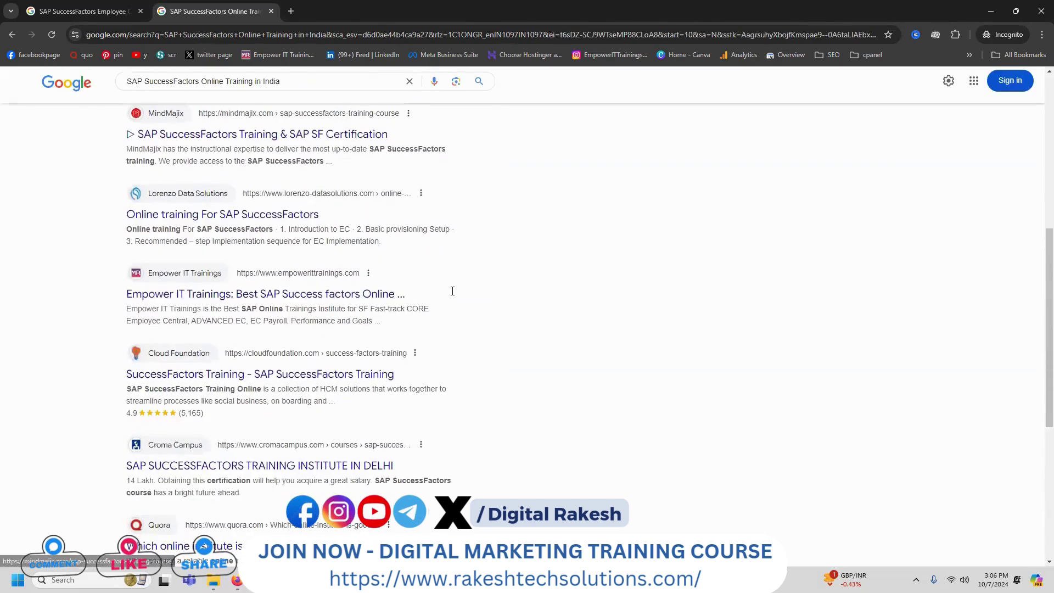
pyautogui.keyDown('ctrl'); pyautogui.click(376, 299); pyautogui.keyUp('ctrl')
pyautogui.click(311, 7)
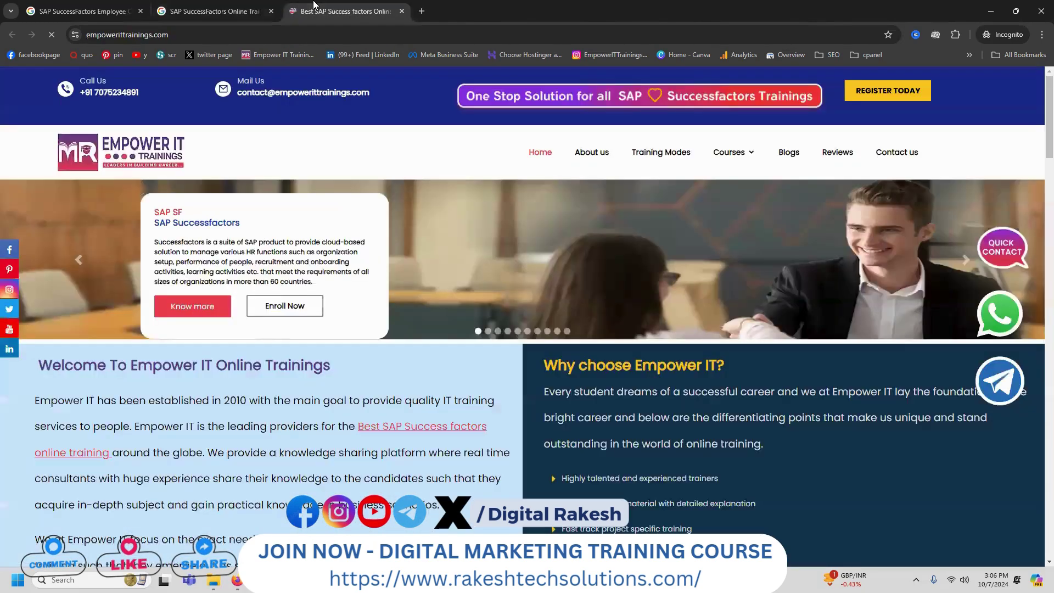
pyautogui.click(230, 7)
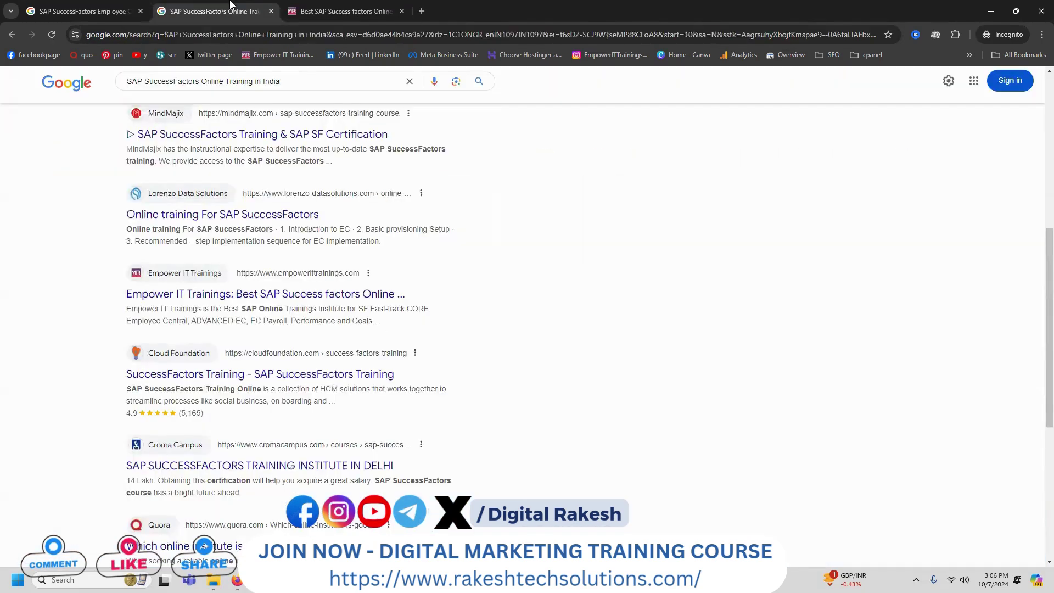
# Search 'SAP SuccessFactors Online course in India' and check results page 2
pyautogui.doubleClick(246, 81)
pyautogui.write('course')
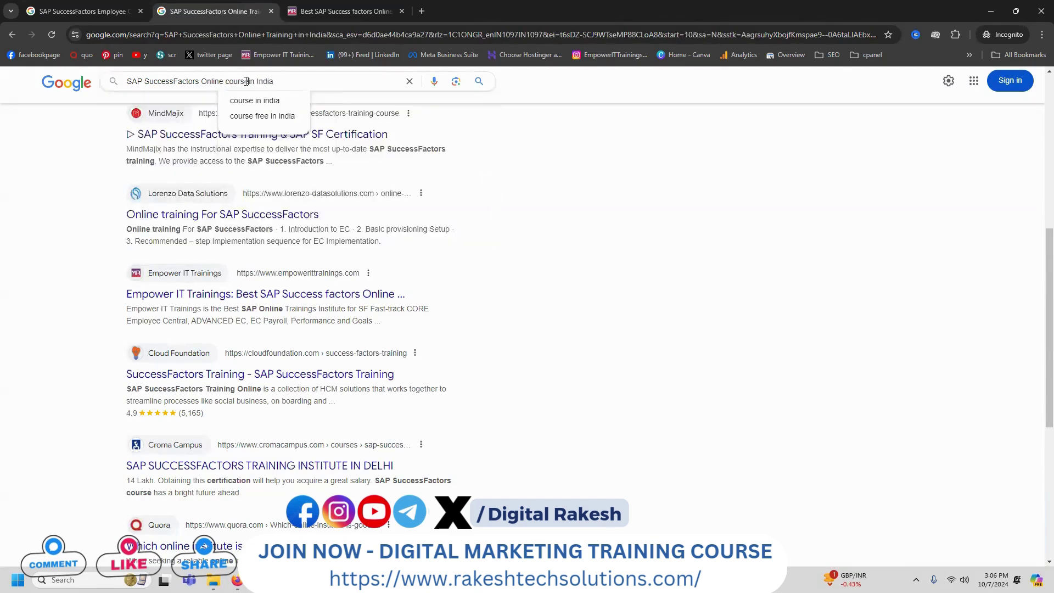
pyautogui.press('Return')
pyautogui.scroll(-5, 320, 219)
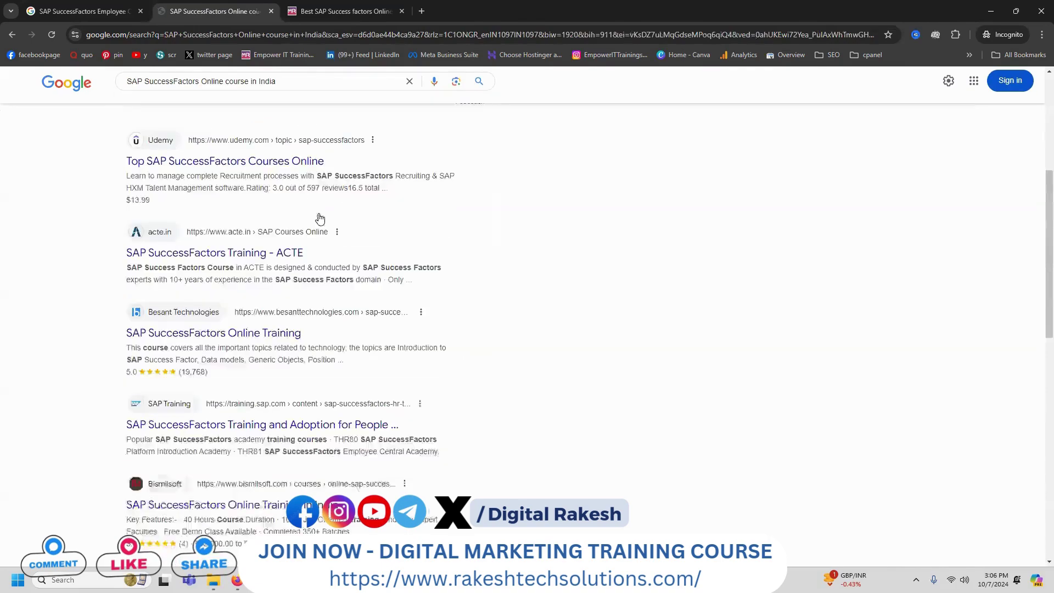
pyautogui.scroll(-15, 320, 219)
pyautogui.click(250, 483)
pyautogui.scroll(-3, 435, 304)
pyautogui.scroll(-5, 435, 303)
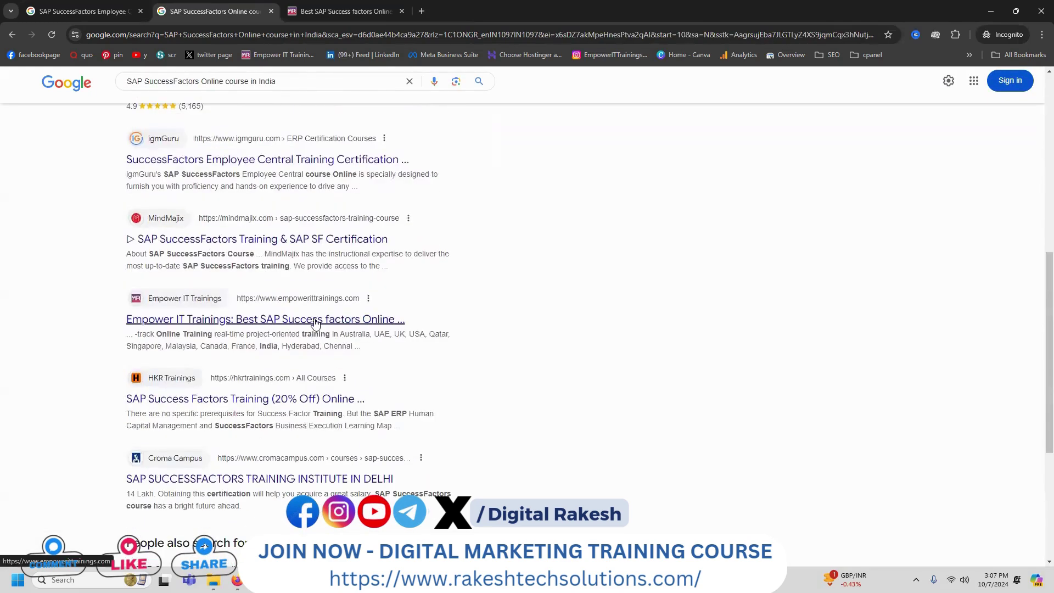
# Check the Empower IT Trainings tab, then select the search query and switch back to Notepad
pyautogui.click(439, 6)
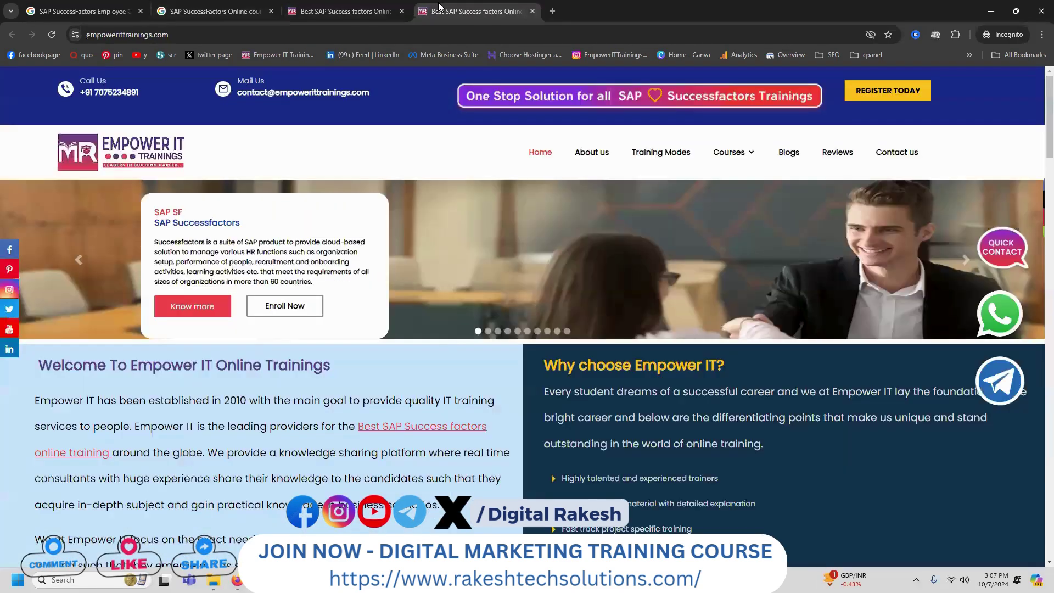
pyautogui.click(240, 6)
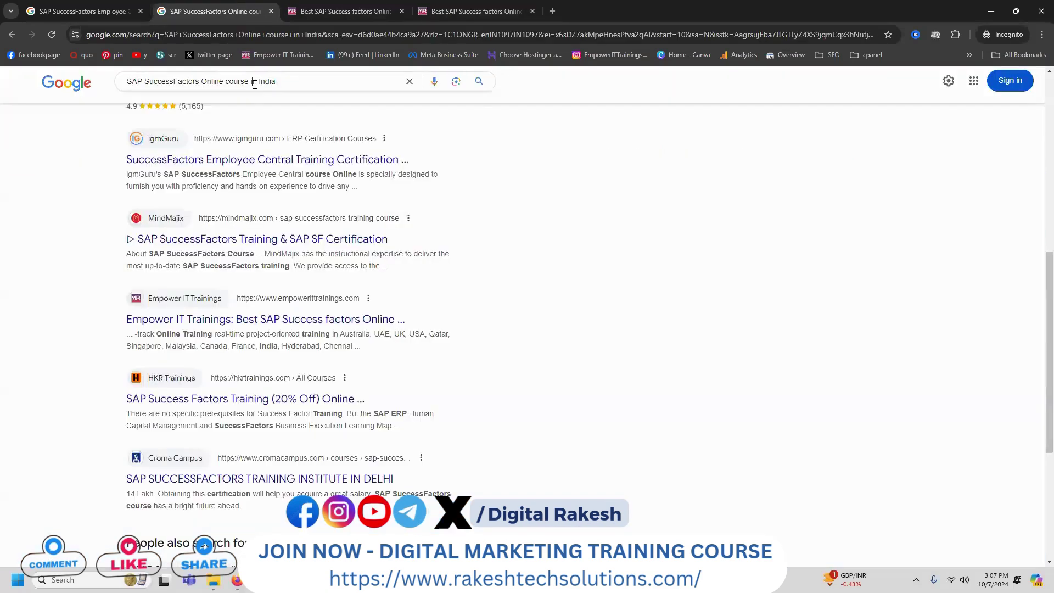
pyautogui.tripleClick(255, 83)
pyautogui.hotkey('ctrl', 'c')
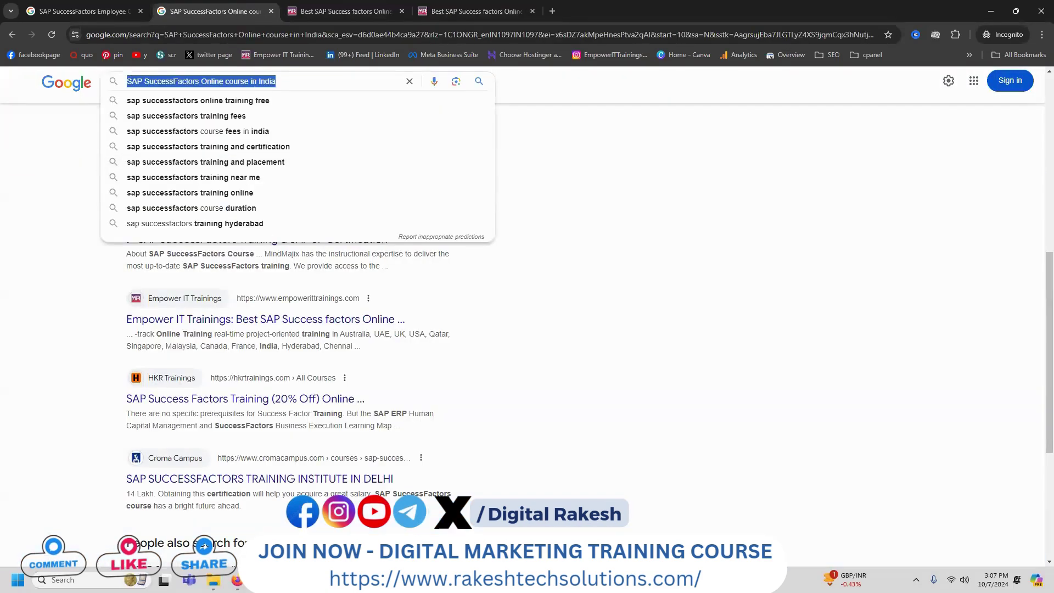
pyautogui.hotkey('alt', 'Tab')
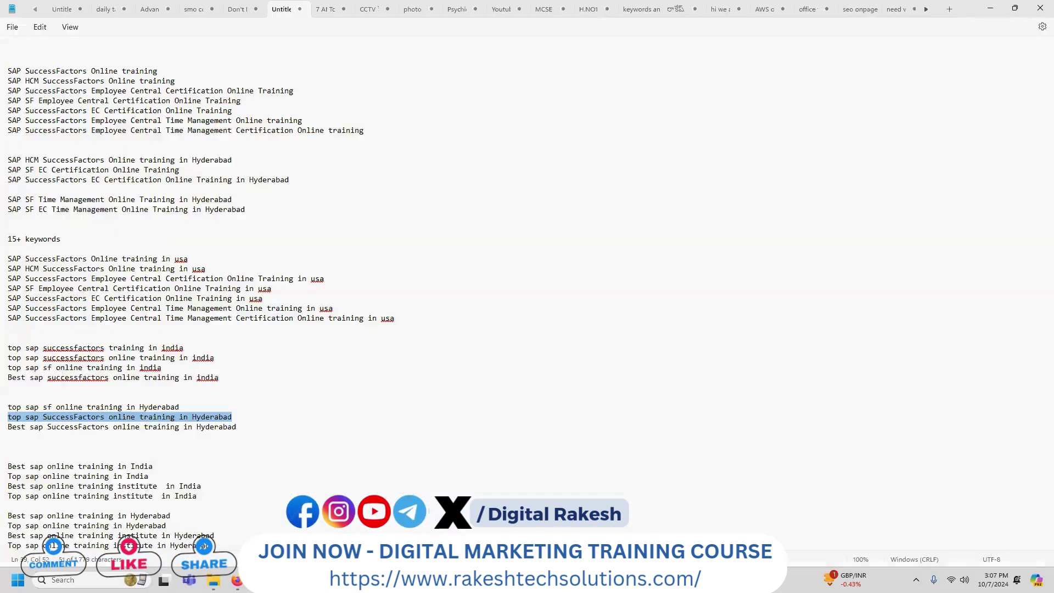
# Add 'SAP SuccessFactors Online course in India' to the keyword list
pyautogui.click(164, 395)
pyautogui.press('Return')
pyautogui.hotkey('ctrl', 'v')
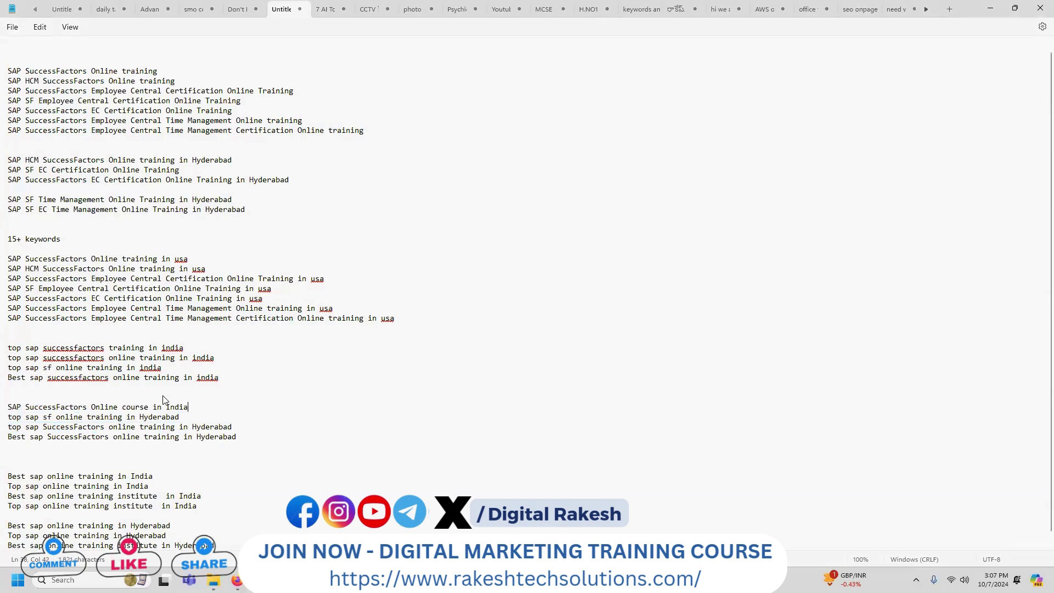
pyautogui.scroll(-1, 196, 403)
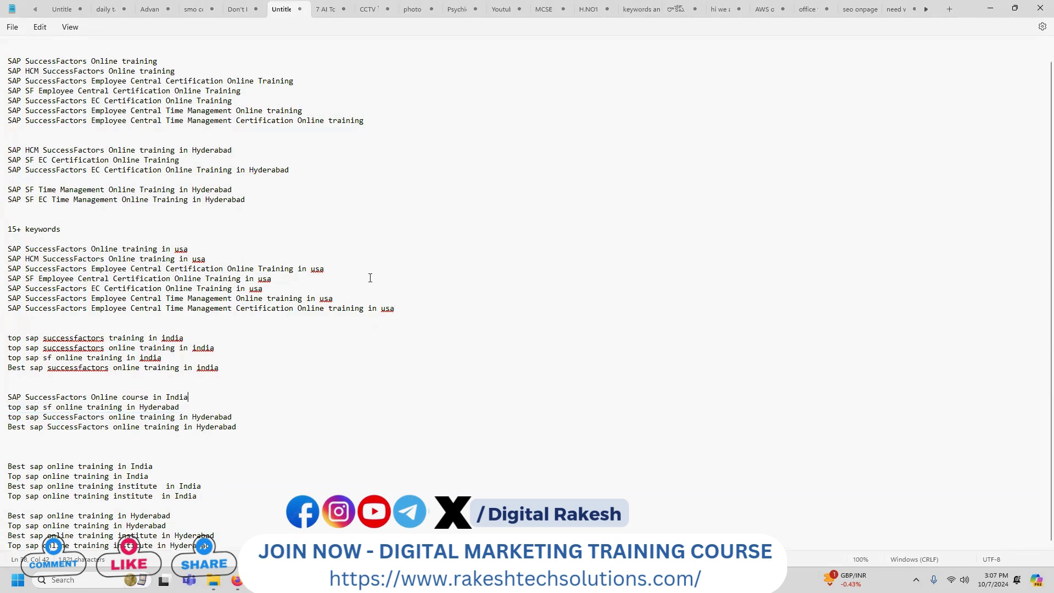
# Move the five Hyderabad keywords below the usa group and select 'Top sap online training institute in Hyderabad'
pyautogui.moveTo(291, 224); pyautogui.dragTo(0, 145)
pyautogui.hotkey('ctrl', 'c')
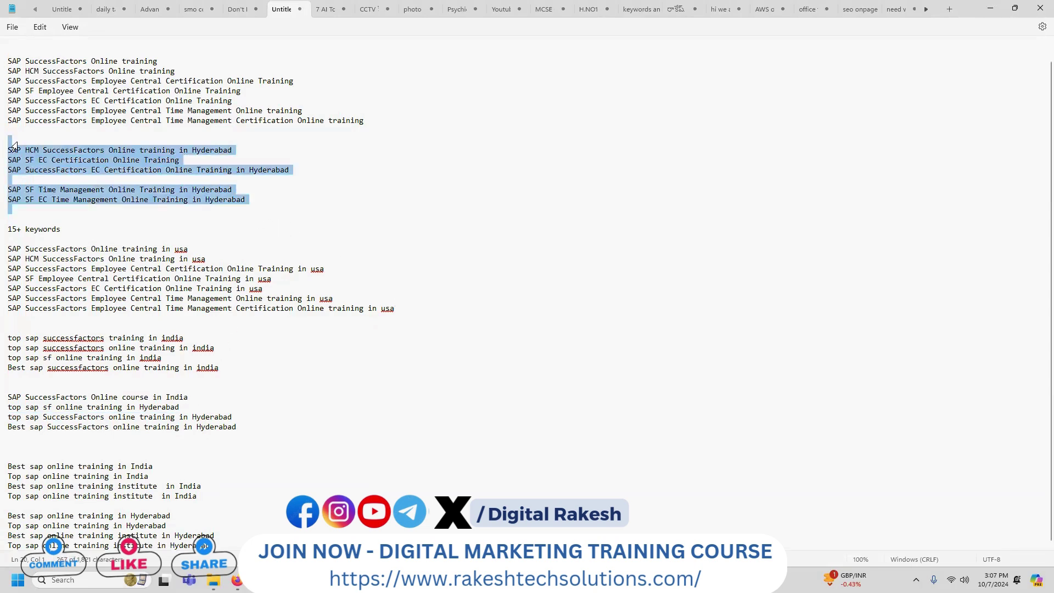
pyautogui.press('Delete')
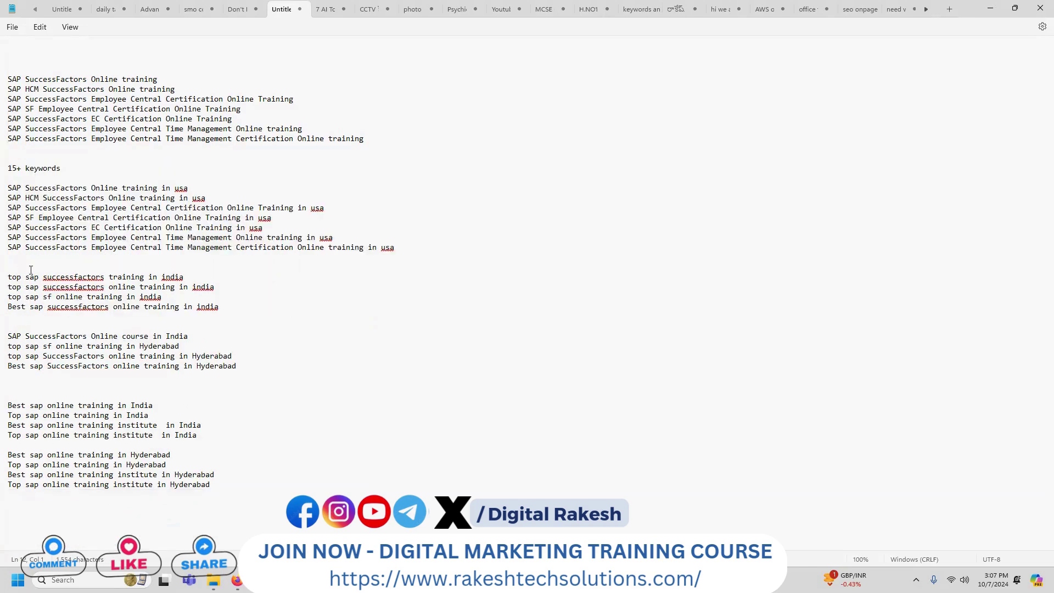
pyautogui.press('Return')
pyautogui.press('Return')
pyautogui.hotkey('ctrl', 'v')
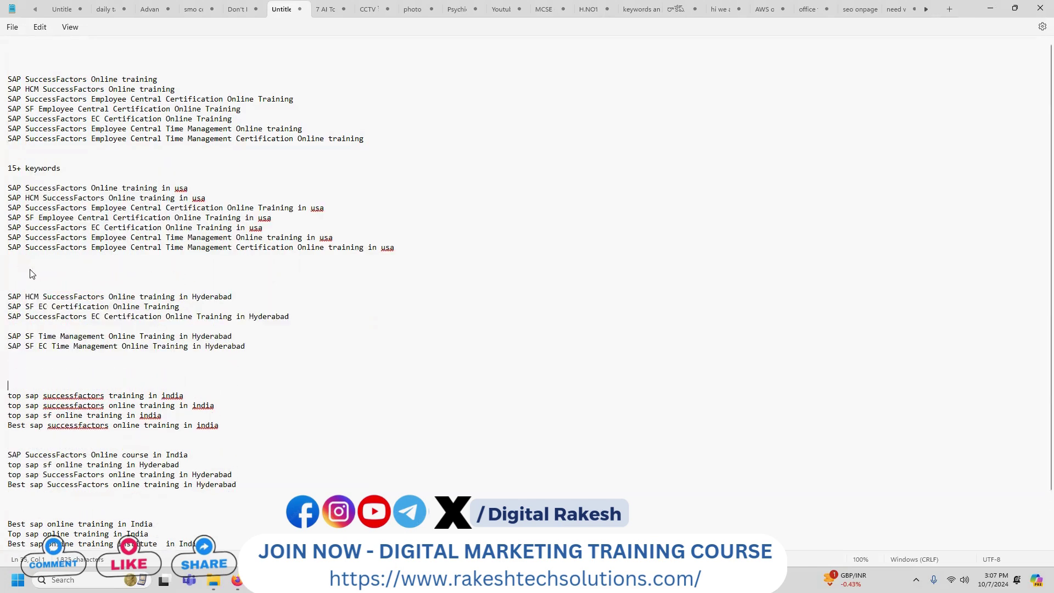
pyautogui.scroll(-2, 64, 289)
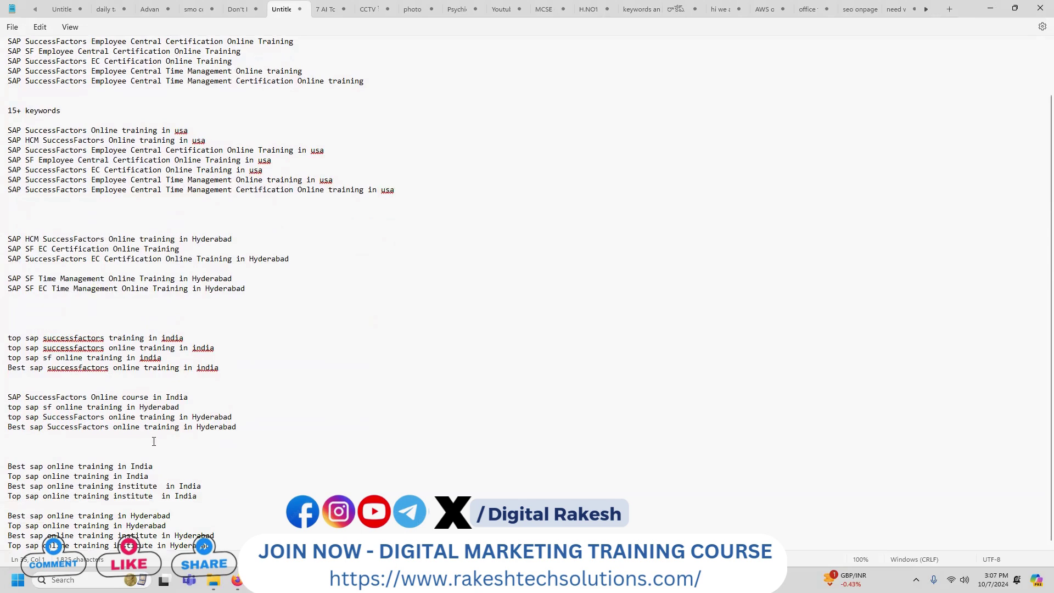
pyautogui.moveTo(214, 545); pyautogui.dragTo(4, 546)
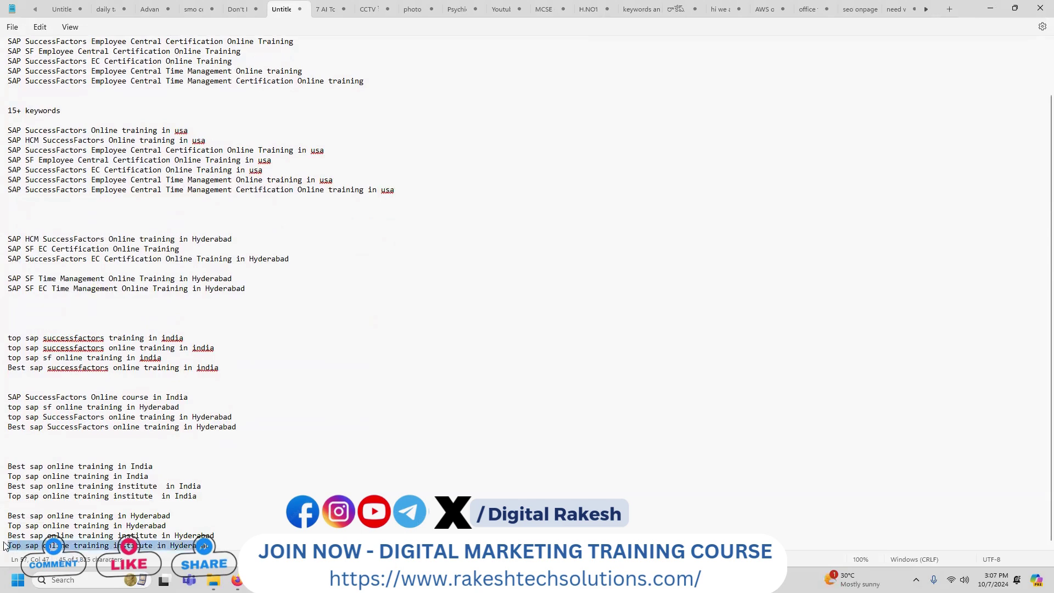
# Search Google for 'Top sap online training institute in Hyderabad' and review page one
pyautogui.hotkey('ctrl', 'c')
pyautogui.hotkey('alt', 'Tab')
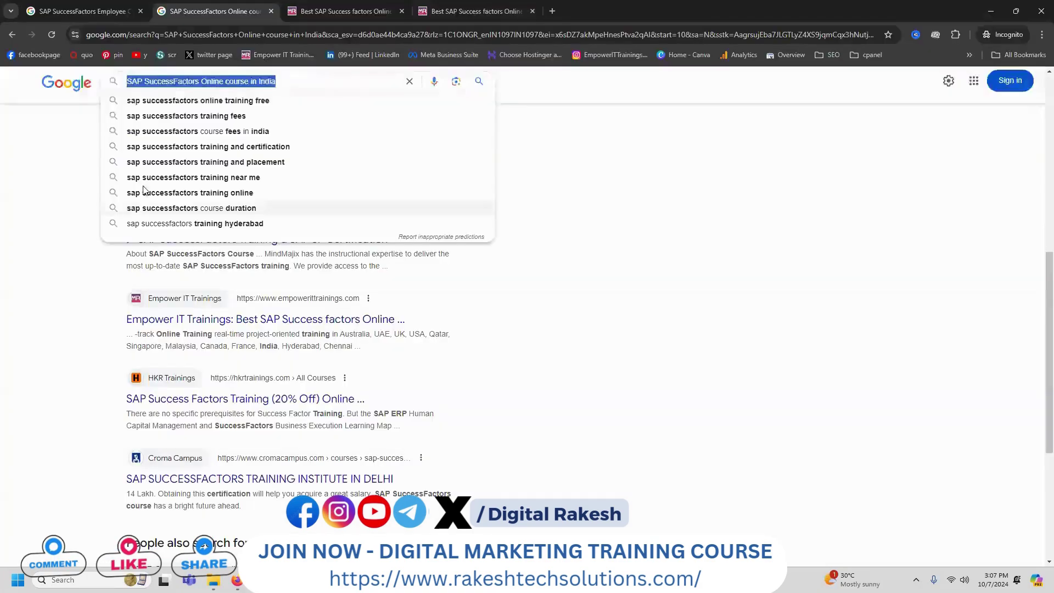
pyautogui.hotkey('ctrl', 'v')
pyautogui.press('Return')
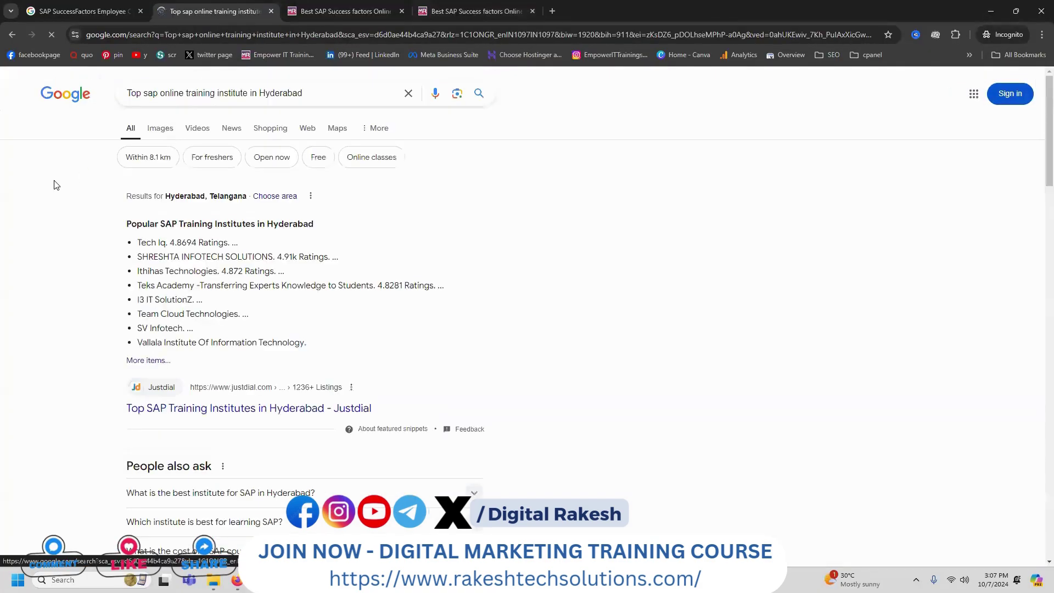
pyautogui.scroll(-15, 55, 192)
pyautogui.scroll(-2, 54, 193)
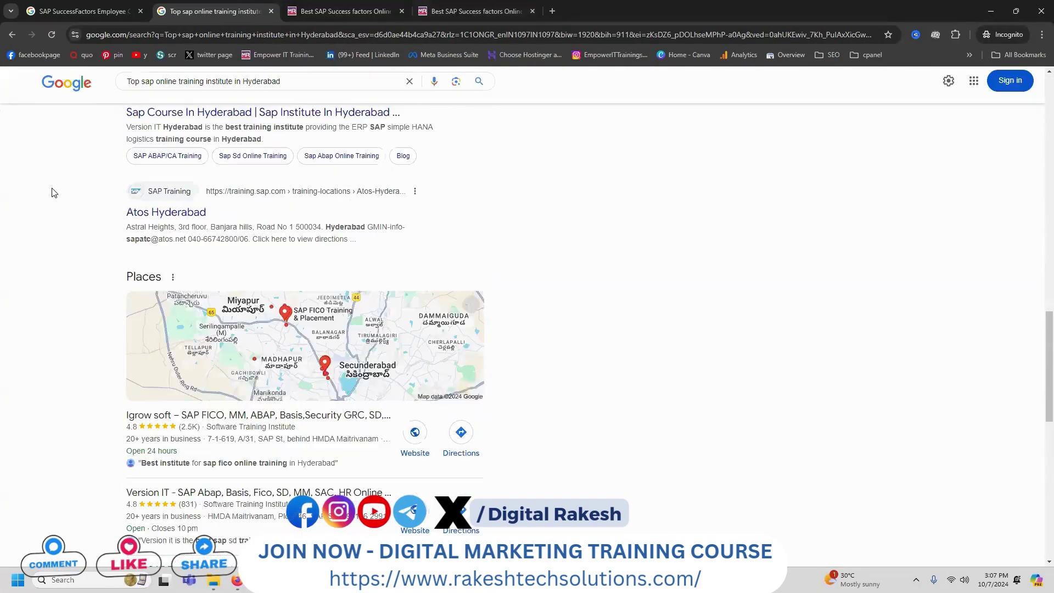
pyautogui.scroll(-10, 65, 231)
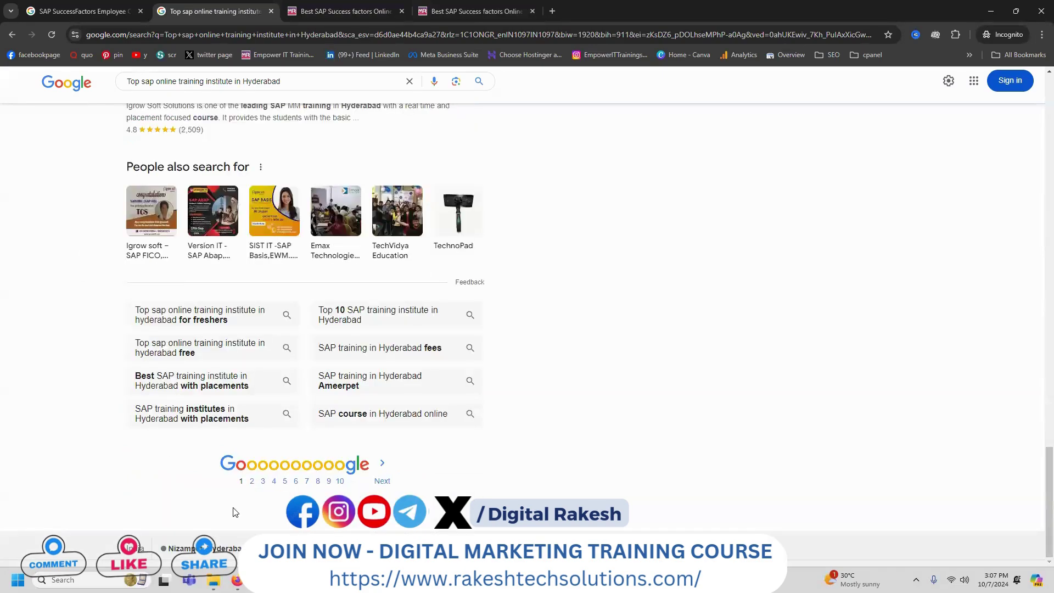
# Check results pages 2, 3 and 4, then go back to Notepad
pyautogui.click(252, 481)
pyautogui.scroll(-3, 572, 189)
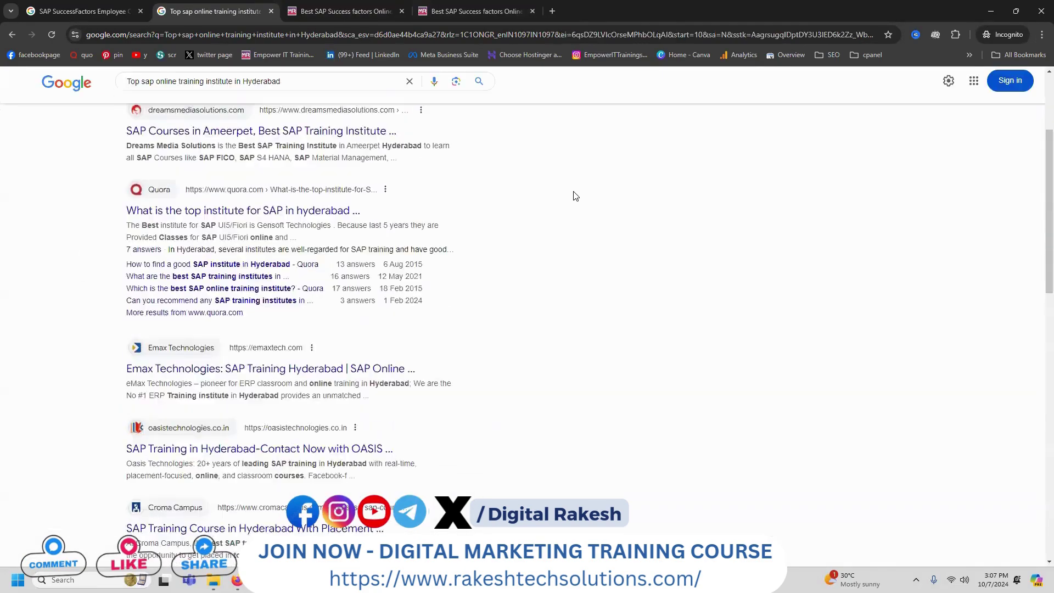
pyautogui.scroll(-12, 576, 197)
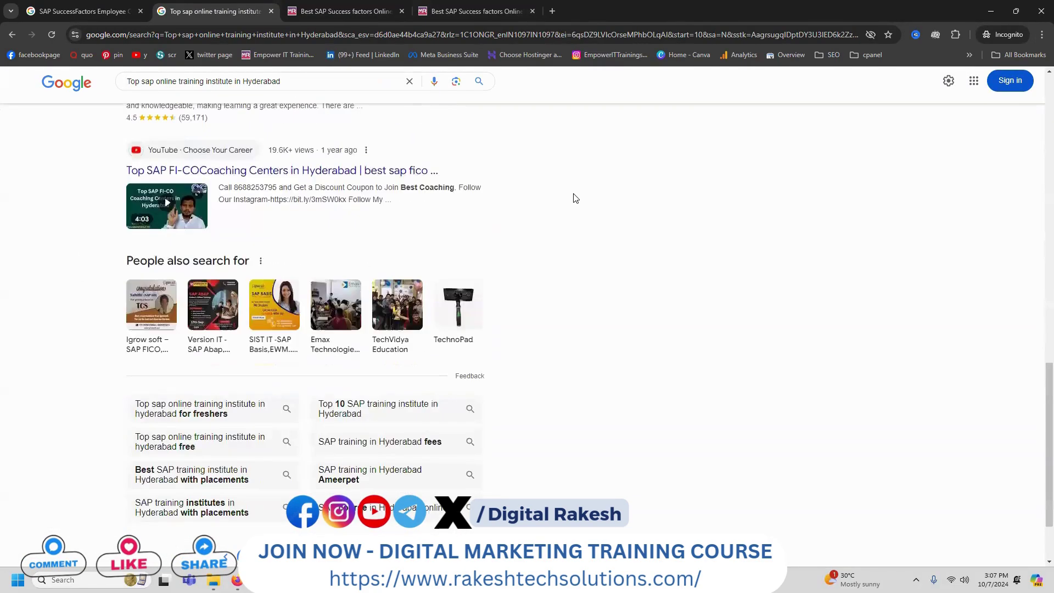
pyautogui.scroll(-2, 576, 198)
pyautogui.click(281, 483)
pyautogui.scroll(-1, 656, 259)
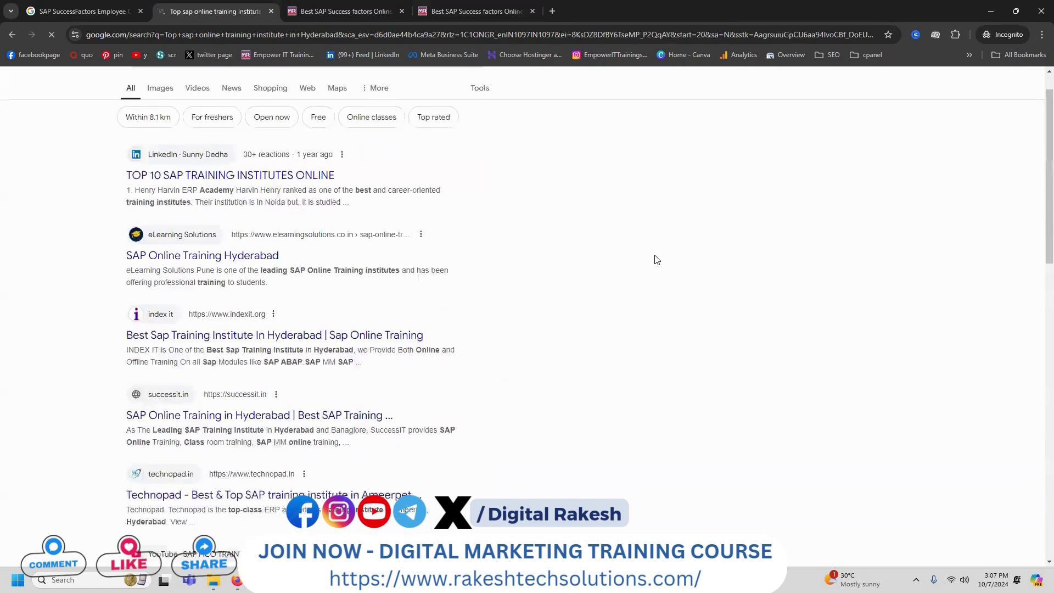
pyautogui.scroll(-9, 657, 259)
pyautogui.scroll(-5, 657, 260)
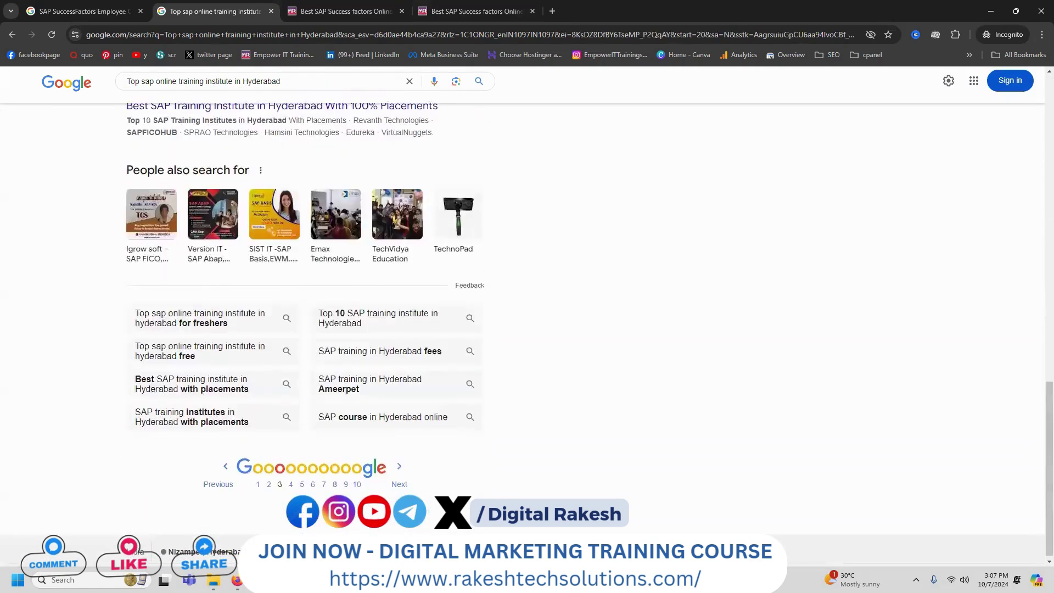
pyautogui.click(290, 484)
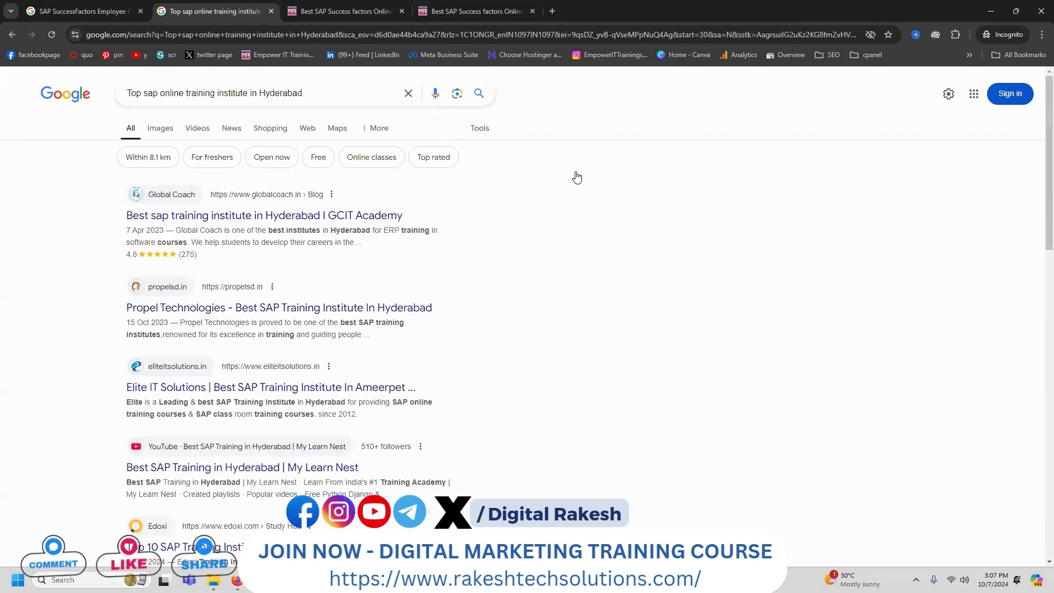
pyautogui.scroll(-4, 576, 177)
pyautogui.scroll(-7, 576, 178)
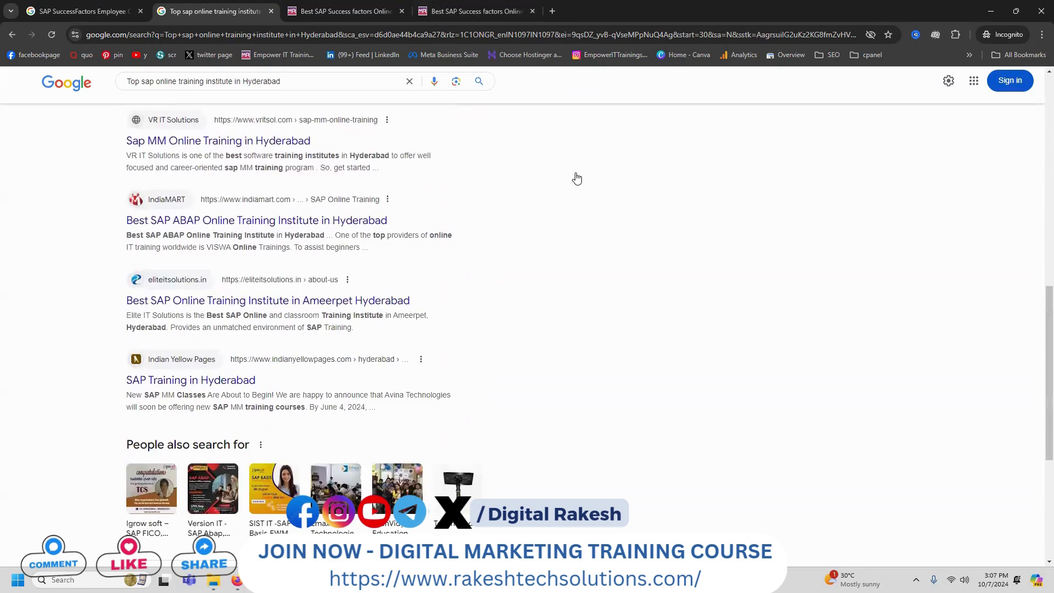
pyautogui.hotkey('alt', 'Tab')
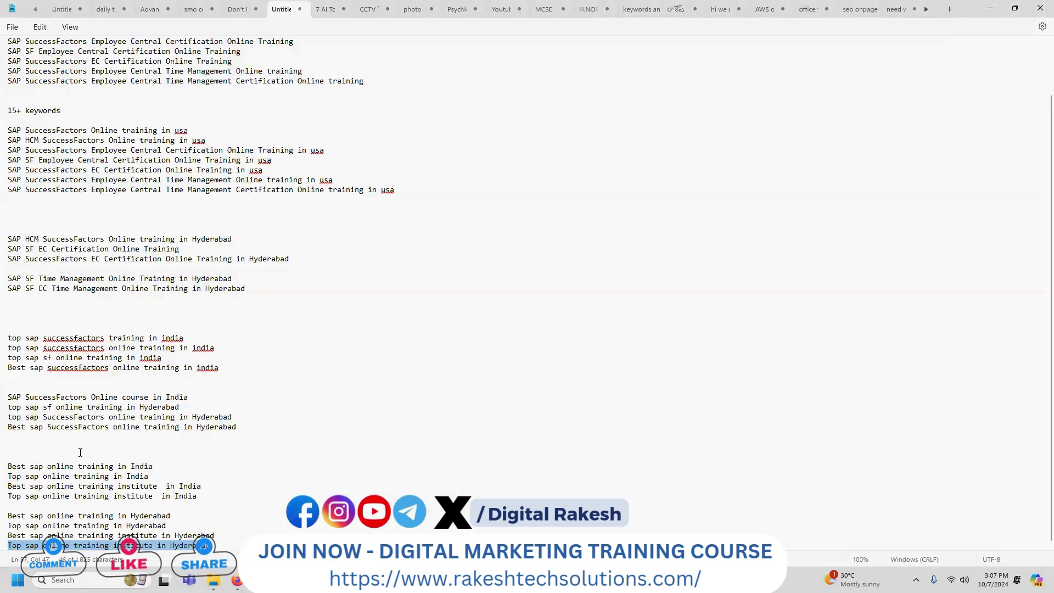
# Search 'top sap SuccessFactors online Course in Hyderabad', the Notepad keyword with training changed to Course
pyautogui.click(3, 419)
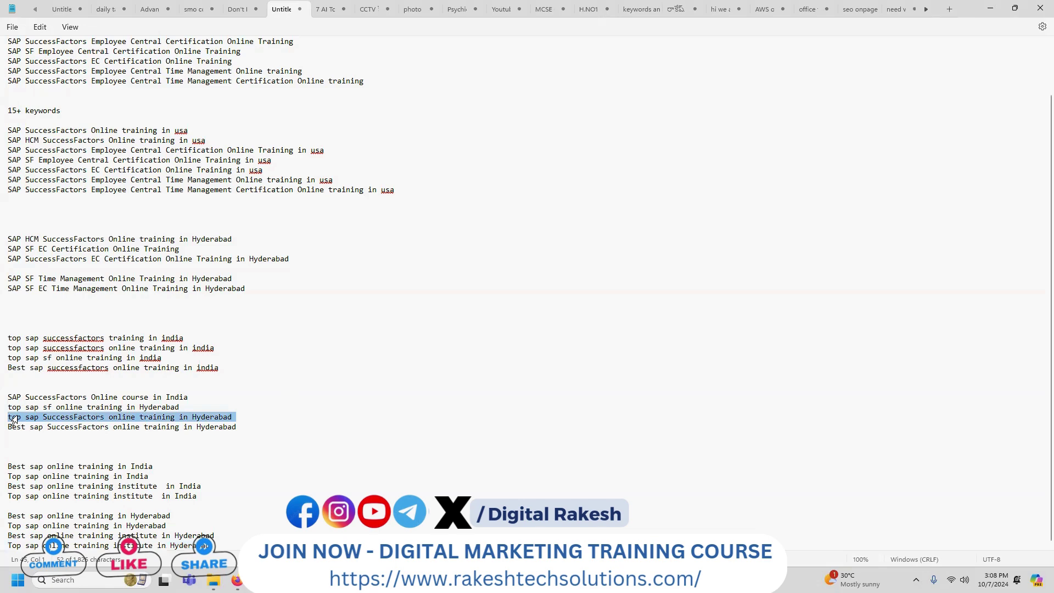
pyautogui.hotkey('alt', 'Tab')
pyautogui.tripleClick(225, 81)
pyautogui.hotkey('ctrl', 'v')
pyautogui.doubleClick(245, 81)
pyautogui.write('Course')
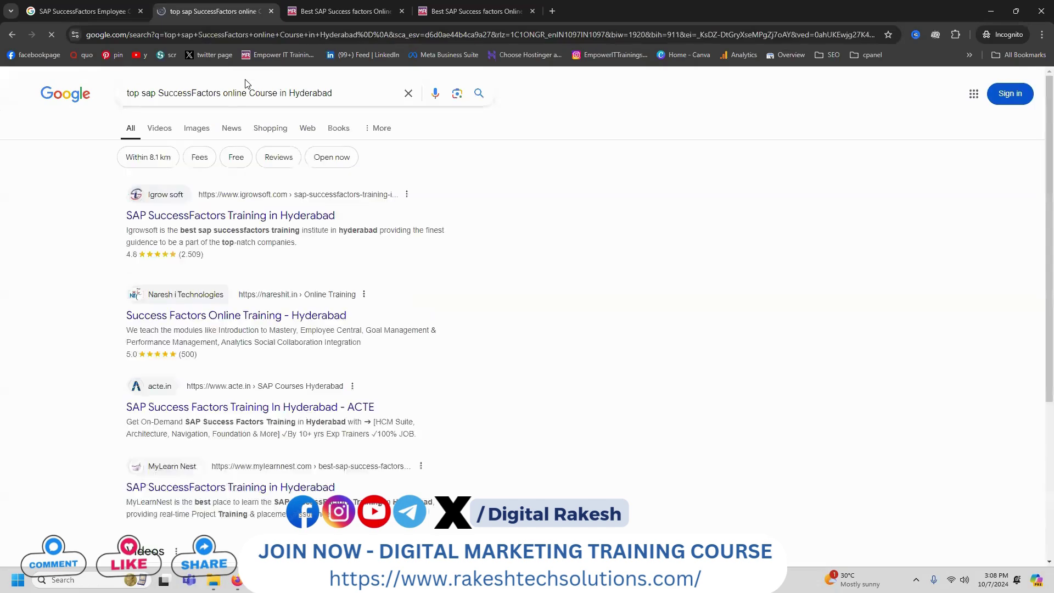
pyautogui.scroll(-10, 64, 281)
pyautogui.scroll(-4, 63, 286)
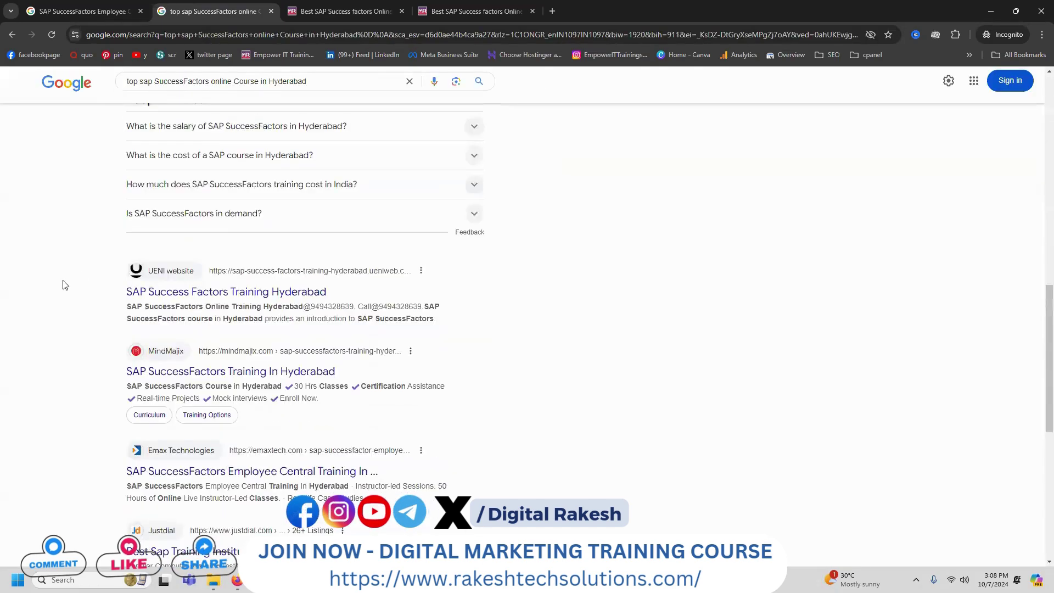
pyautogui.scroll(6, 64, 285)
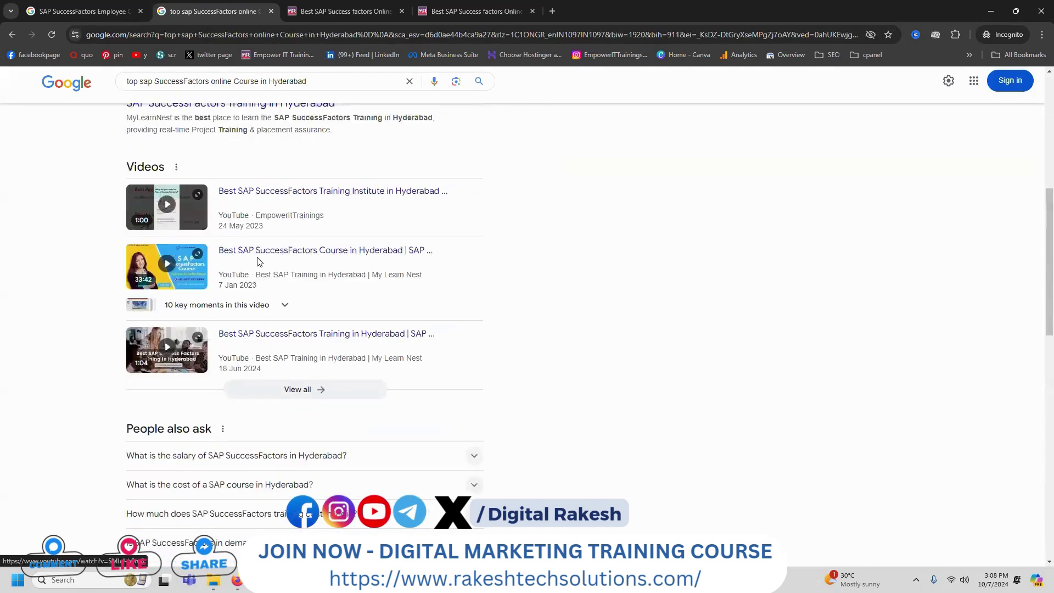
pyautogui.scroll(-15, 147, 298)
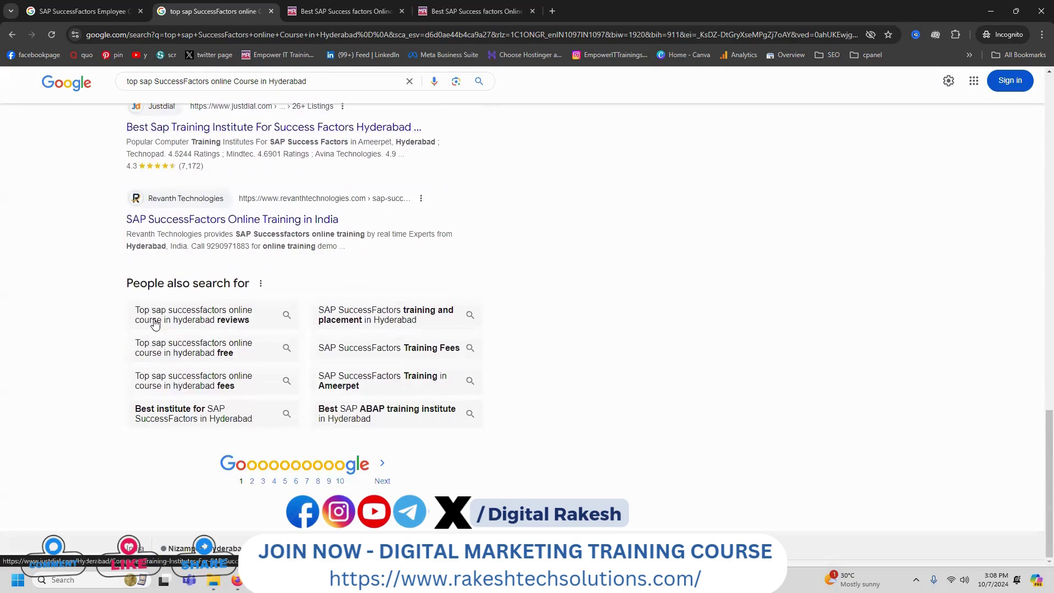
# Check results pages 2 through 5, ending with My Learn Nest on page 5
pyautogui.click(252, 483)
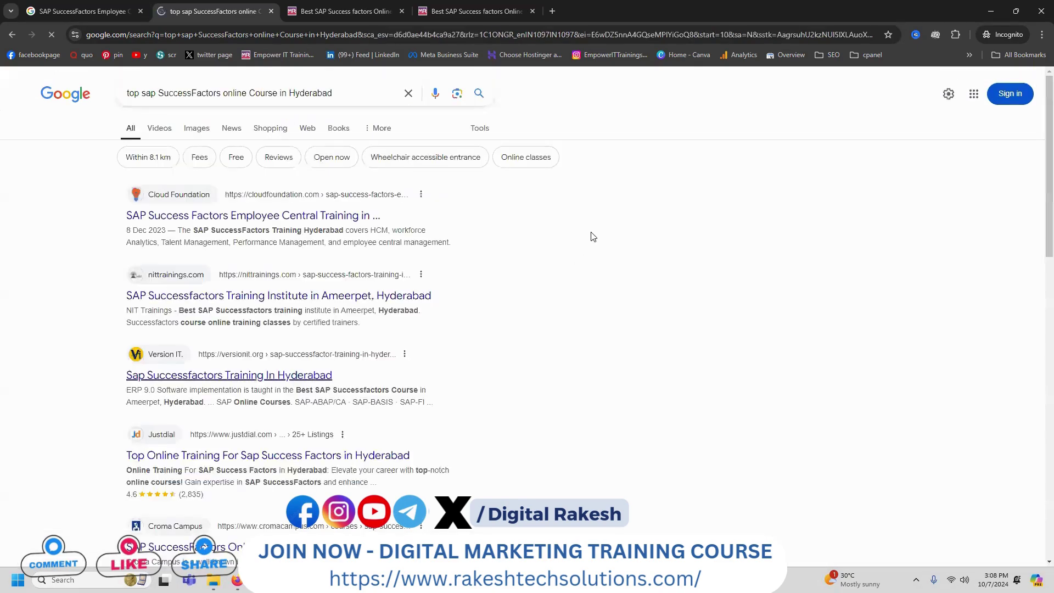
pyautogui.scroll(-4, 592, 236)
pyautogui.scroll(-14, 592, 236)
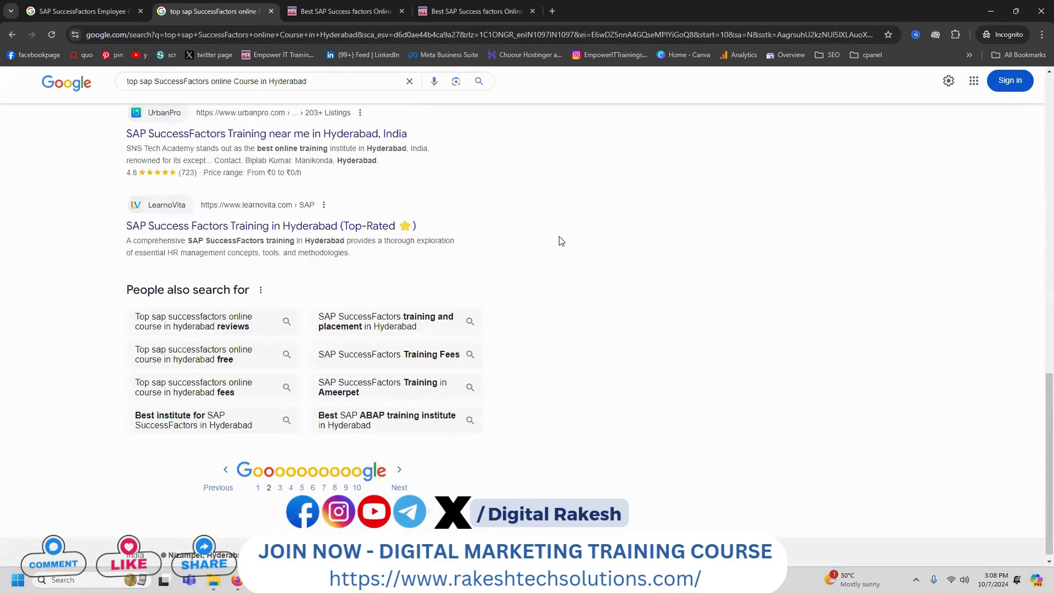
pyautogui.click(280, 482)
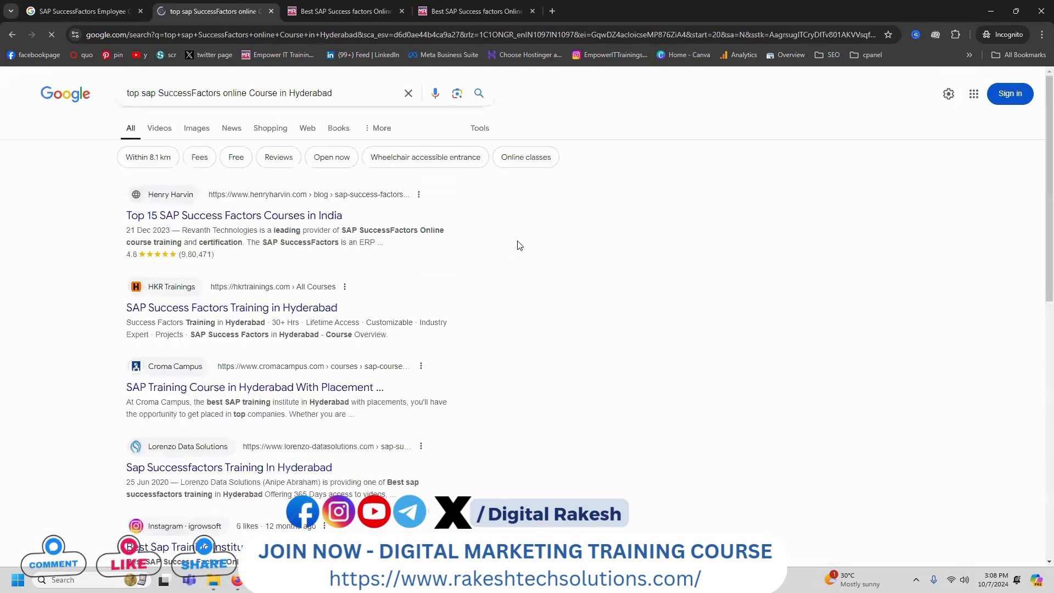
pyautogui.scroll(-3, 518, 245)
pyautogui.scroll(-6, 517, 245)
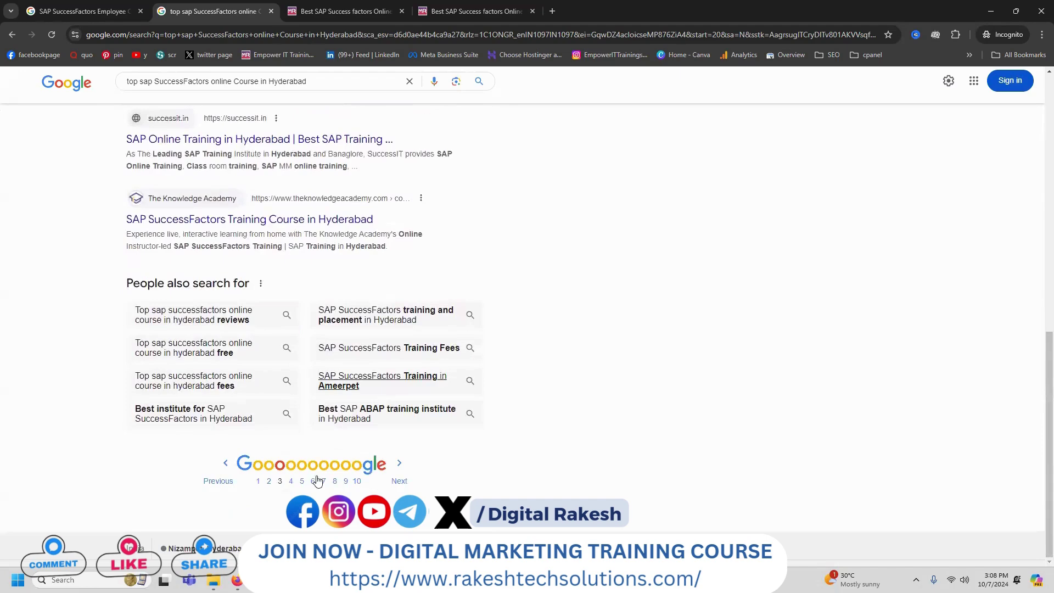
pyautogui.click(286, 482)
pyautogui.scroll(-2, 611, 282)
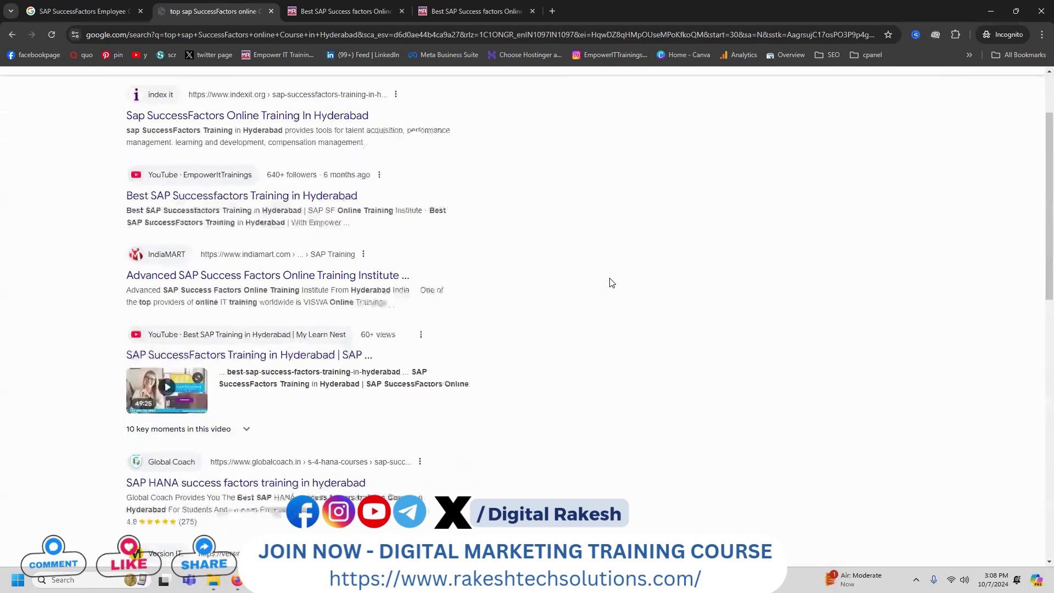
pyautogui.scroll(-12, 610, 283)
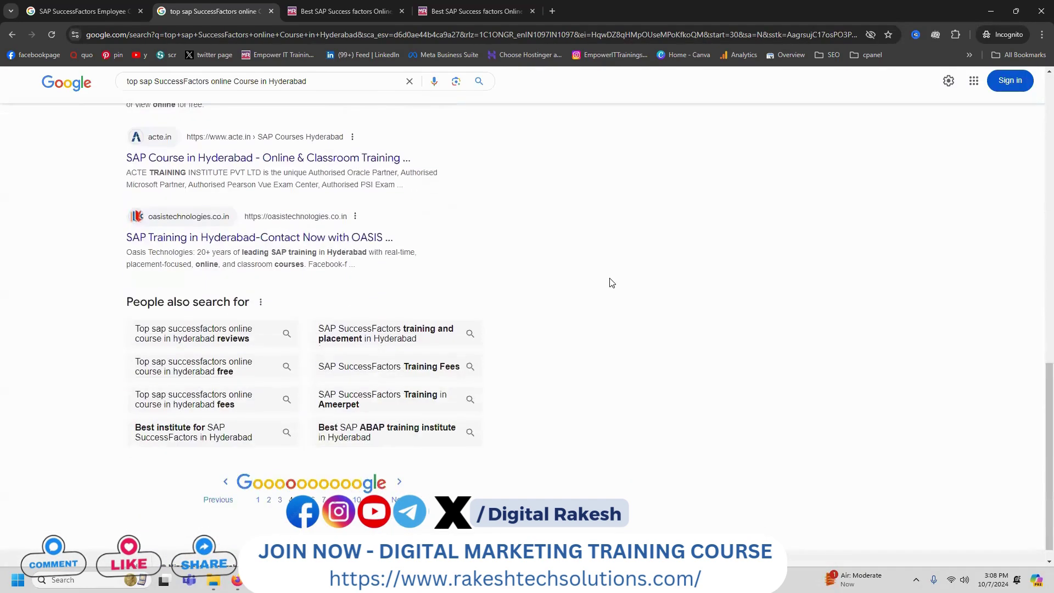
pyautogui.click(302, 481)
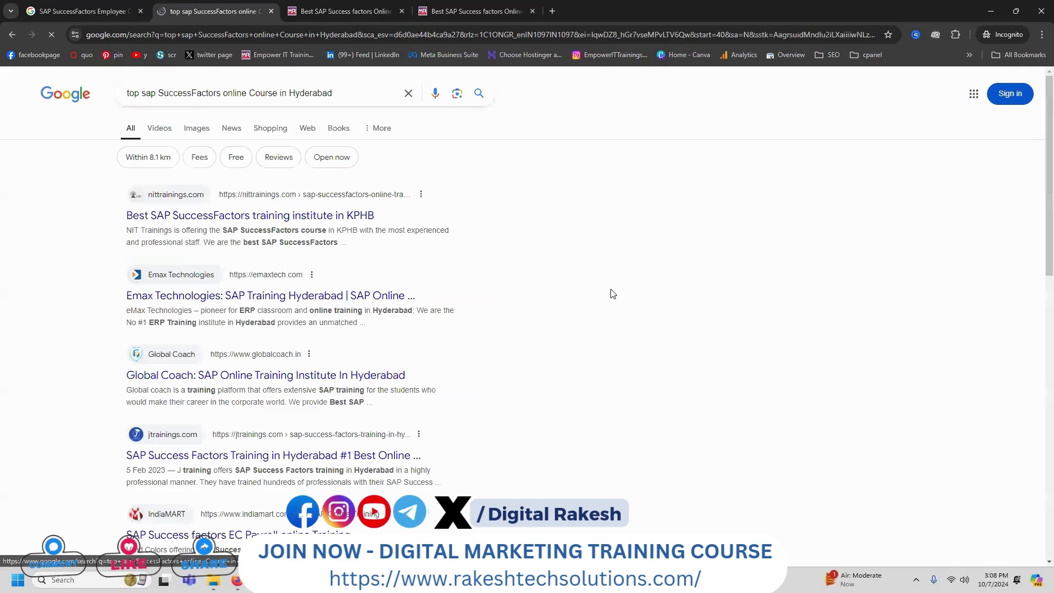
pyautogui.scroll(-15, 613, 294)
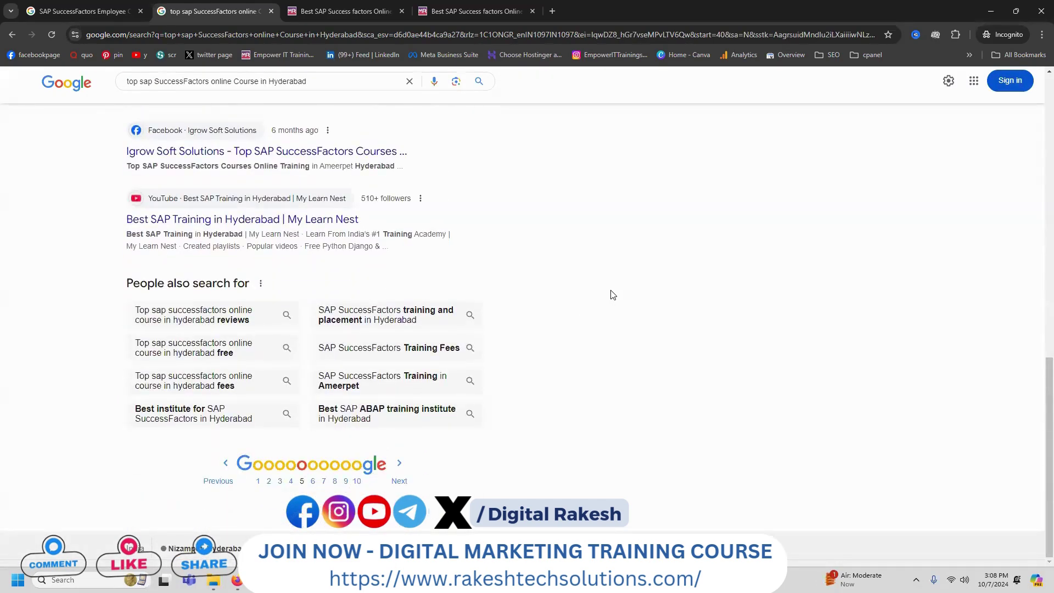
# Search the related query 'SAP SuccessFactors training and placement in Hyderabad' and review pages 1 to 3
pyautogui.click(223, 361)
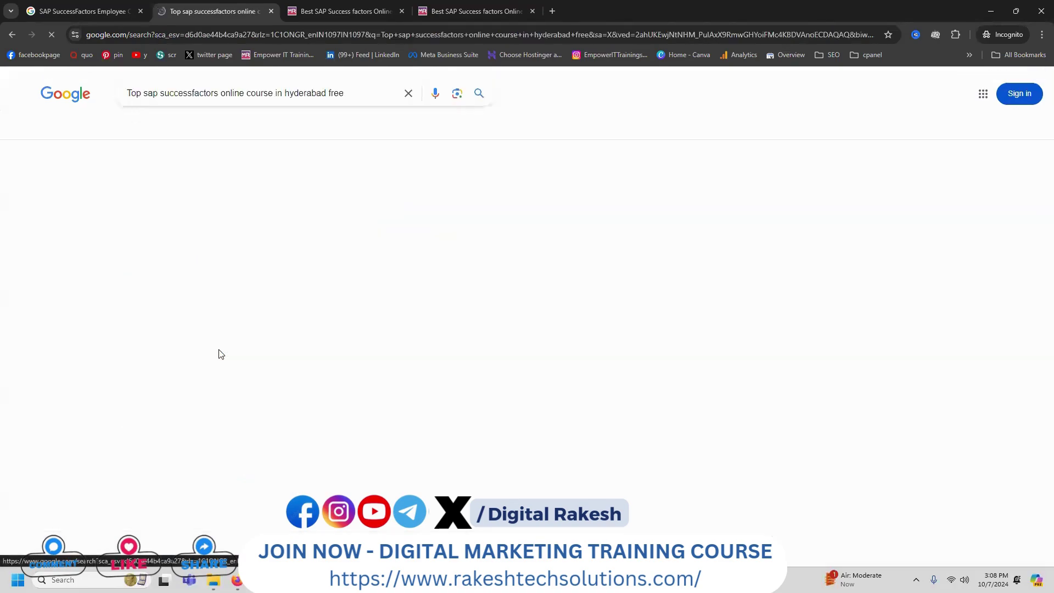
pyautogui.scroll(-2, 78, 351)
pyautogui.scroll(-15, 77, 351)
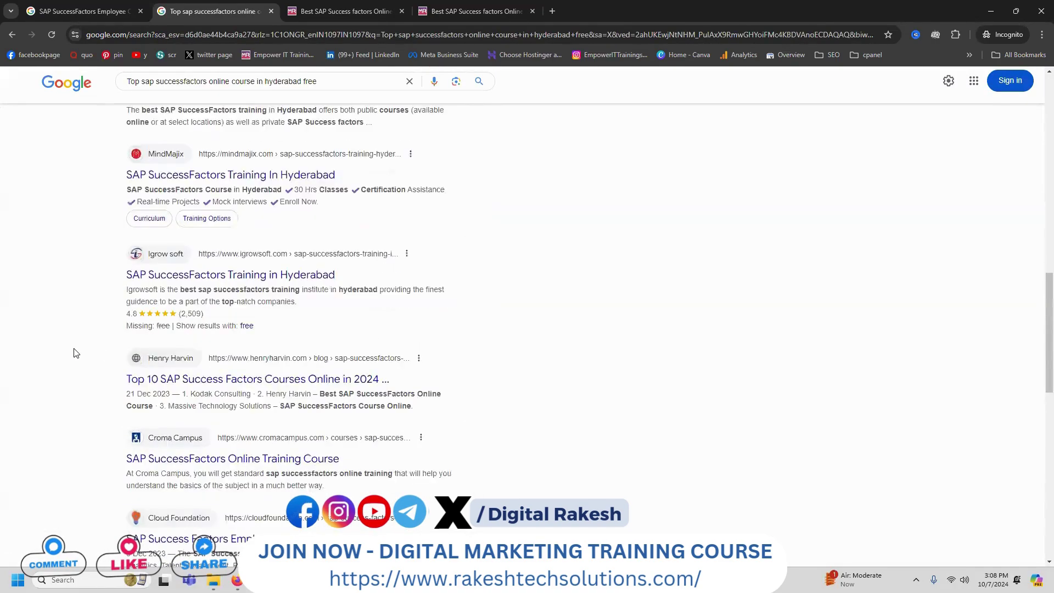
pyautogui.scroll(-3, 76, 358)
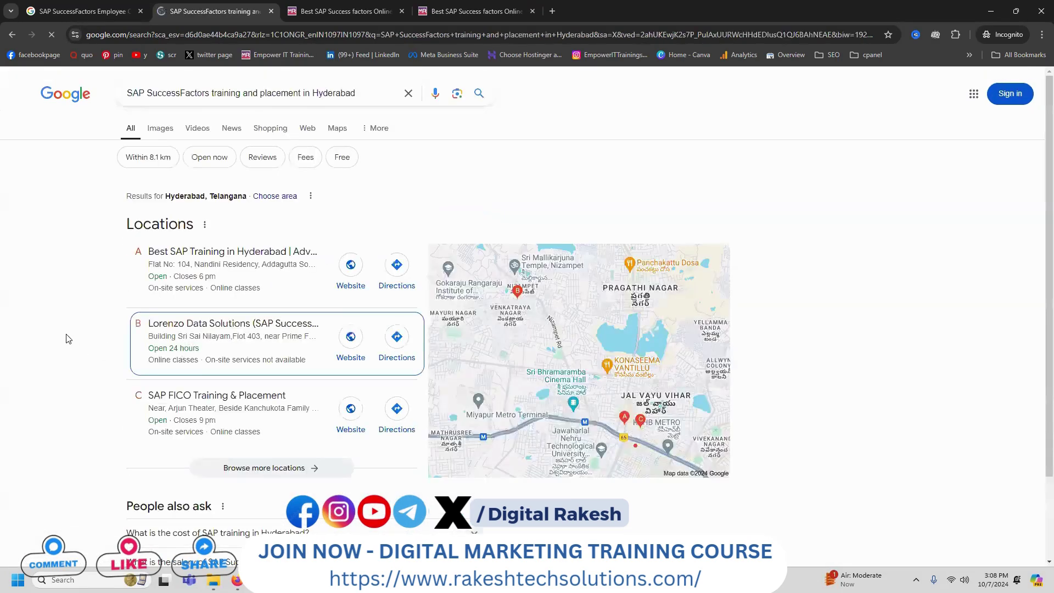
pyautogui.scroll(-12, 66, 346)
pyautogui.scroll(-15, 66, 348)
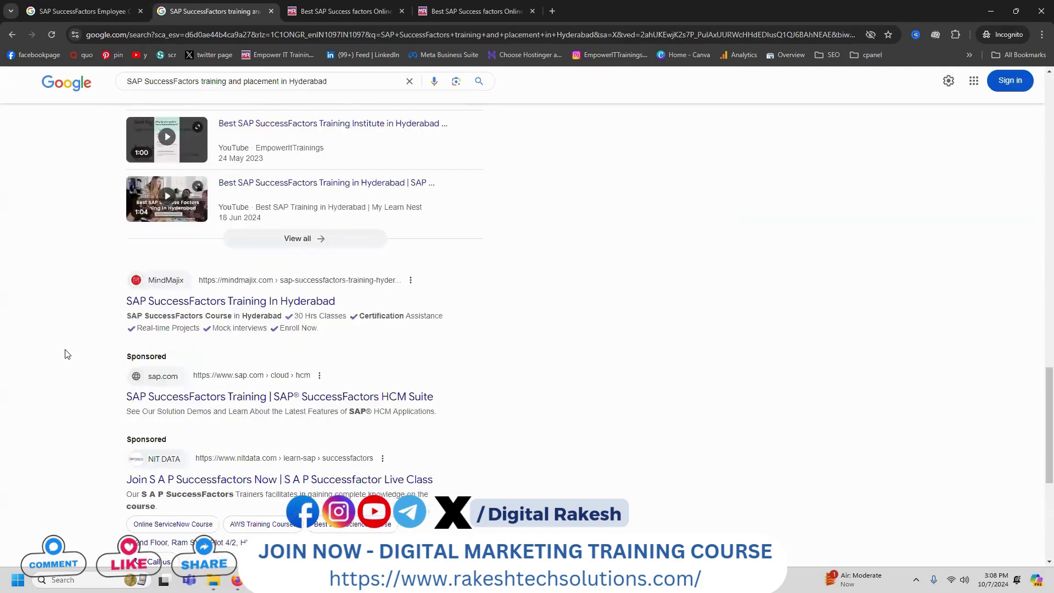
pyautogui.click(252, 482)
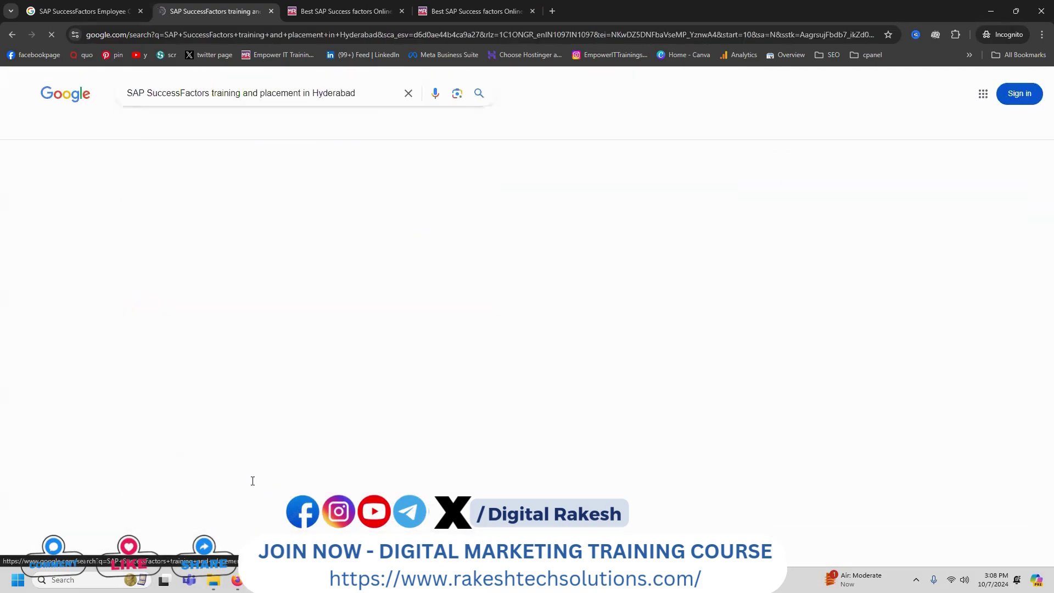
pyautogui.scroll(-15, 75, 383)
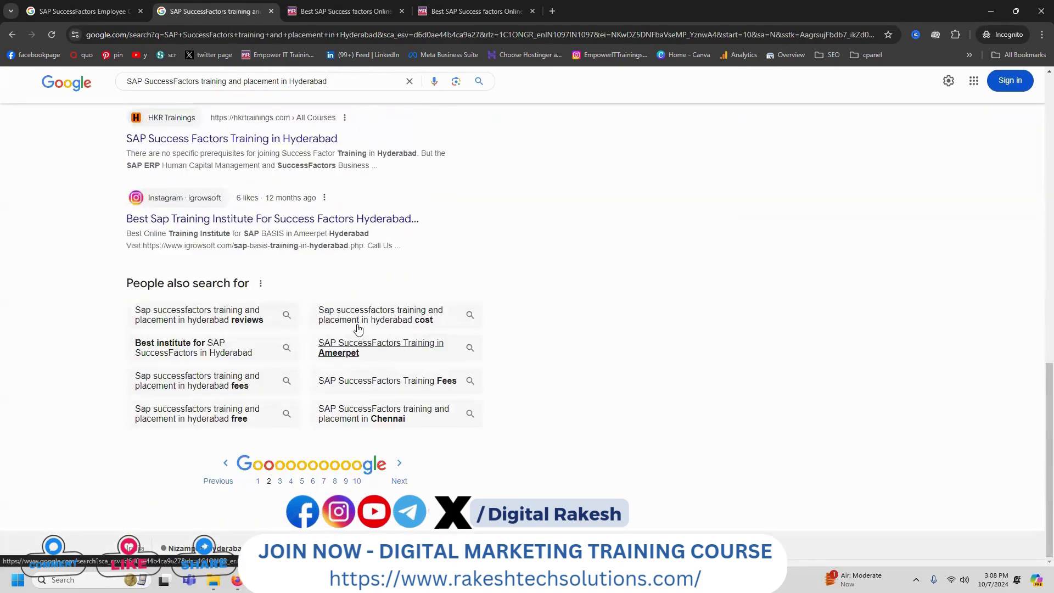
pyautogui.click(280, 482)
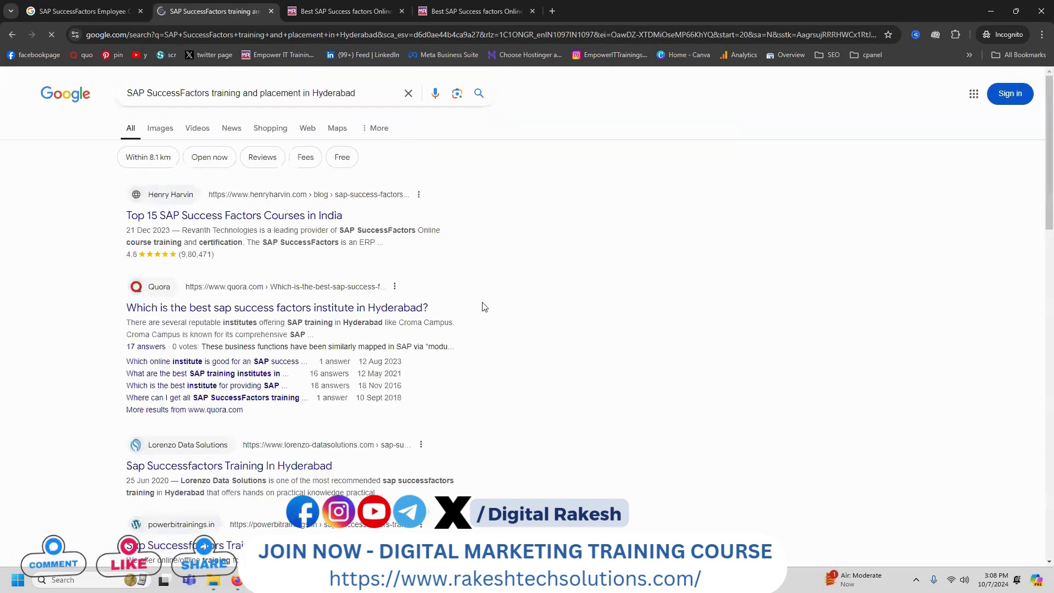
pyautogui.scroll(-10, 486, 299)
pyautogui.scroll(-5, 490, 291)
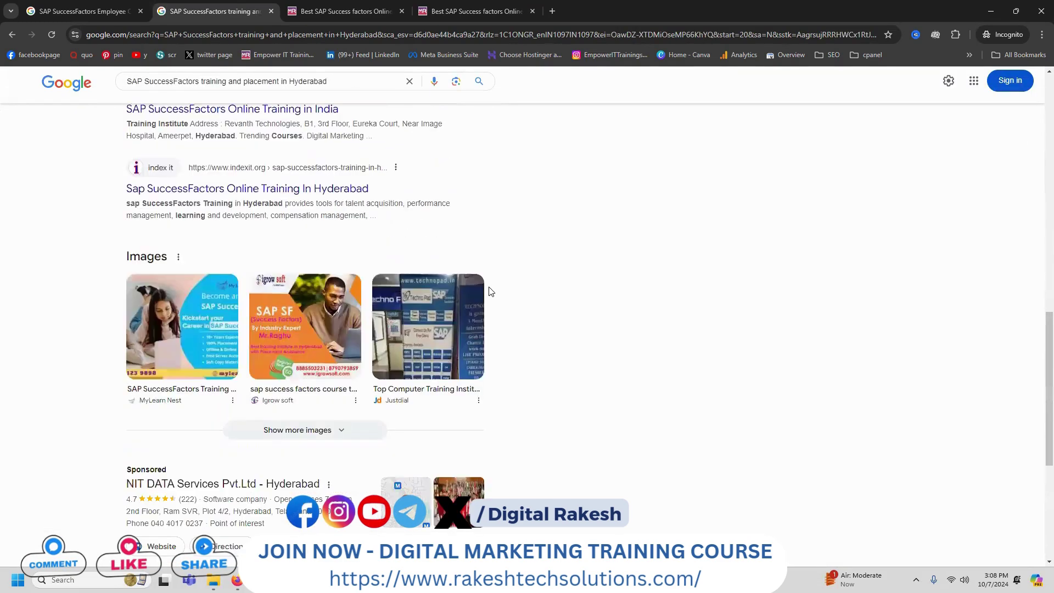
# Select 'SAP SuccessFactors training' in the search box and switch back to Notepad
pyautogui.doubleClick(293, 82)
pyautogui.hotkey('ctrl', 'a')
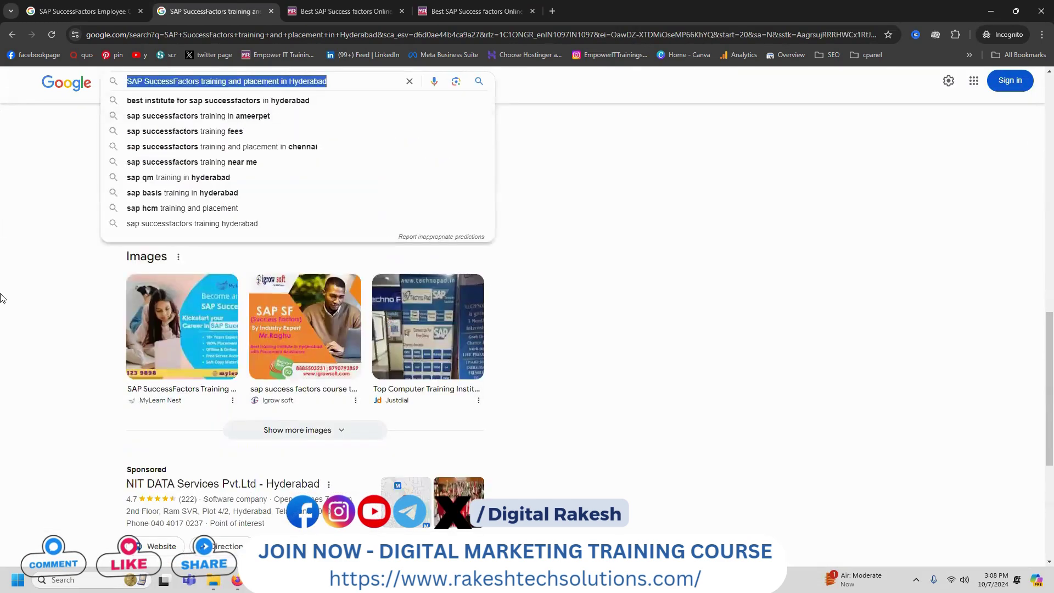
pyautogui.click(2, 297)
pyautogui.moveTo(128, 78); pyautogui.dragTo(227, 81)
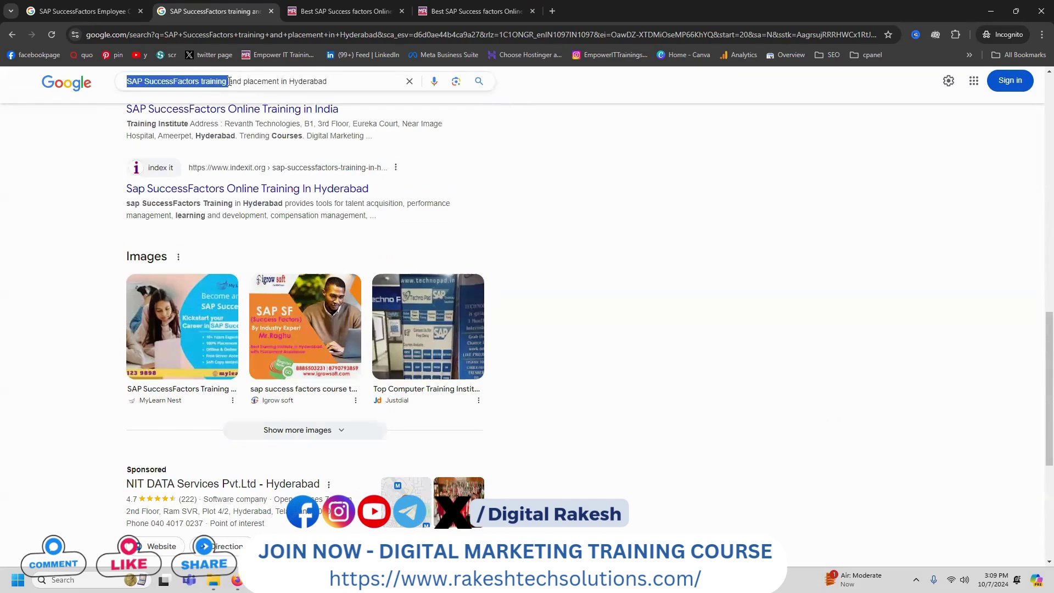
pyautogui.moveTo(229, 81); pyautogui.dragTo(229, 81)
pyautogui.hotkey('ctrl', 'c')
pyautogui.hotkey('alt', 'Tab')
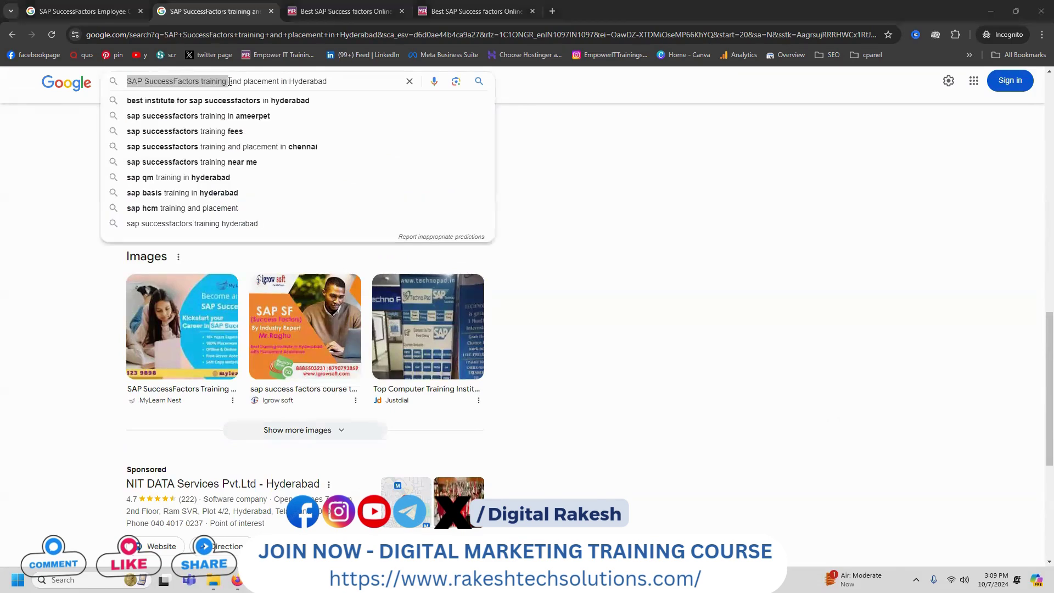
# Add 'SAP SuccessFactors training' as a new keyword under the Hyderabad group
pyautogui.click(77, 303)
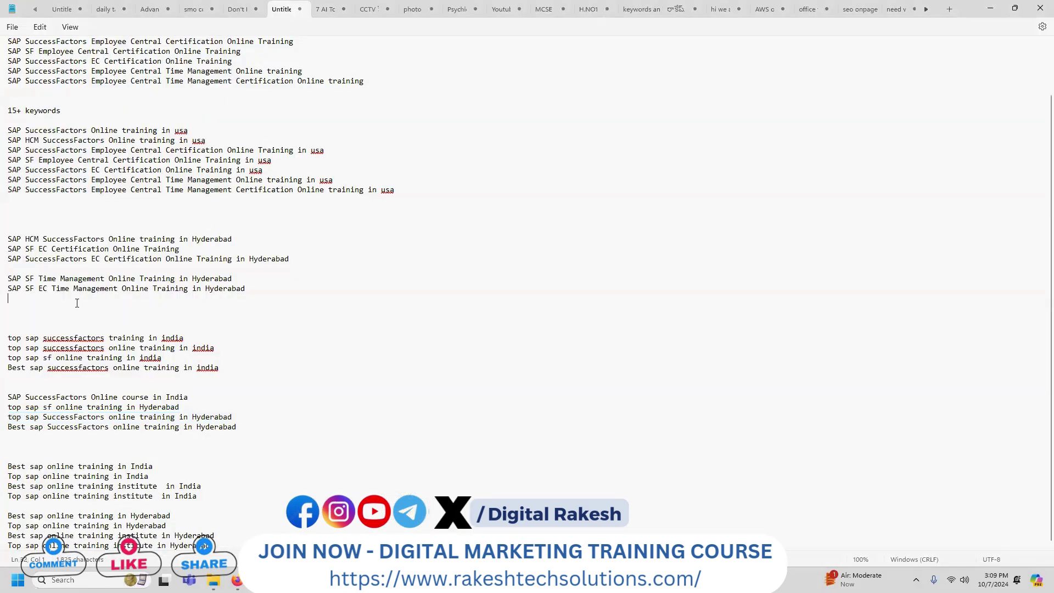
pyautogui.hotkey('ctrl', 'v')
pyautogui.scroll(2, 89, 297)
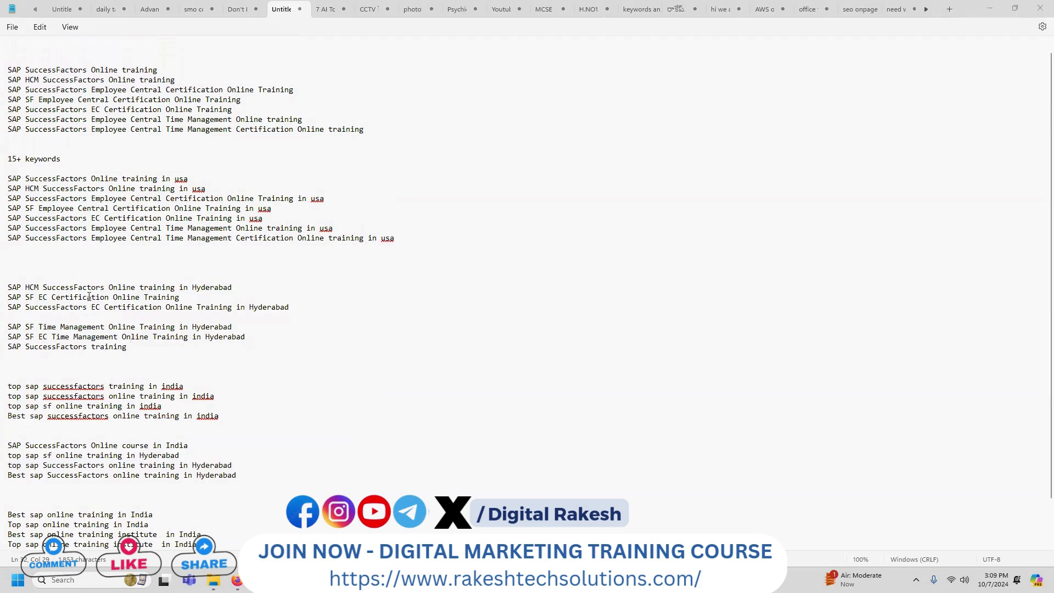
pyautogui.click(990, 7)
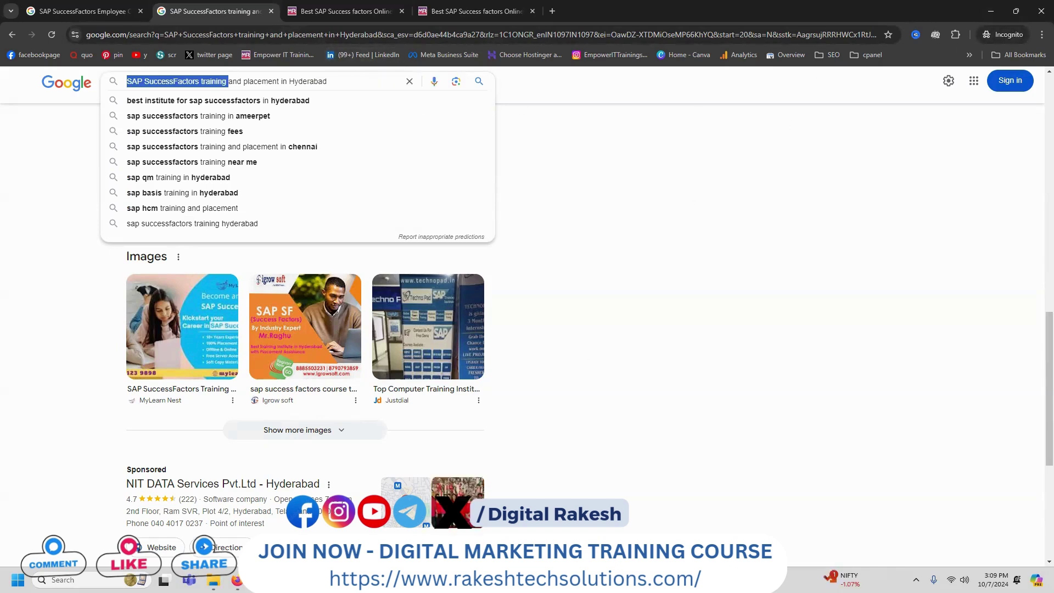
# Duplicate the first seven base keywords into a new block below the usa list
pyautogui.hotkey('alt', 'Tab')
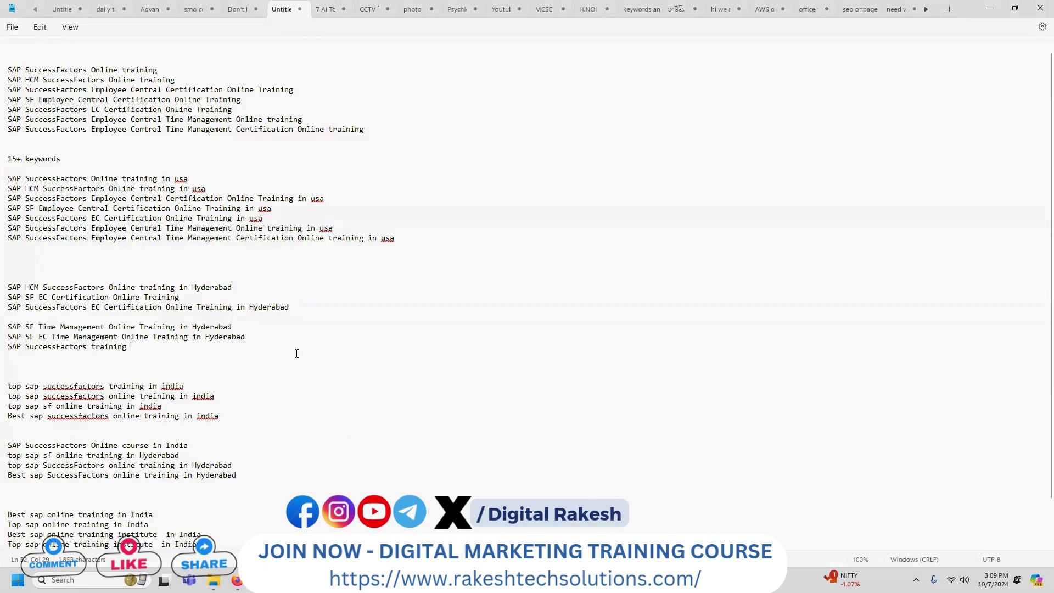
pyautogui.moveTo(379, 136); pyautogui.dragTo(13, 73)
pyautogui.hotkey('ctrl', 'c')
pyautogui.click(57, 258)
pyautogui.press('Return')
pyautogui.hotkey('ctrl', 'v')
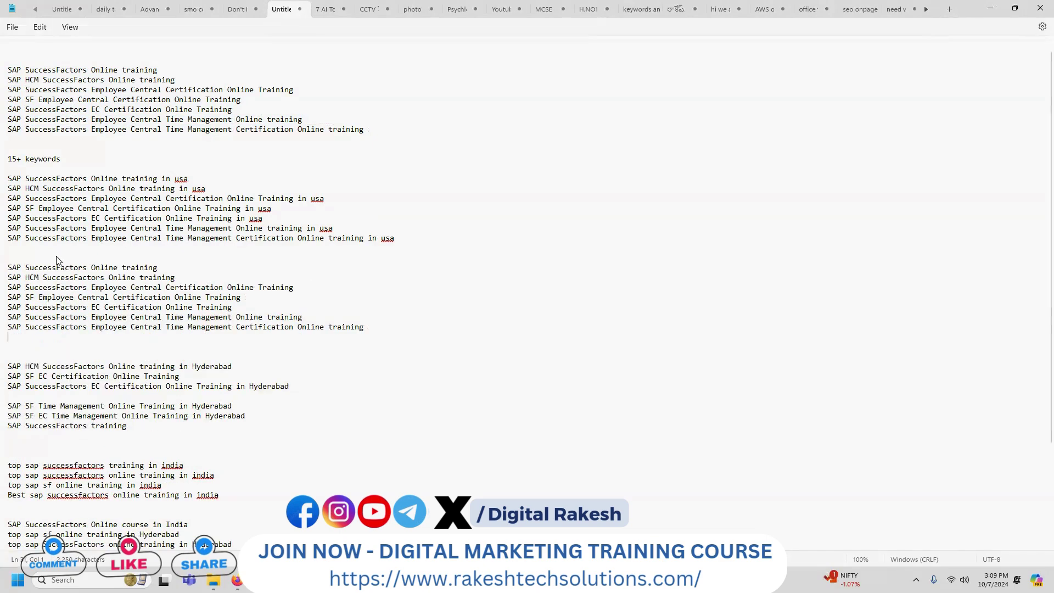
pyautogui.doubleClick(105, 268)
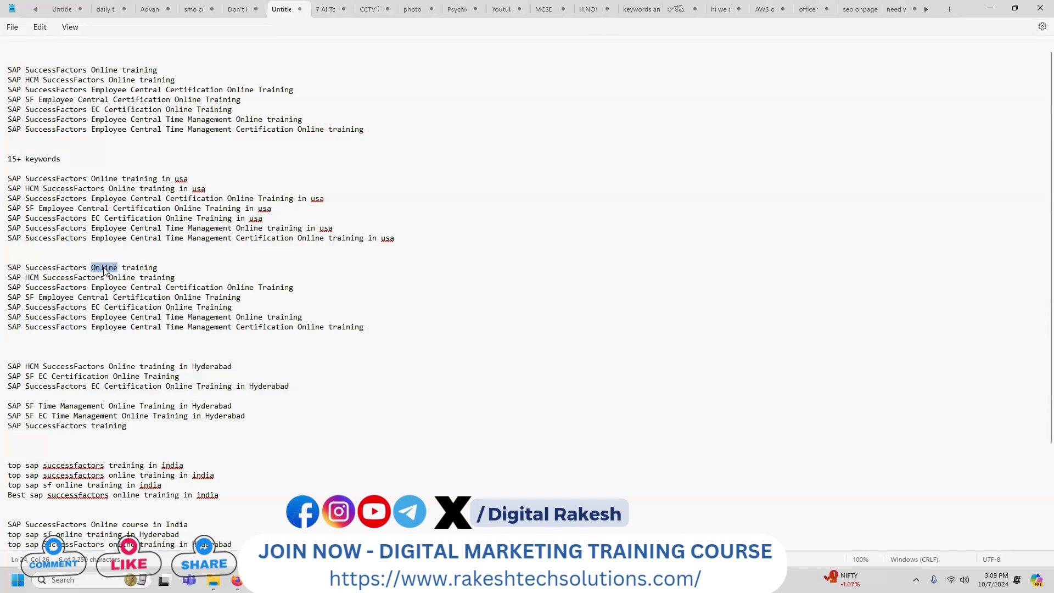